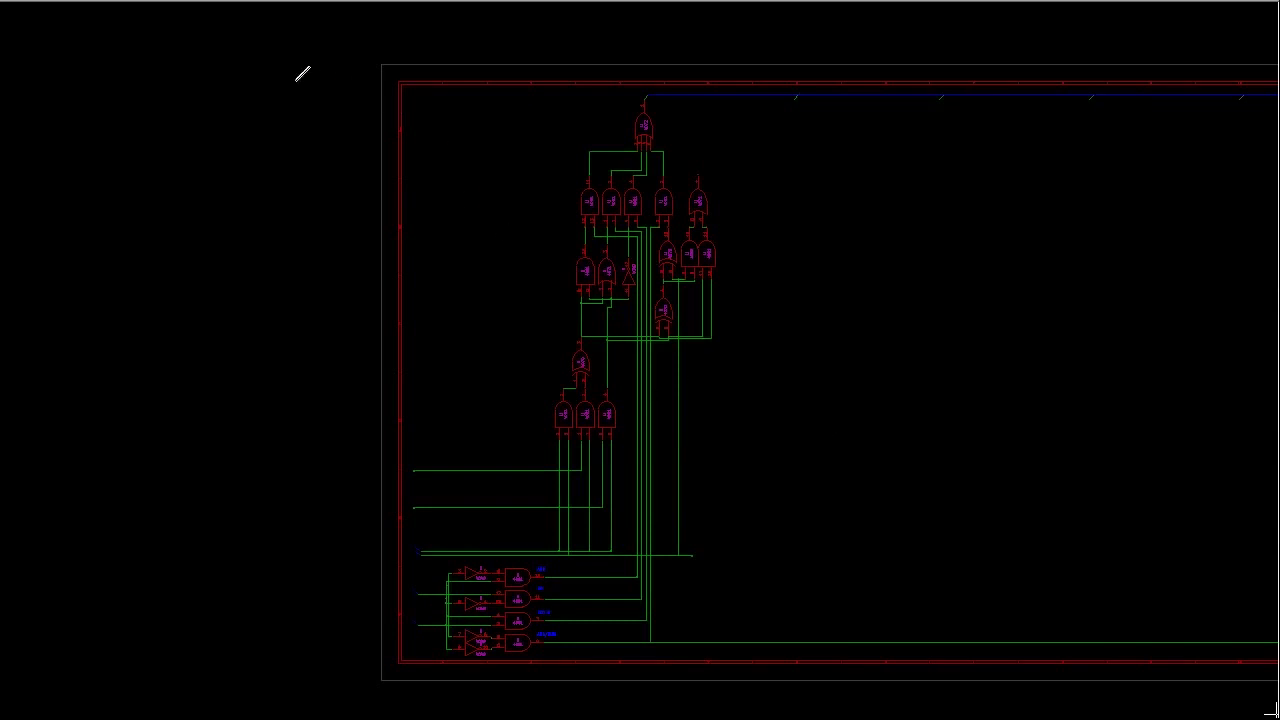
Step: Point out the gate clusters in the ALU schematic by box-selecting each group in turn
{"action": "left_click", "coordinate": [860, 518]}
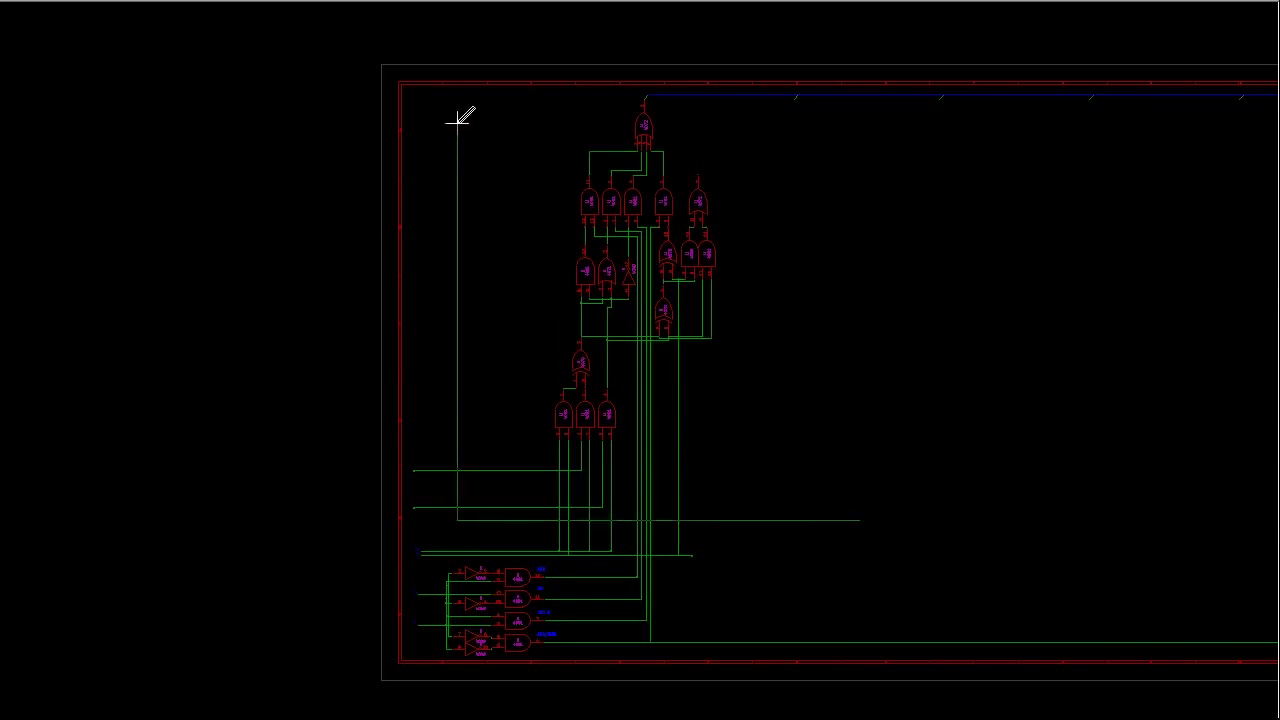
{"action": "key", "text": "Escape"}
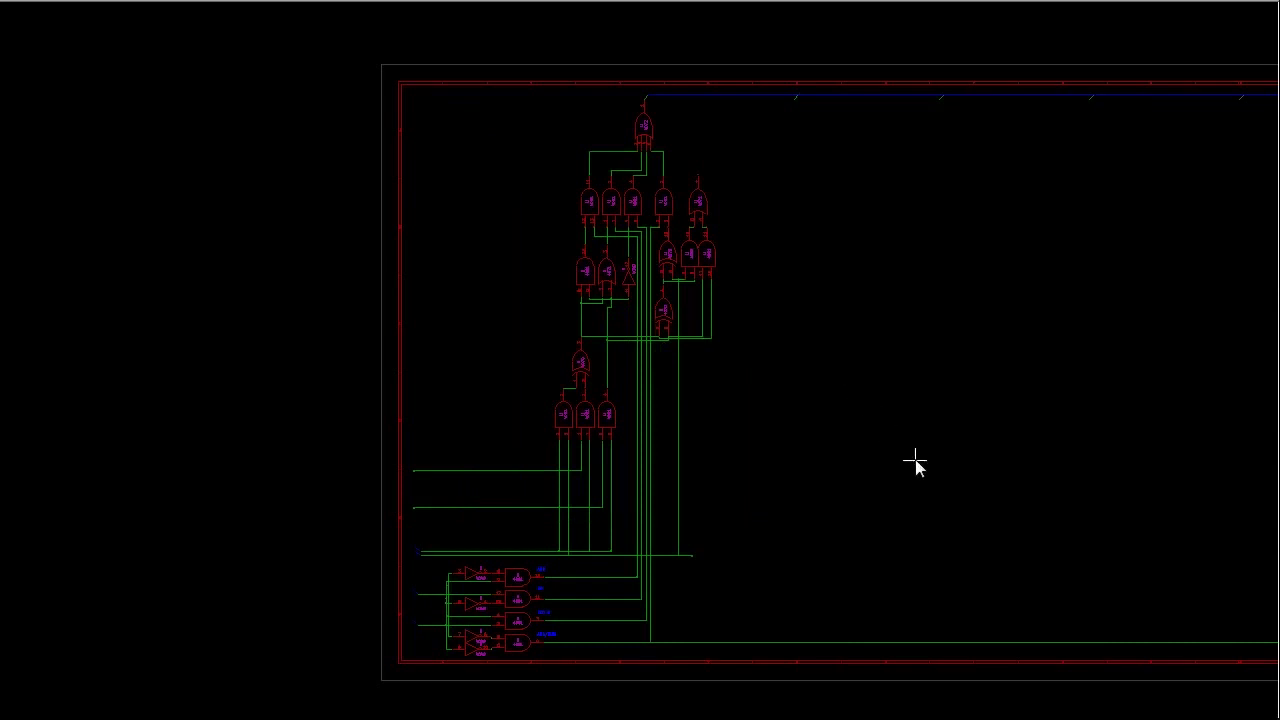
{"action": "left_click_drag", "start_coordinate": [914, 462], "coordinate": [478, 117]}
{"action": "left_click_drag", "start_coordinate": [291, 540], "coordinate": [608, 703]}
{"action": "left_click_drag", "start_coordinate": [824, 190], "coordinate": [668, 357]}
{"action": "left_click_drag", "start_coordinate": [526, 190], "coordinate": [654, 337]}
{"action": "left_click_drag", "start_coordinate": [487, 349], "coordinate": [620, 449]}
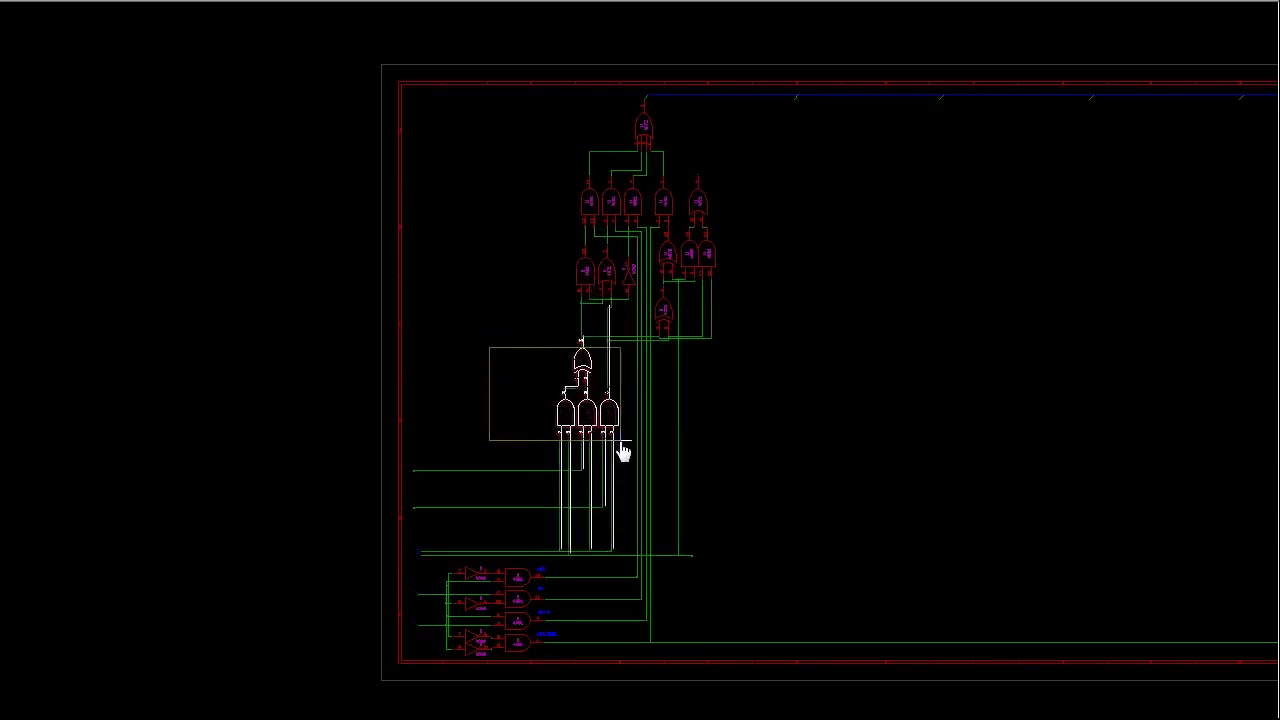
{"action": "left_click", "coordinate": [620, 449]}
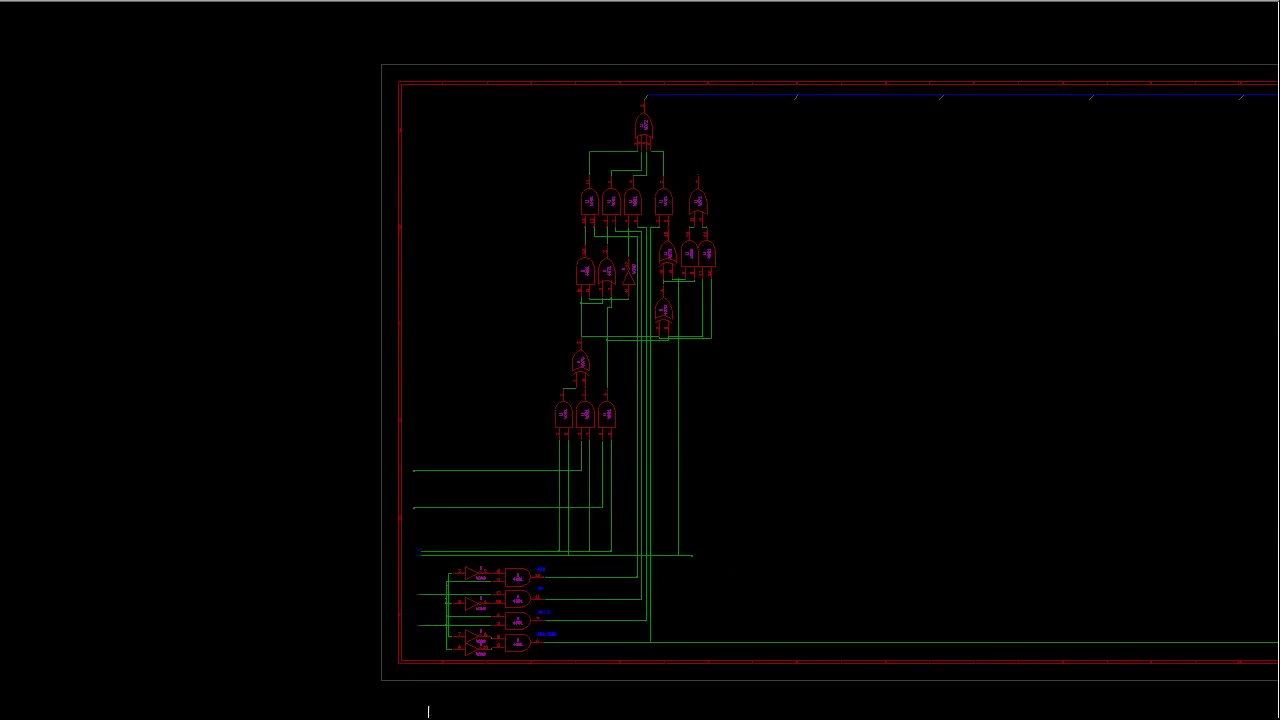
Step: Switch to Notepad++ and clear the old notes
{"action": "key", "text": "alt+Tab"}
{"action": "key", "text": "End"}
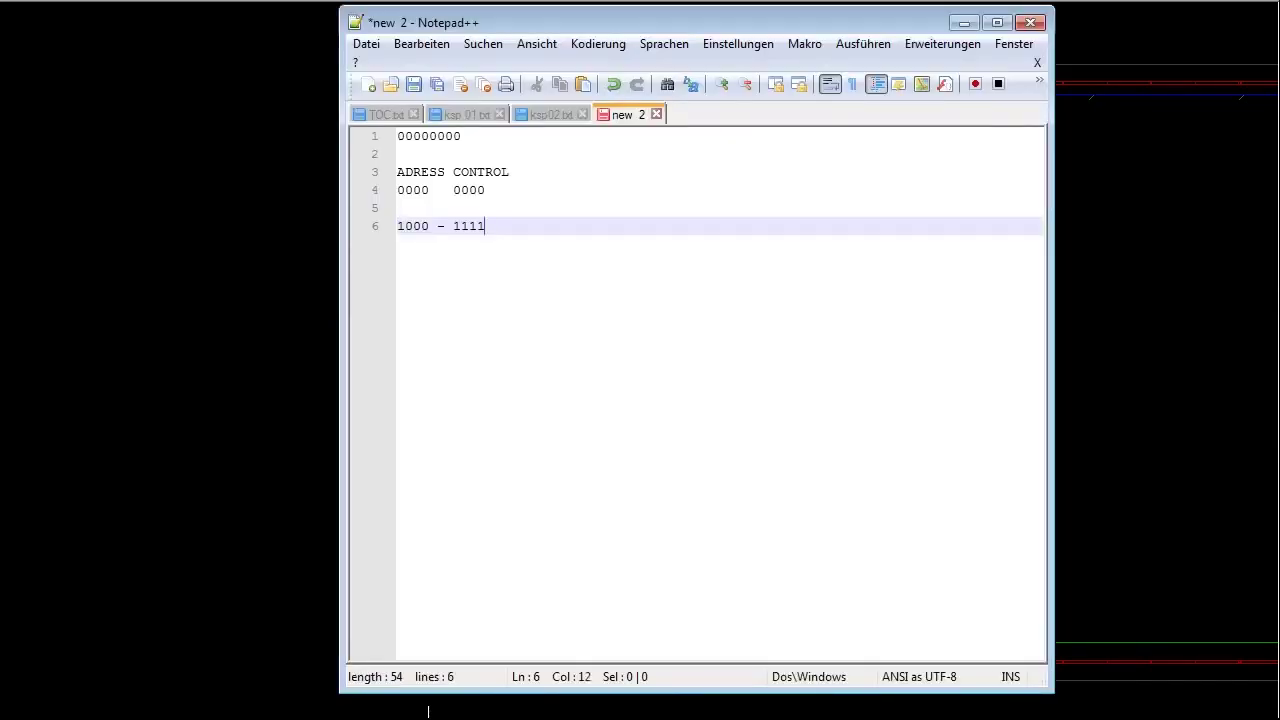
{"action": "key", "text": "shift+Up"}
{"action": "key", "text": "shift+Up"}
{"action": "key", "text": "shift+Up"}
{"action": "key", "text": "shift+Up"}
{"action": "key", "text": "shift+Up"}
{"action": "key", "text": "Delete"}
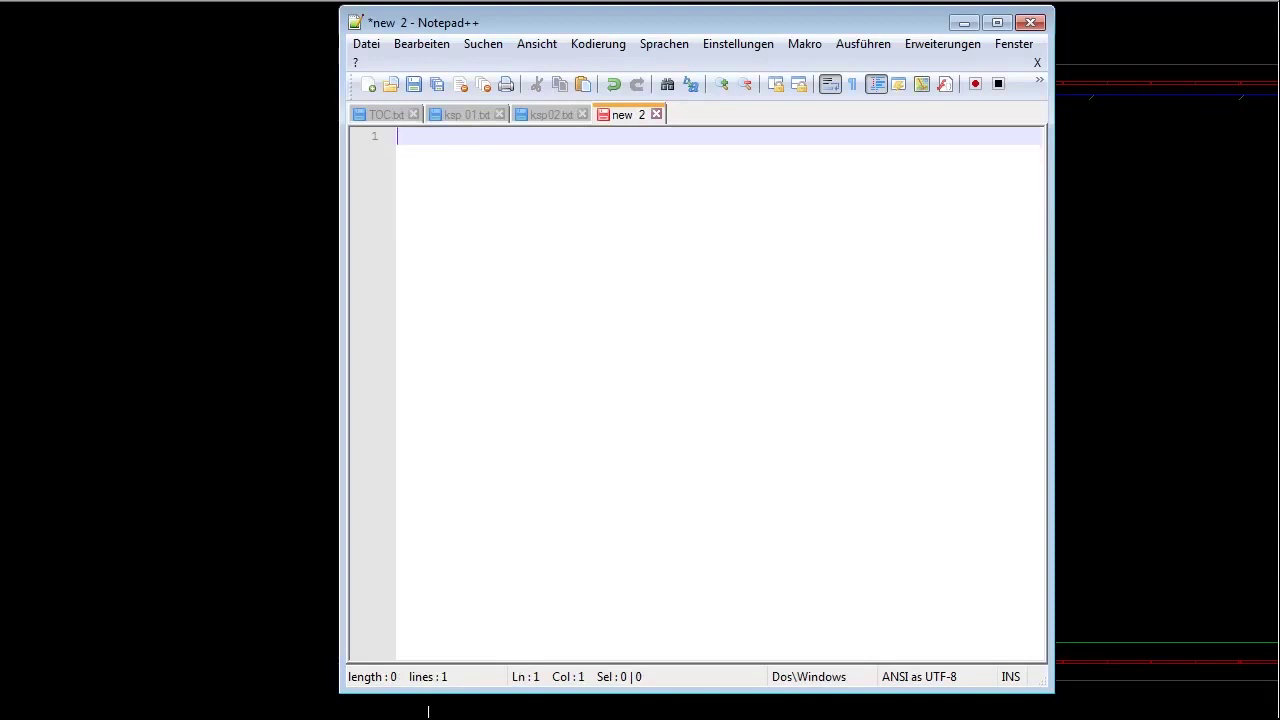
Step: Write 00000000, ADDRESS CONTROL and 0000 0000 on three lines, highlighting the second 0000
{"action": "type", "text": "00000000"}
{"action": "key", "text": "End"}
{"action": "key", "text": "Return"}
{"action": "key", "text": "Return"}
{"action": "type", "text": "0000"}
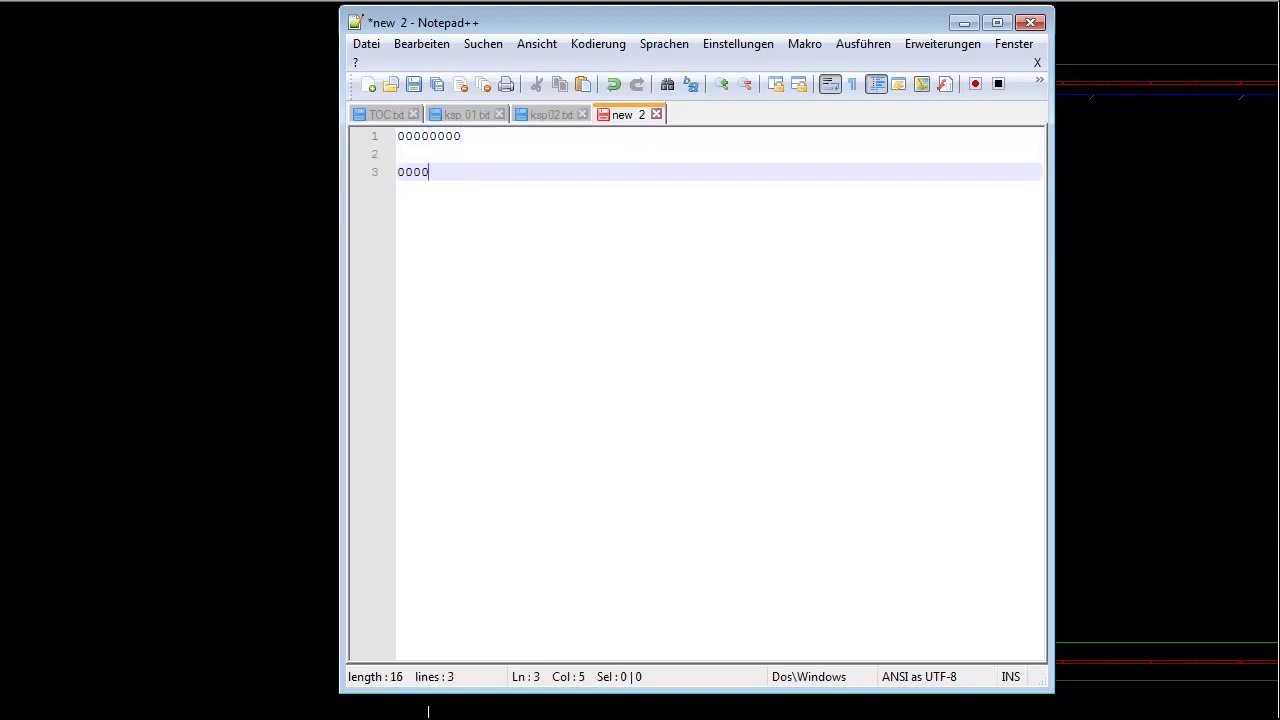
{"action": "key", "text": "Up"}
{"action": "type", "text": "ADDRES"}
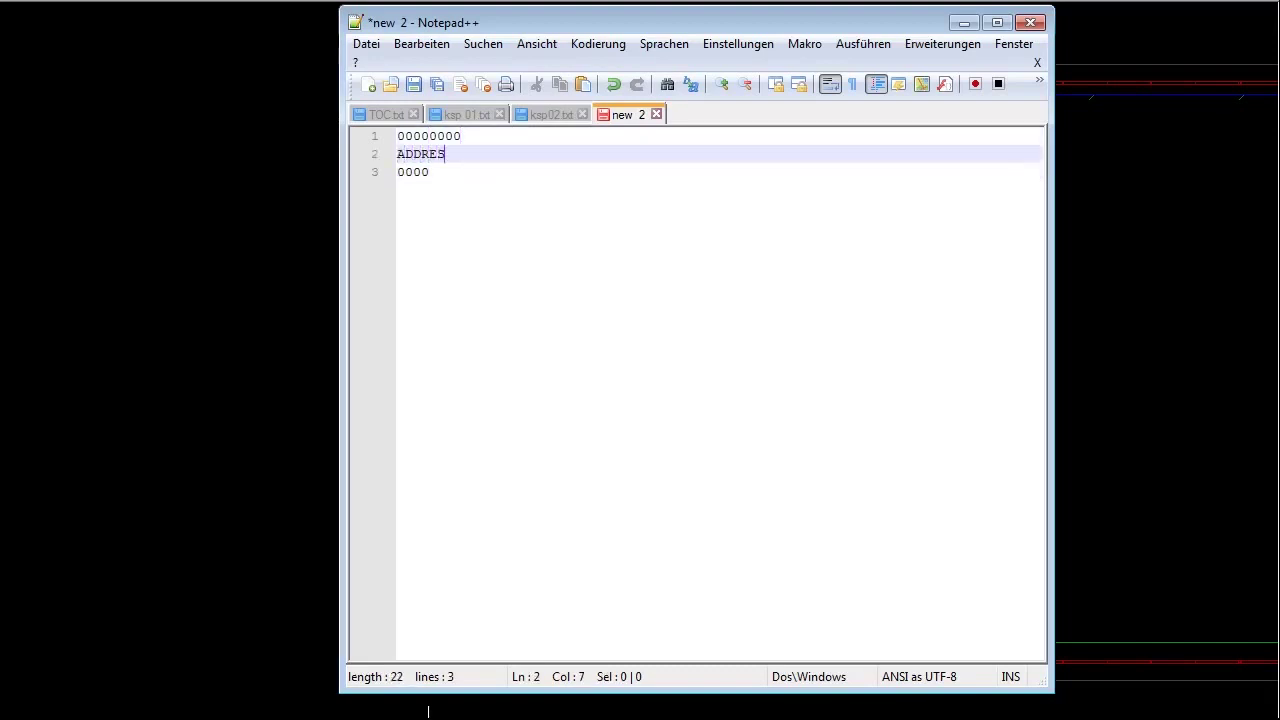
{"action": "type", "text": "S CONTROL"}
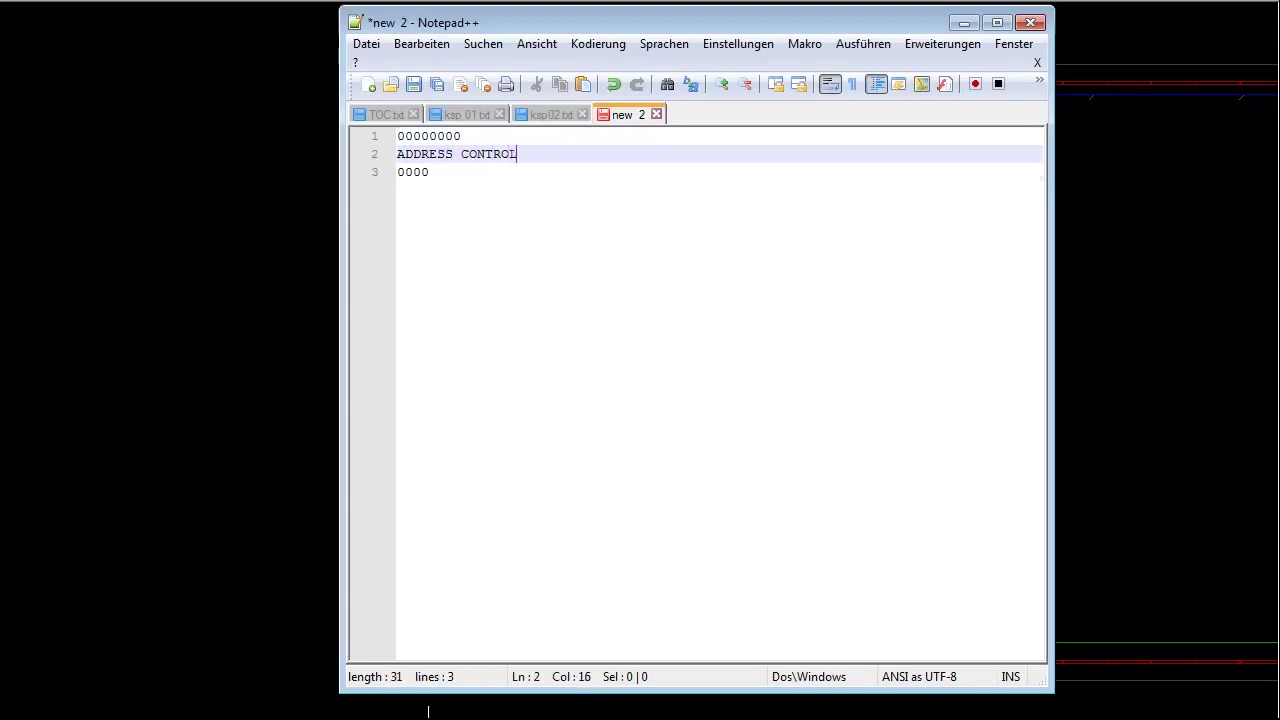
{"action": "key", "text": "Down"}
{"action": "type", "text": "0000"}
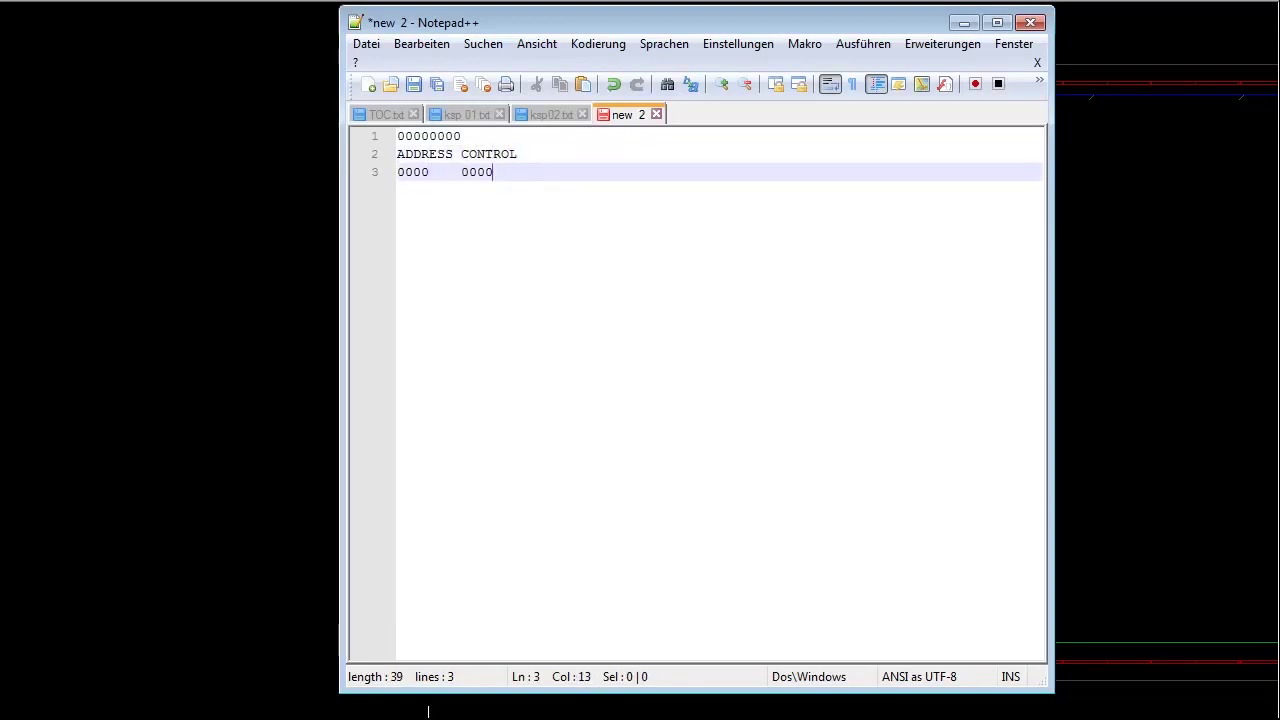
{"action": "key", "text": "shift+Left"}
{"action": "key", "text": "shift+Left"}
{"action": "key", "text": "shift+Left"}
{"action": "key", "text": "shift+Left"}
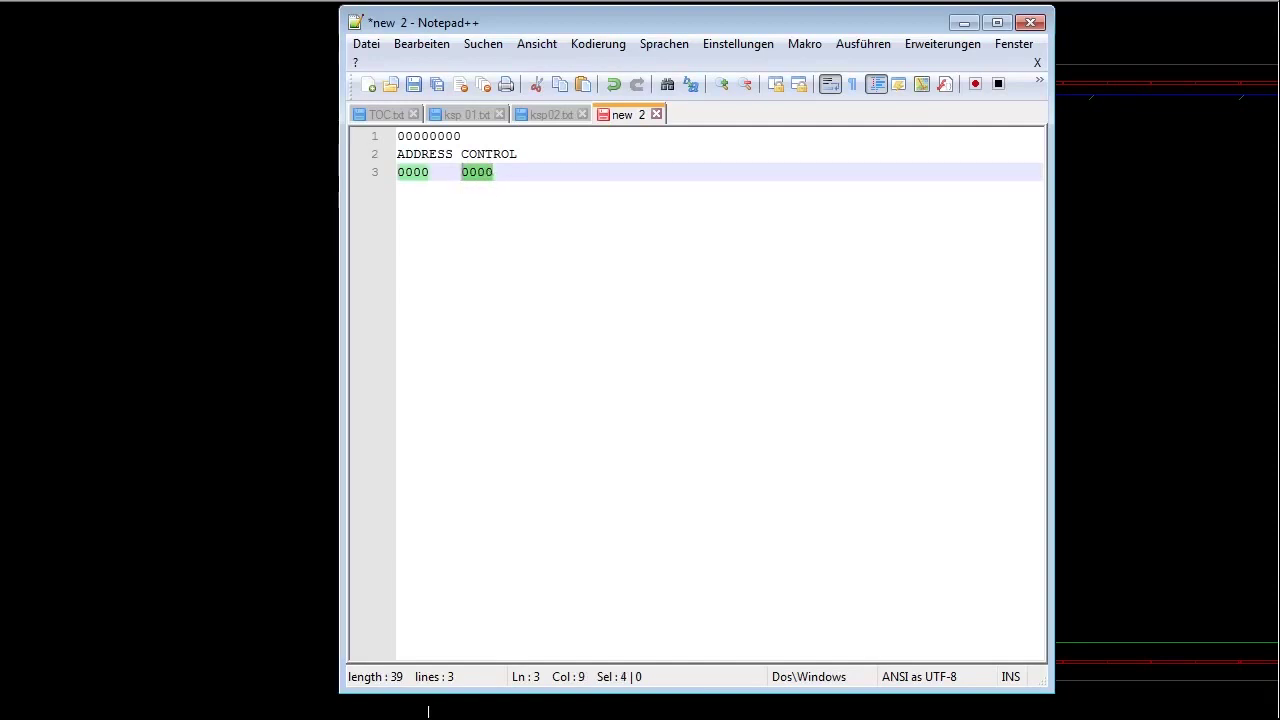
{"action": "left_click", "coordinate": [410, 172]}
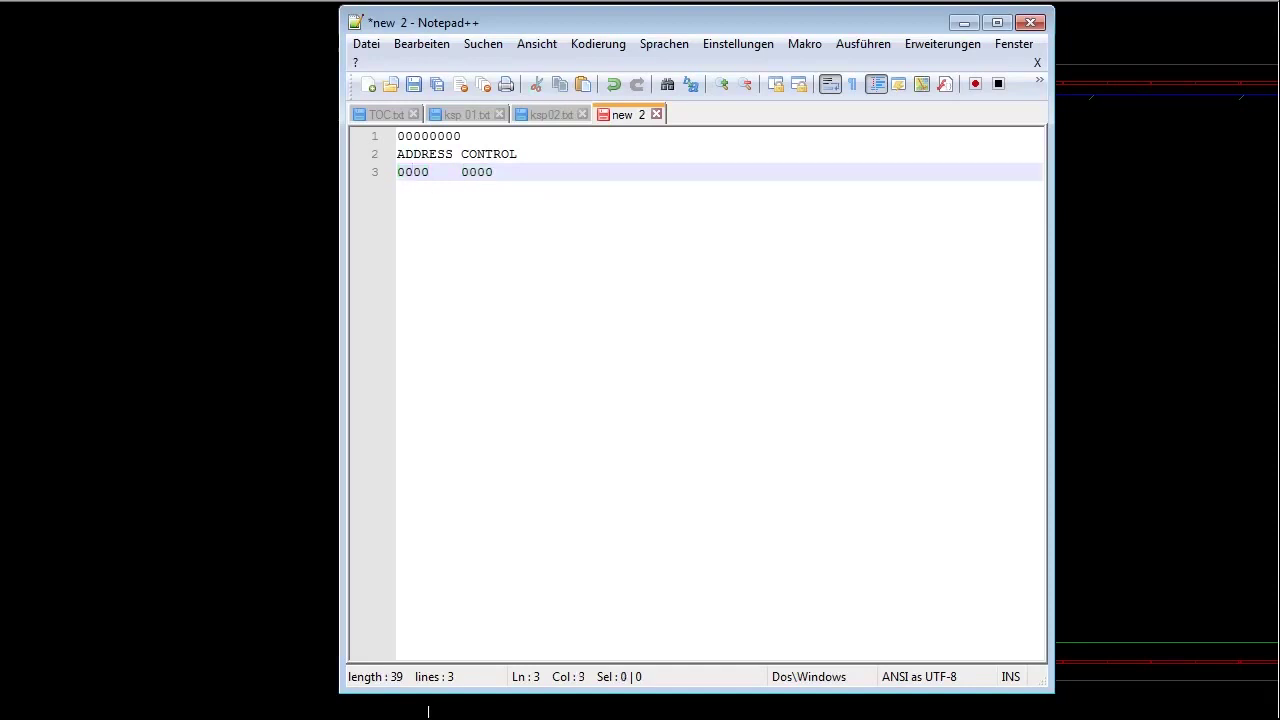
{"action": "key", "text": "End"}
{"action": "key", "text": "shift+Left"}
{"action": "key", "text": "shift+Left"}
{"action": "key", "text": "shift+Left"}
{"action": "key", "text": "shift+Left"}
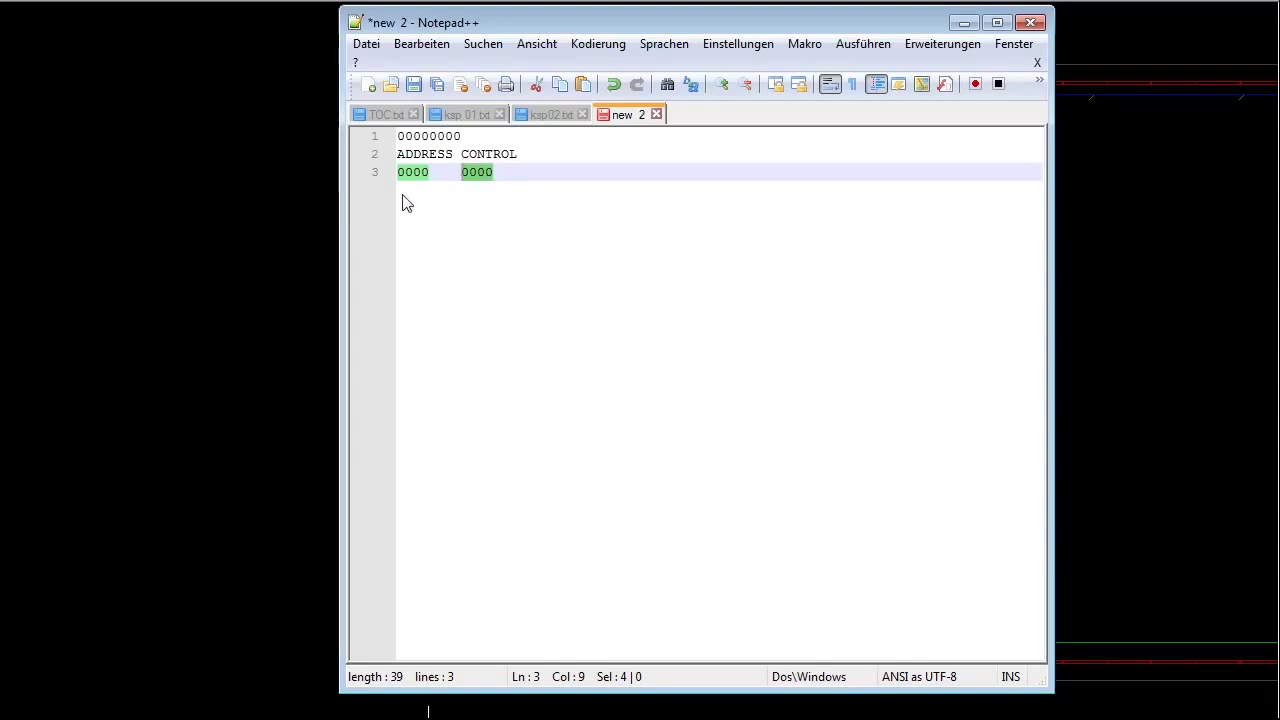
{"action": "key", "text": "End"}
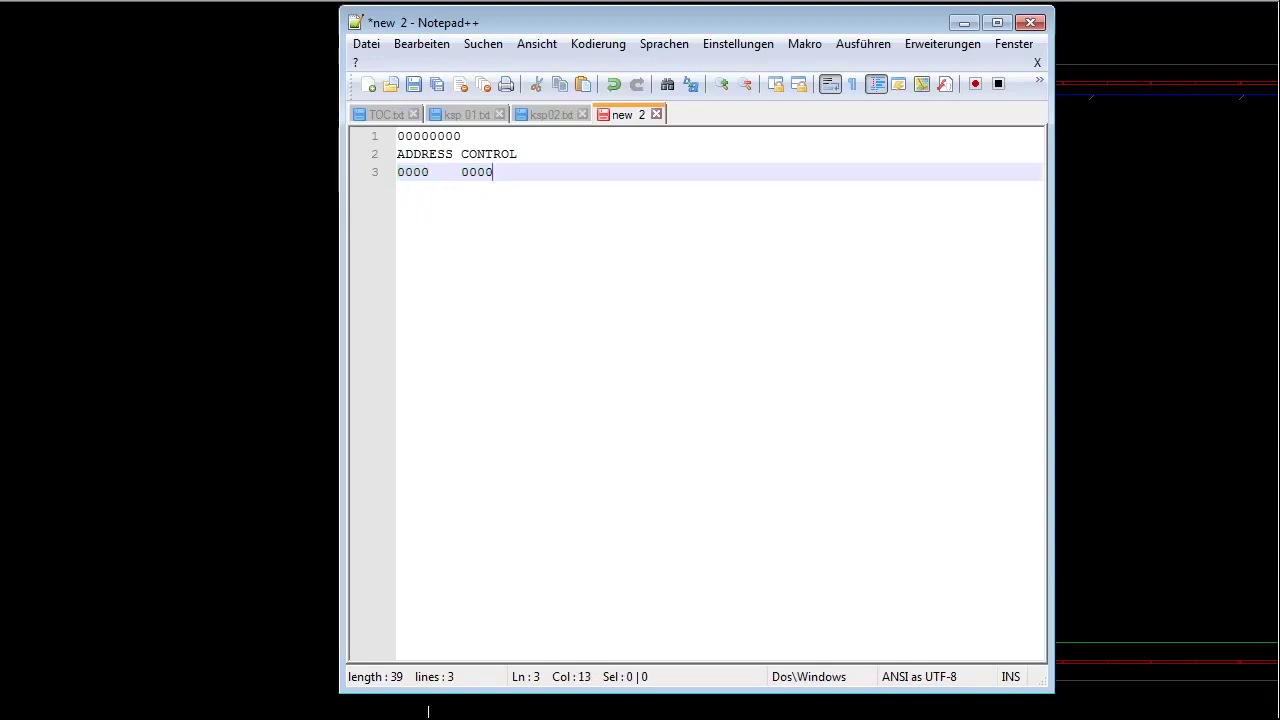
Step: Add the lines 0000, 1010 and 1000 - 1111 below the address and control values
{"action": "key", "text": "Return"}
{"action": "key", "text": "Return"}
{"action": "type", "text": "0000"}
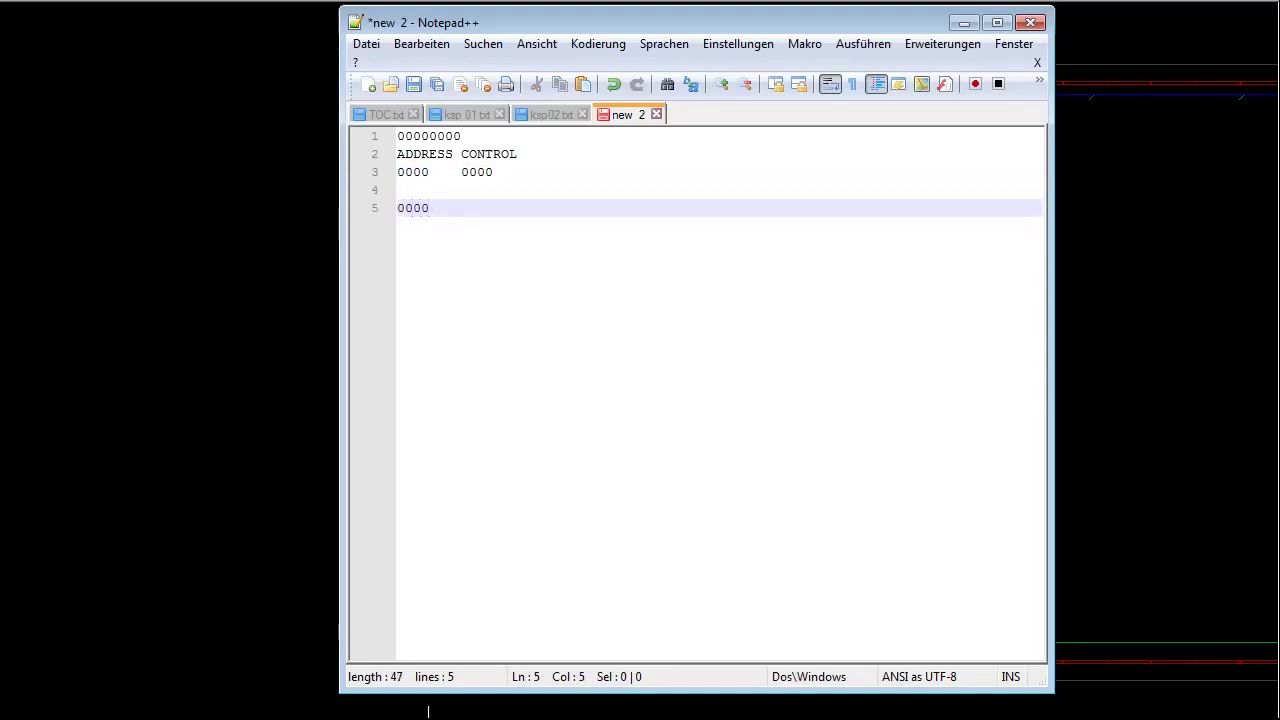
{"action": "key", "text": "Return"}
{"action": "type", "text": "10"}
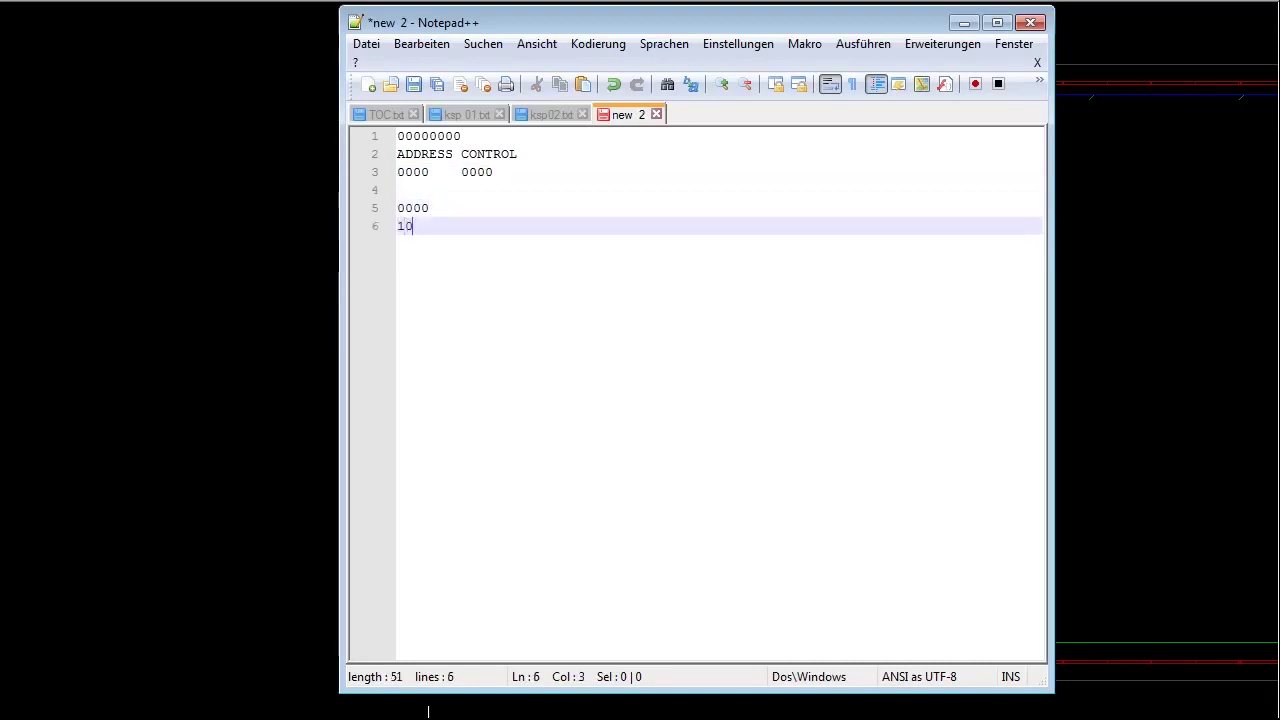
{"action": "type", "text": "10"}
{"action": "key", "text": "Return"}
{"action": "key", "text": "Return"}
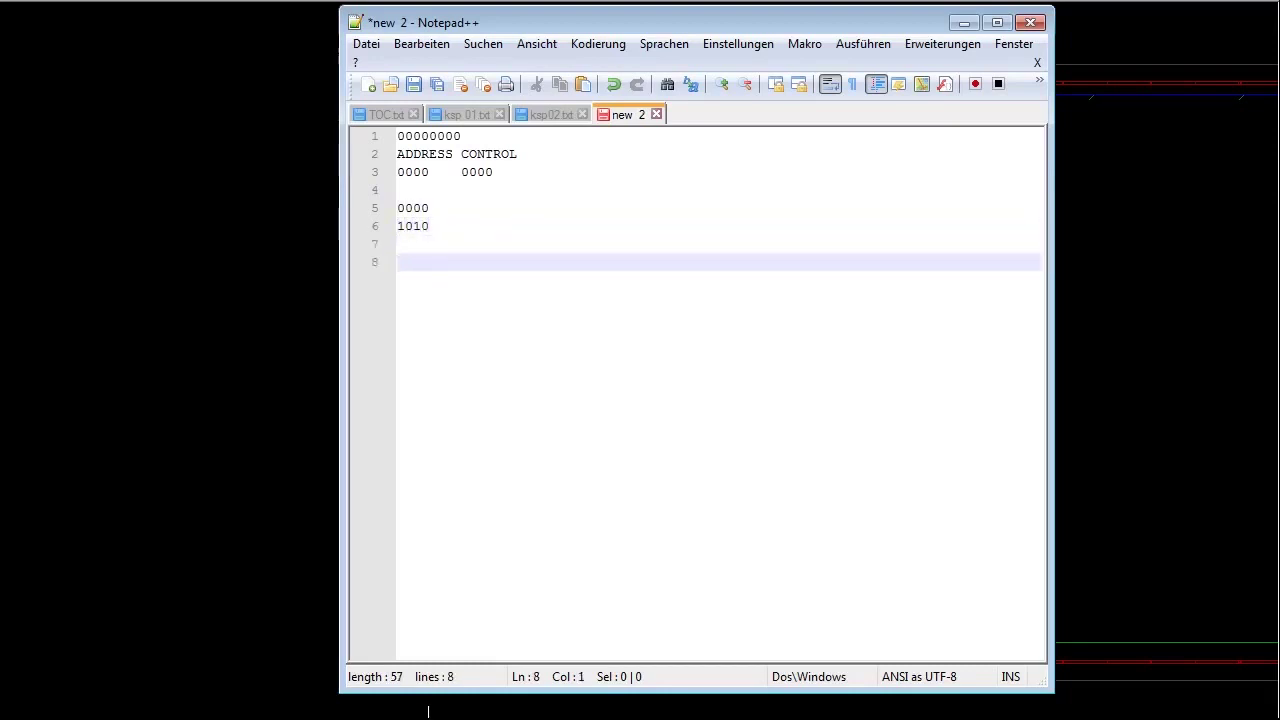
{"action": "type", "text": "1000 - "}
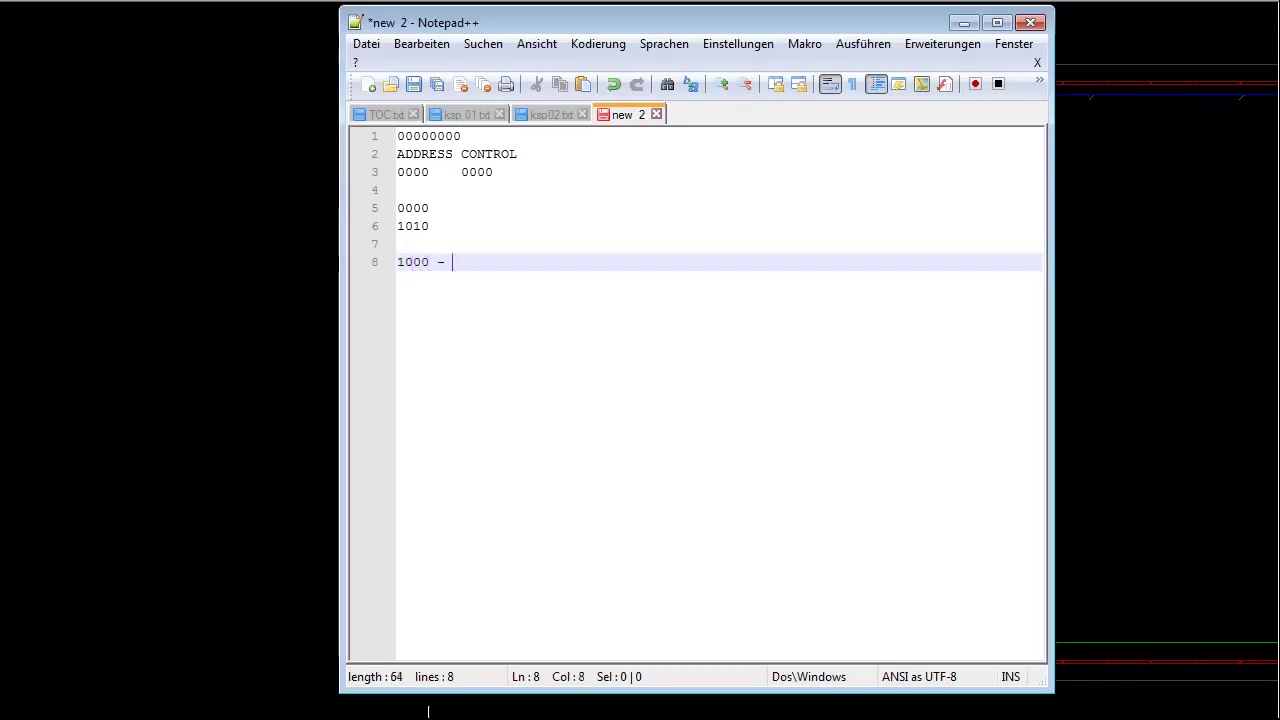
{"action": "type", "text": "1111"}
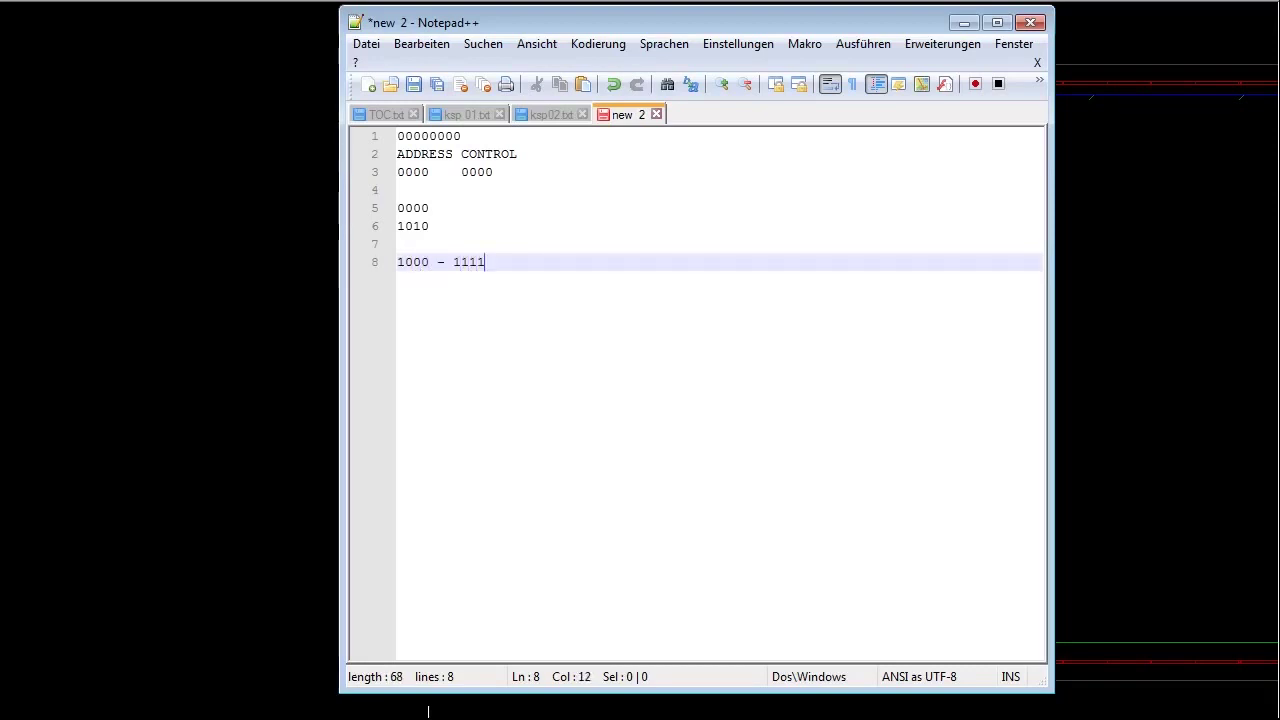
Step: Highlight digits in the 1000 - 1111 range, then start a new line after it
{"action": "key", "text": "shift+Left"}
{"action": "key", "text": "shift+Left"}
{"action": "key", "text": "shift+Left"}
{"action": "key", "text": "shift+Left"}
{"action": "key", "text": "shift+Left"}
{"action": "key", "text": "shift+Left"}
{"action": "key", "text": "shift+Left"}
{"action": "key", "text": "shift+Left"}
{"action": "key", "text": "shift+Left"}
{"action": "key", "text": "shift+Left"}
{"action": "key", "text": "shift+Left"}
{"action": "key", "text": "Right"}
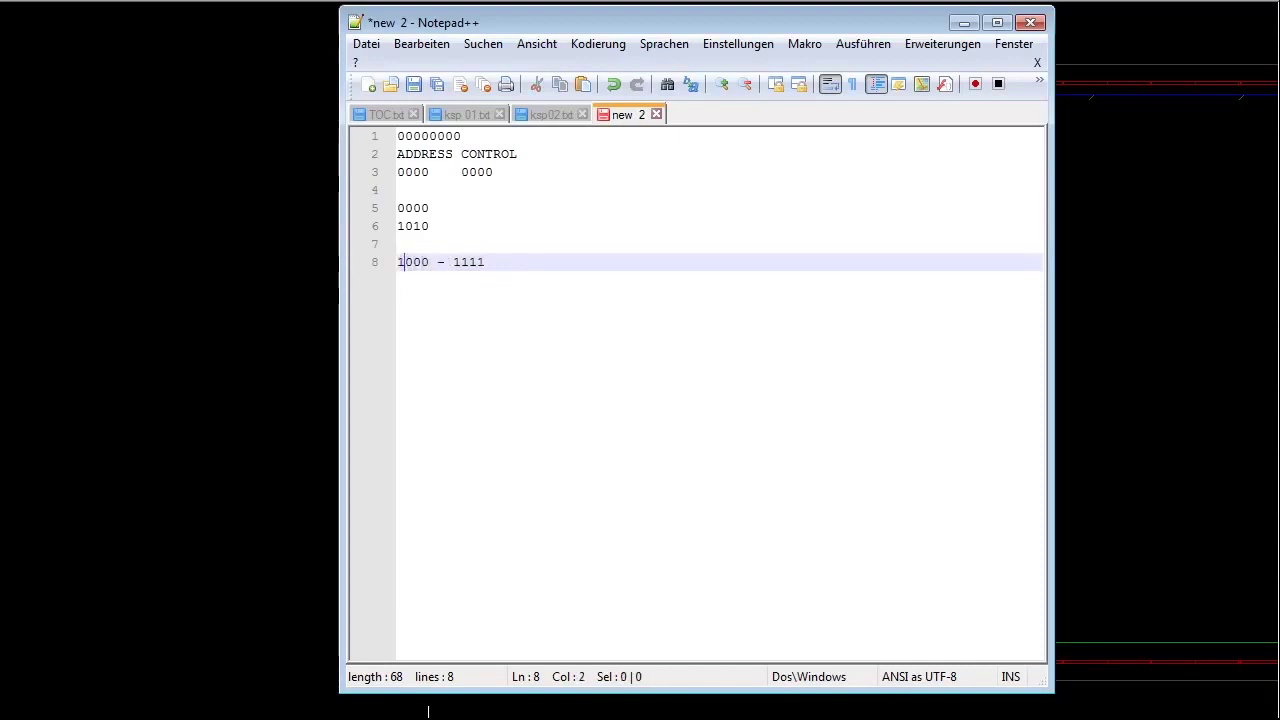
{"action": "key", "text": "shift+Left"}
{"action": "key", "text": "Right"}
{"action": "key", "text": "shift+Left"}
{"action": "key", "text": "End"}
{"action": "key", "text": "Return"}
{"action": "key", "text": "Return"}
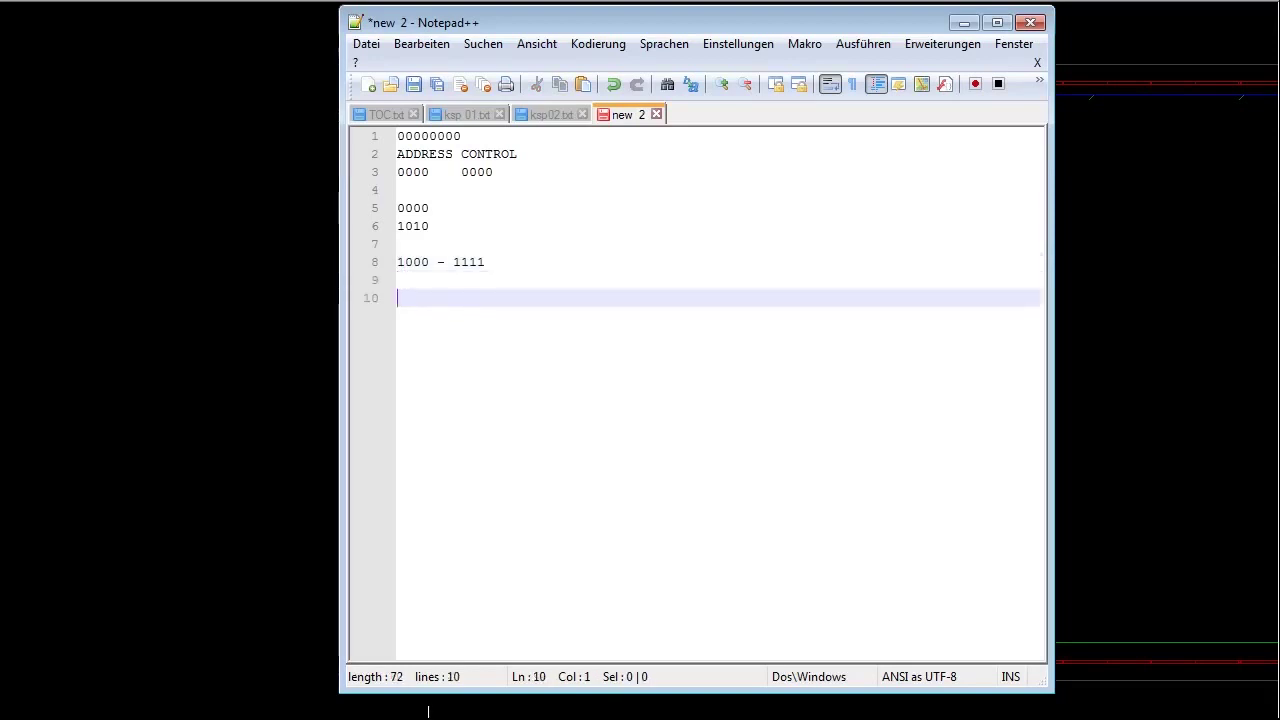
Step: Add a 10xx normal line beneath the range
{"action": "key", "text": "Up"}
{"action": "key", "text": "Up"}
{"action": "key", "text": "Right"}
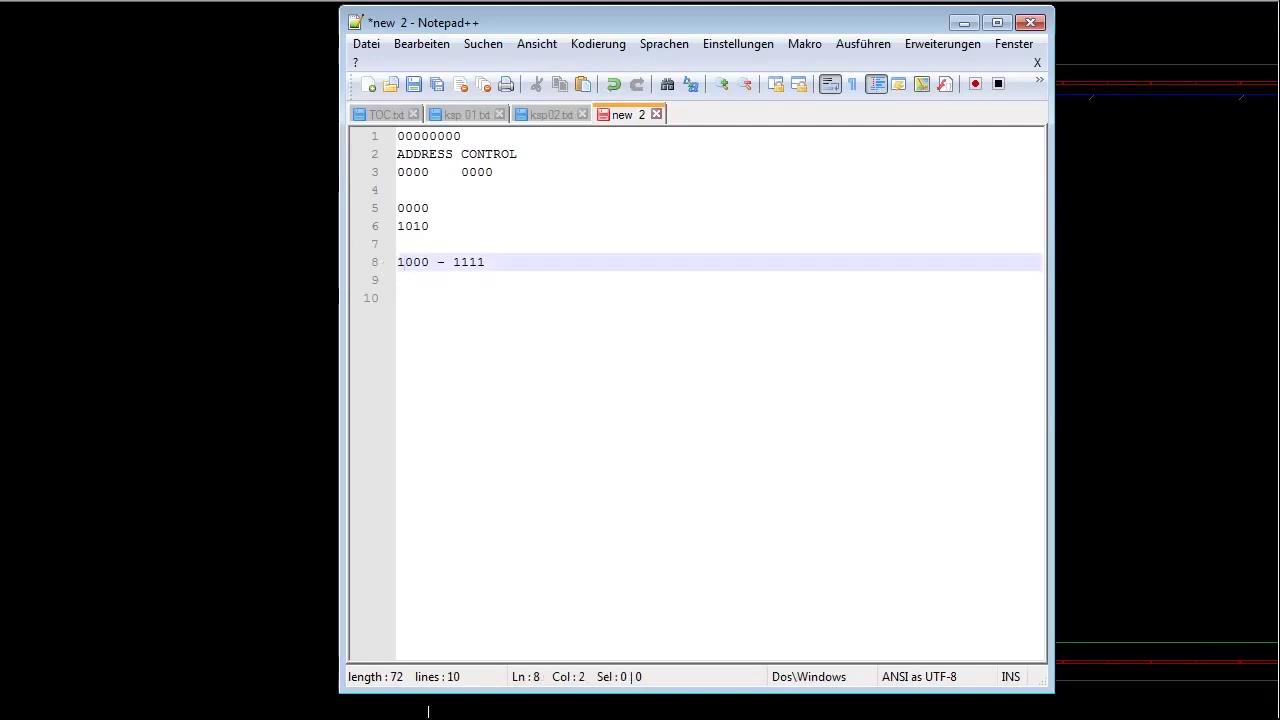
{"action": "key", "text": "Right"}
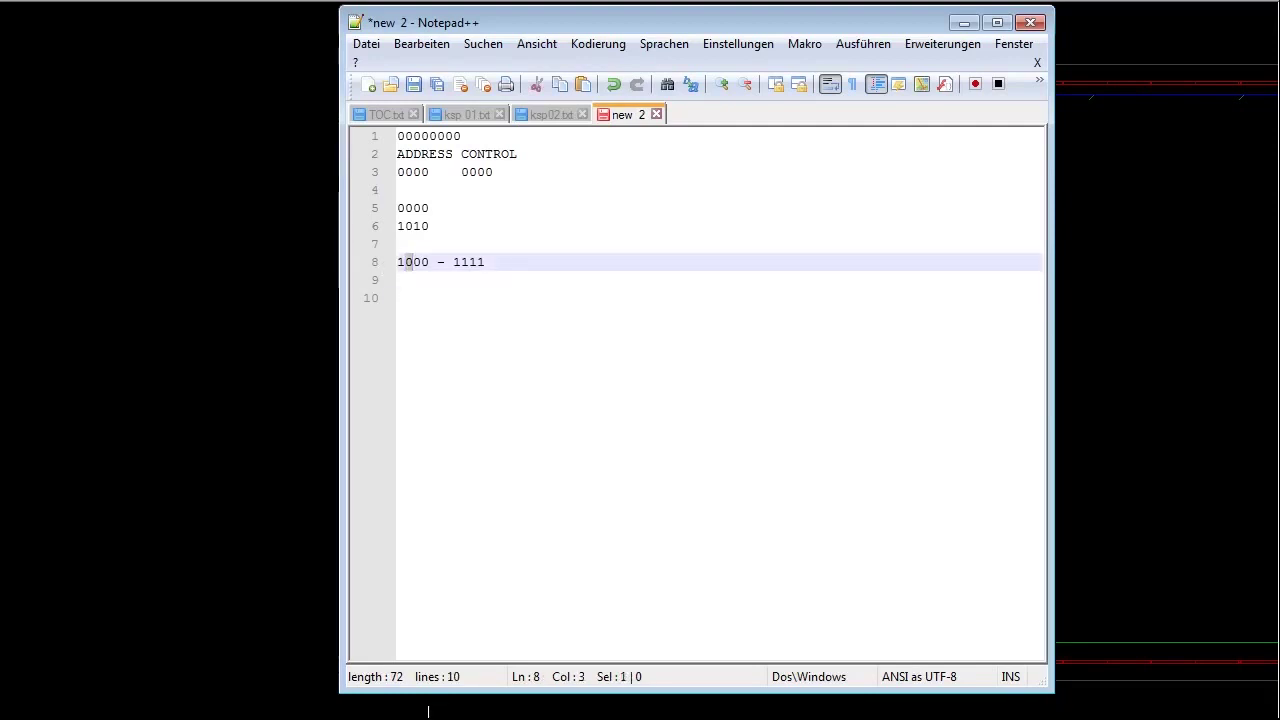
{"action": "key", "text": "Down"}
{"action": "key", "text": "Down"}
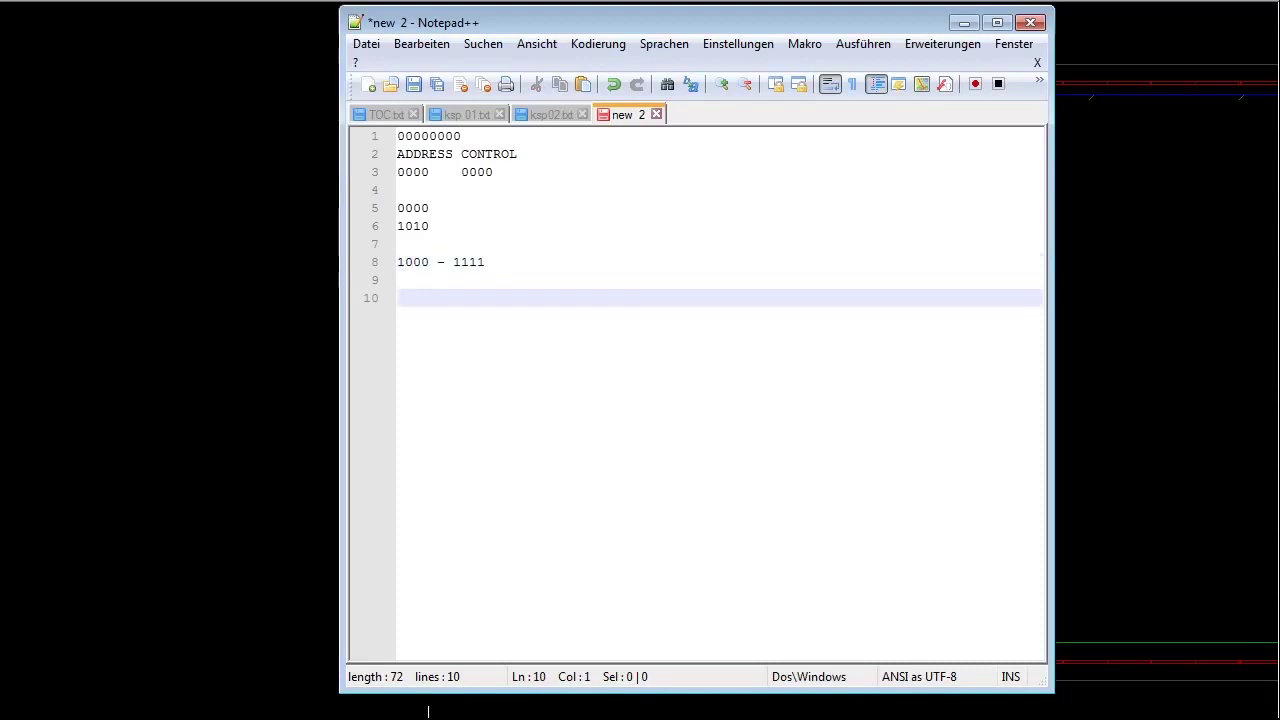
{"action": "type", "text": "10xx "}
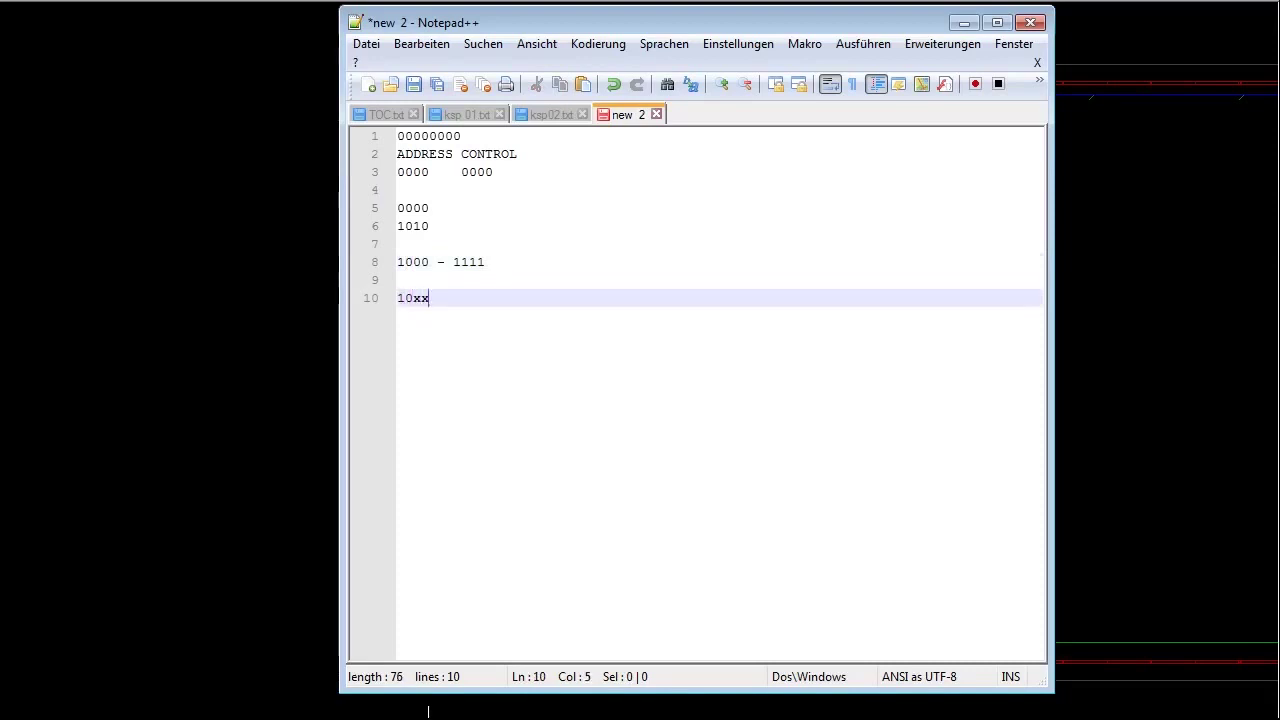
{"action": "type", "text": "normal"}
{"action": "key", "text": "Return"}
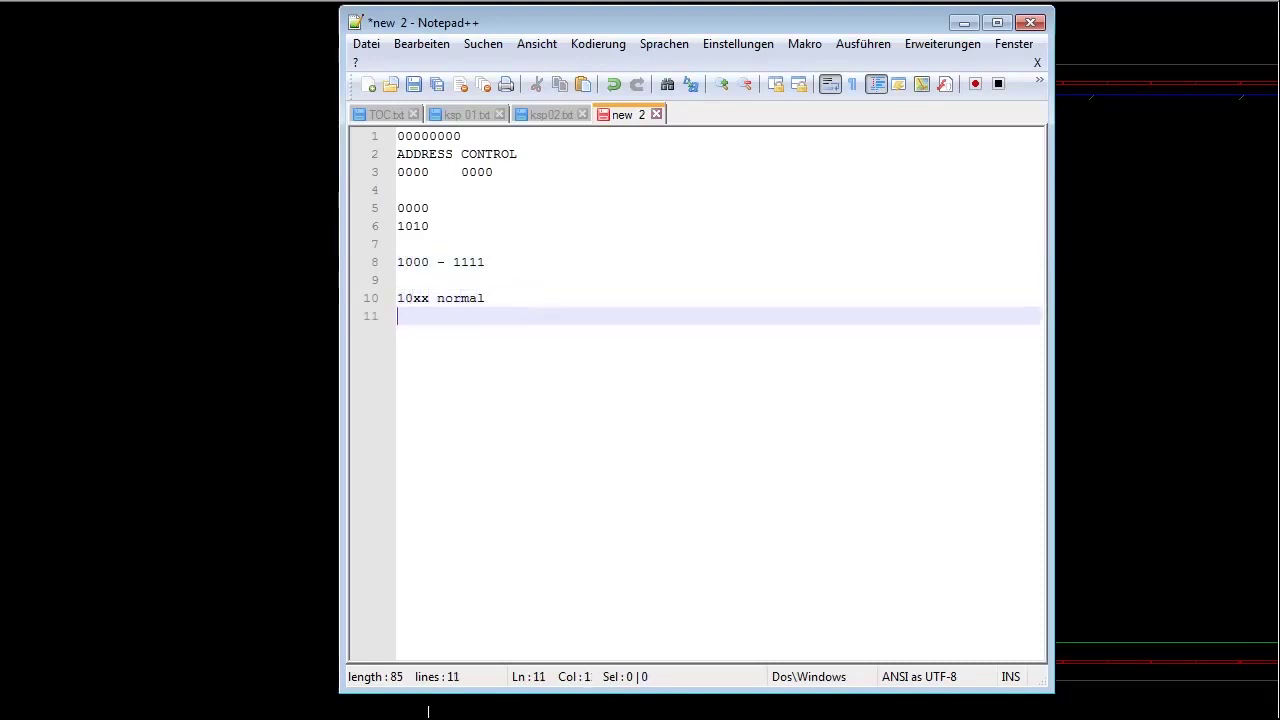
Step: Add an 11xx inverted A line and highlight the words inverted A
{"action": "type", "text": "11xx inverted A"}
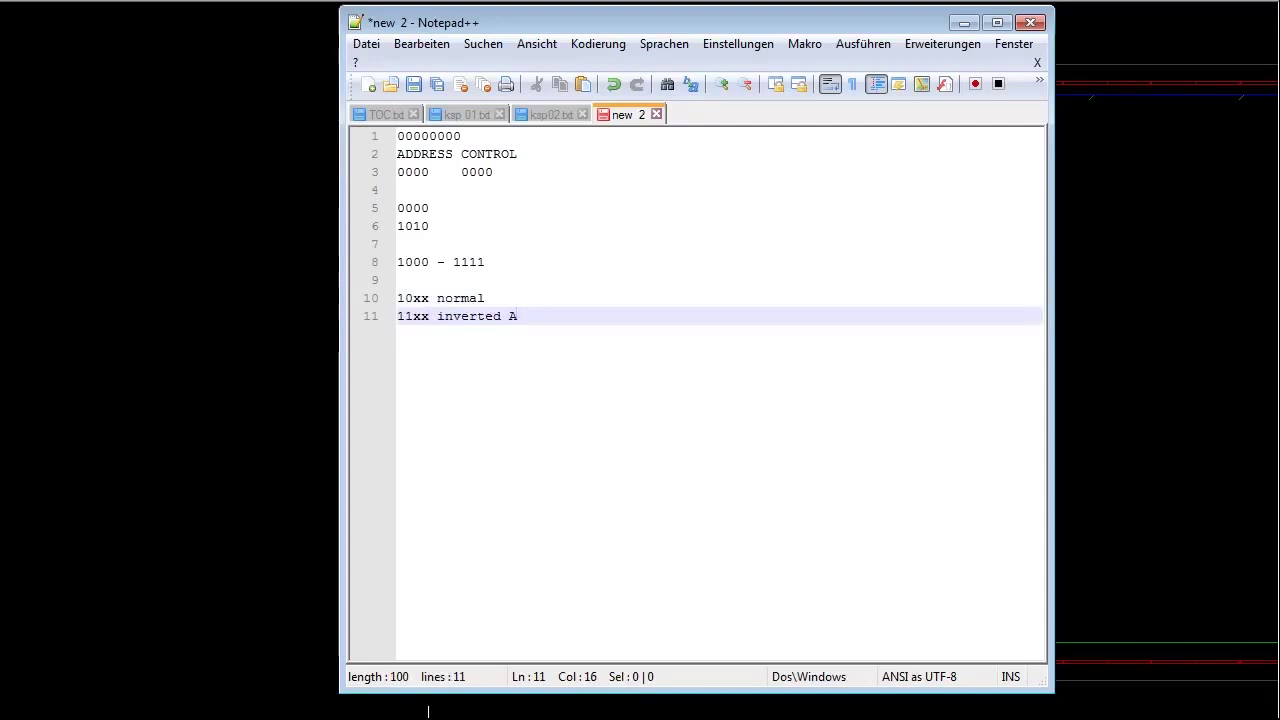
{"action": "key", "text": "ctrl+Left"}
{"action": "key", "text": "ctrl+Left"}
{"action": "key", "text": "shift+End"}
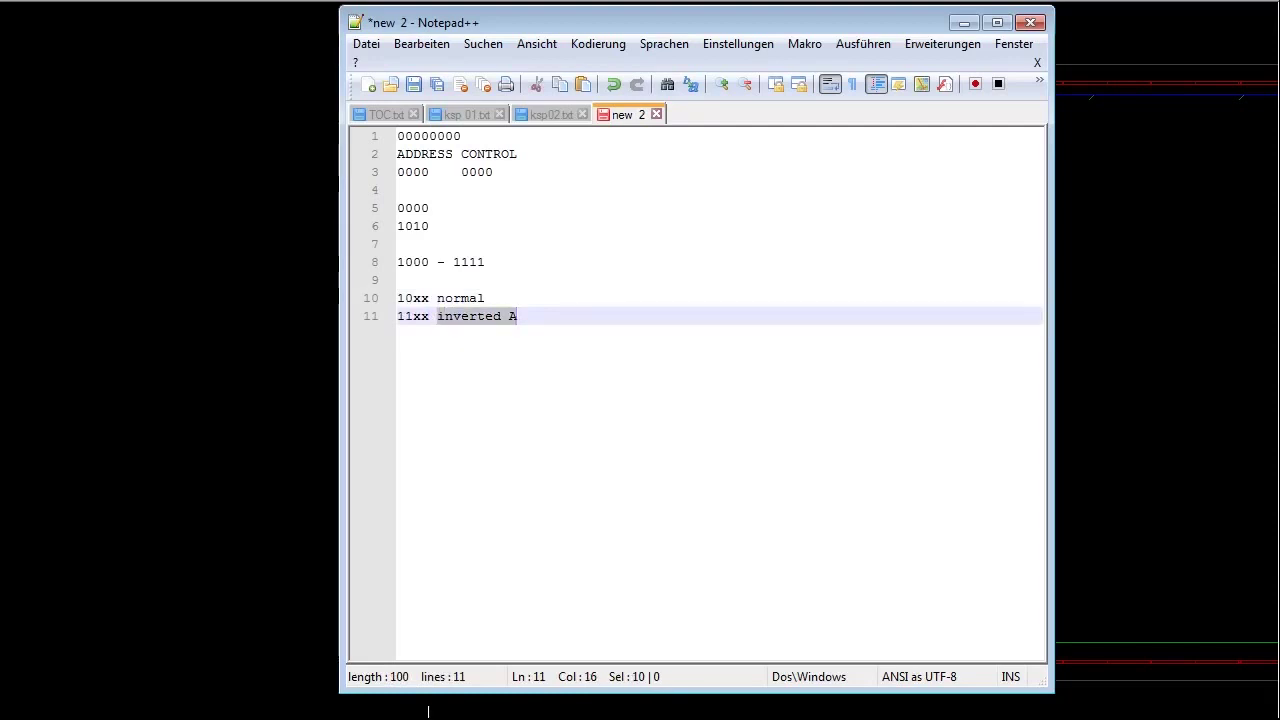
{"action": "key", "text": "Left"}
{"action": "key", "text": "shift+End"}
{"action": "key", "text": "Right"}
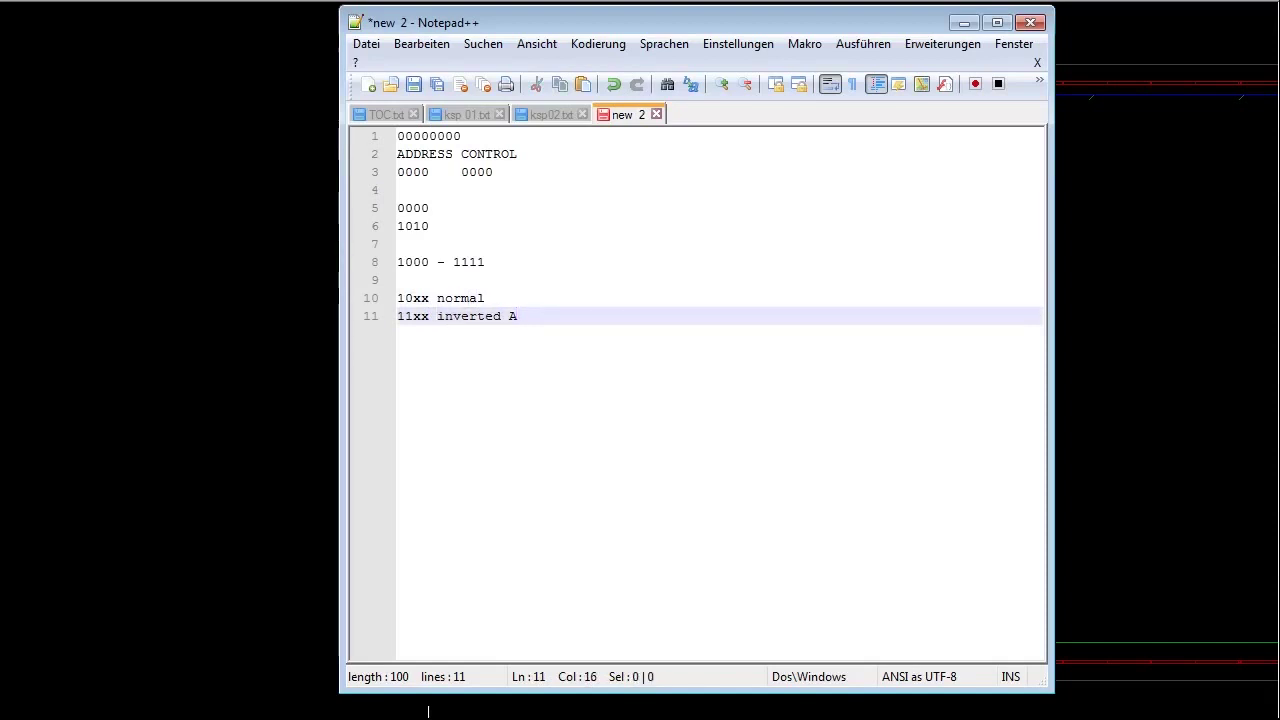
Step: Add a 1x00 line and highlight its trailing 00
{"action": "key", "text": "Return"}
{"action": "type", "text": "1x00"}
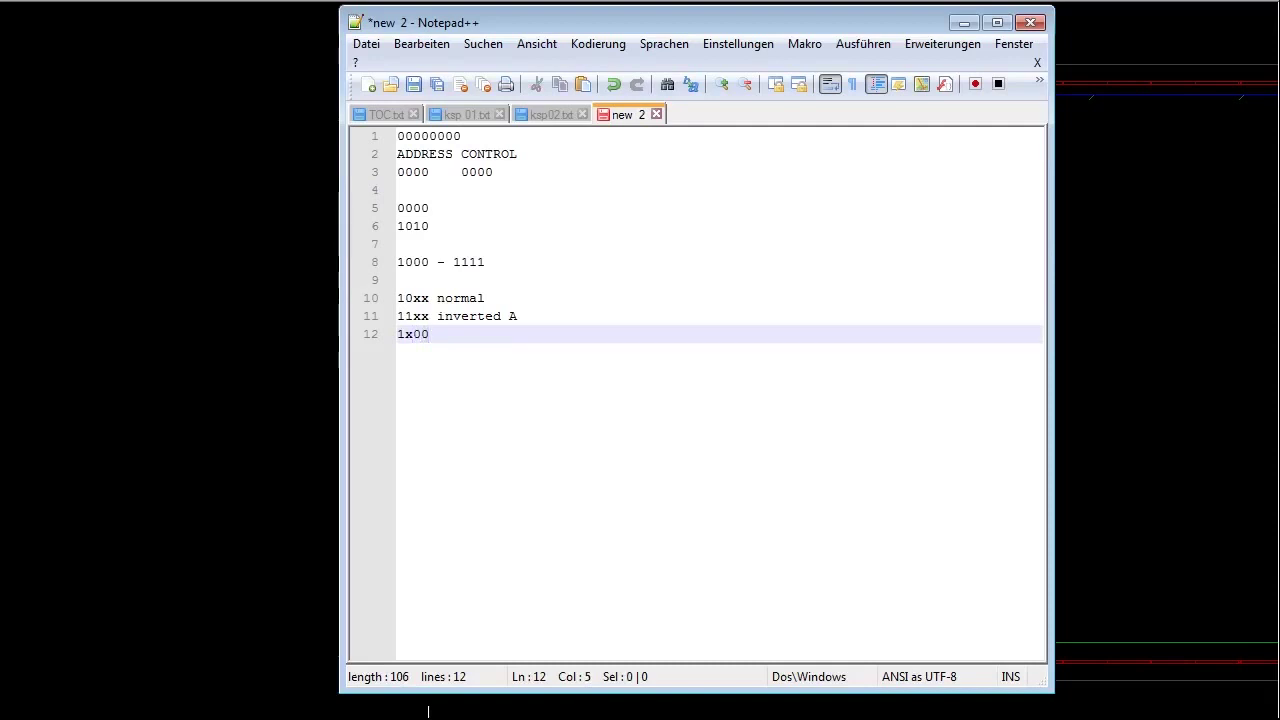
{"action": "key", "text": "shift+Left"}
{"action": "key", "text": "shift+Left"}
{"action": "key", "text": "End"}
{"action": "key", "text": "shift+Left"}
{"action": "key", "text": "shift+Left"}
Step: Type the opcodes 00 ADD, 01 AND, 10 OR and 11 NOT B on separate lines
{"action": "key", "text": "End"}
{"action": "key", "text": "Return"}
{"action": "key", "text": "Return"}
{"action": "type", "text": "00"}
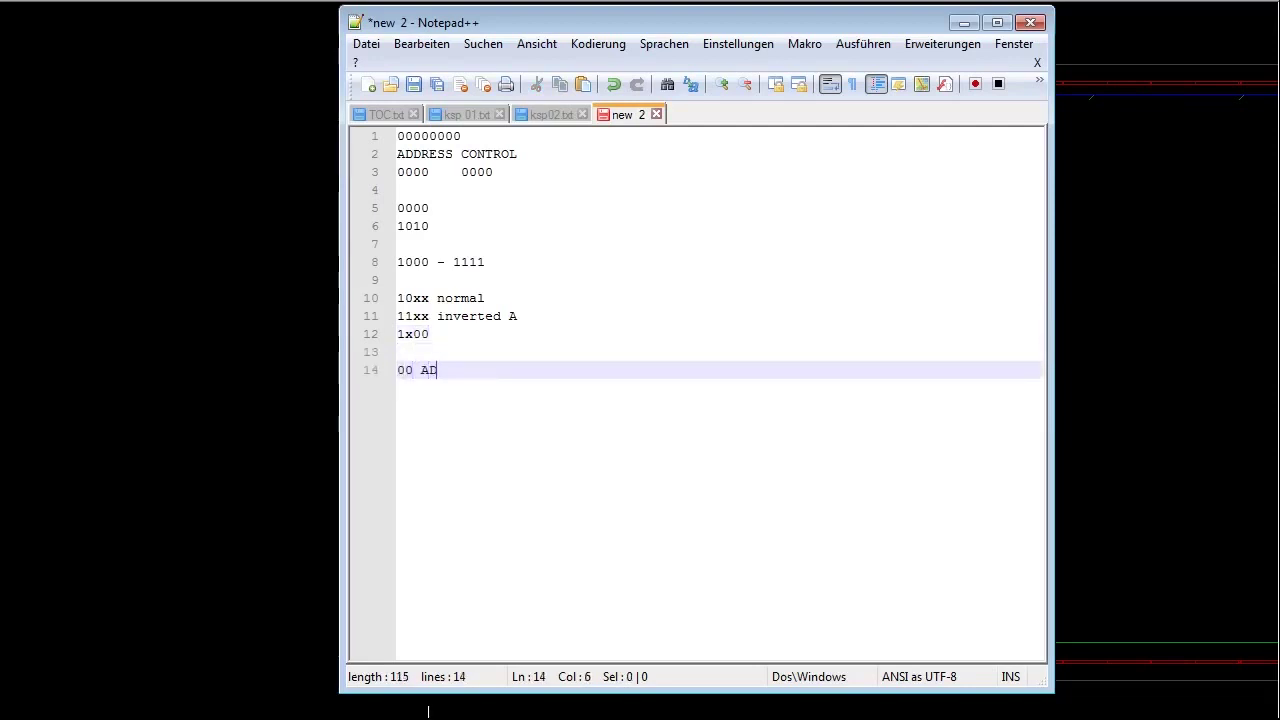
{"action": "type", "text": "D"}
{"action": "key", "text": "Return"}
{"action": "type", "text": "01 "}
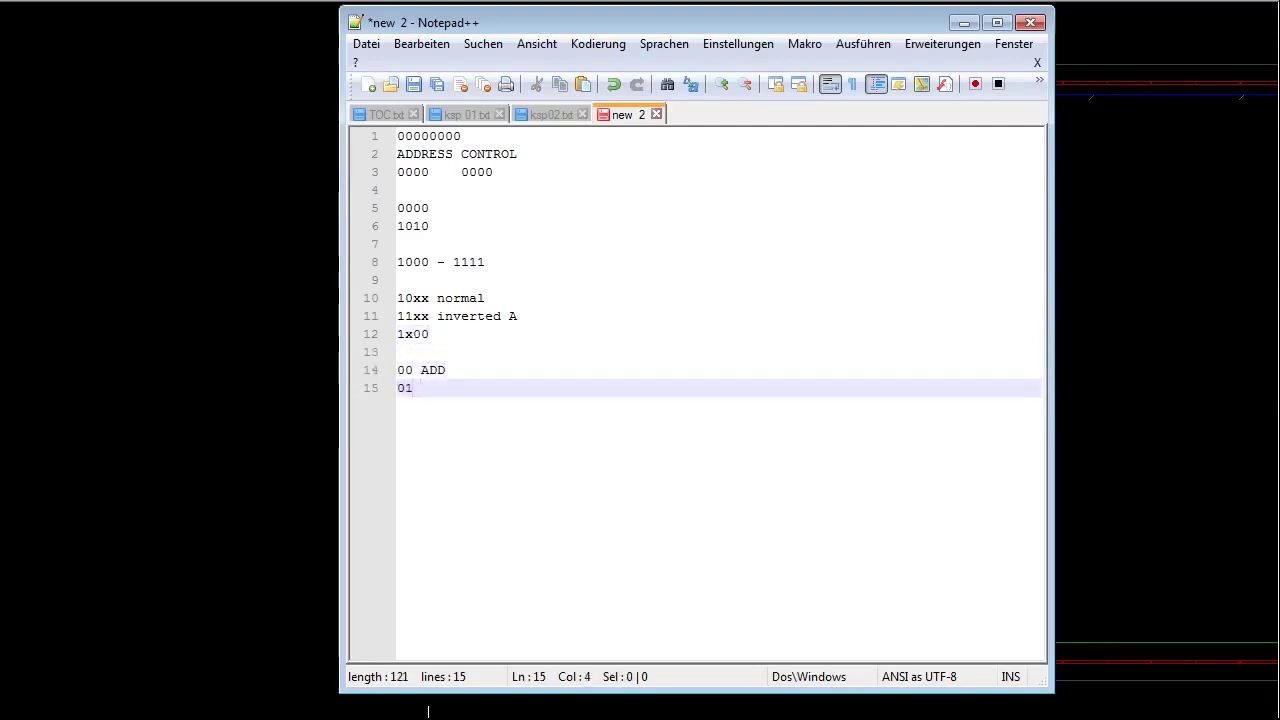
{"action": "type", "text": "AND"}
{"action": "key", "text": "Return"}
{"action": "type", "text": "10 O"}
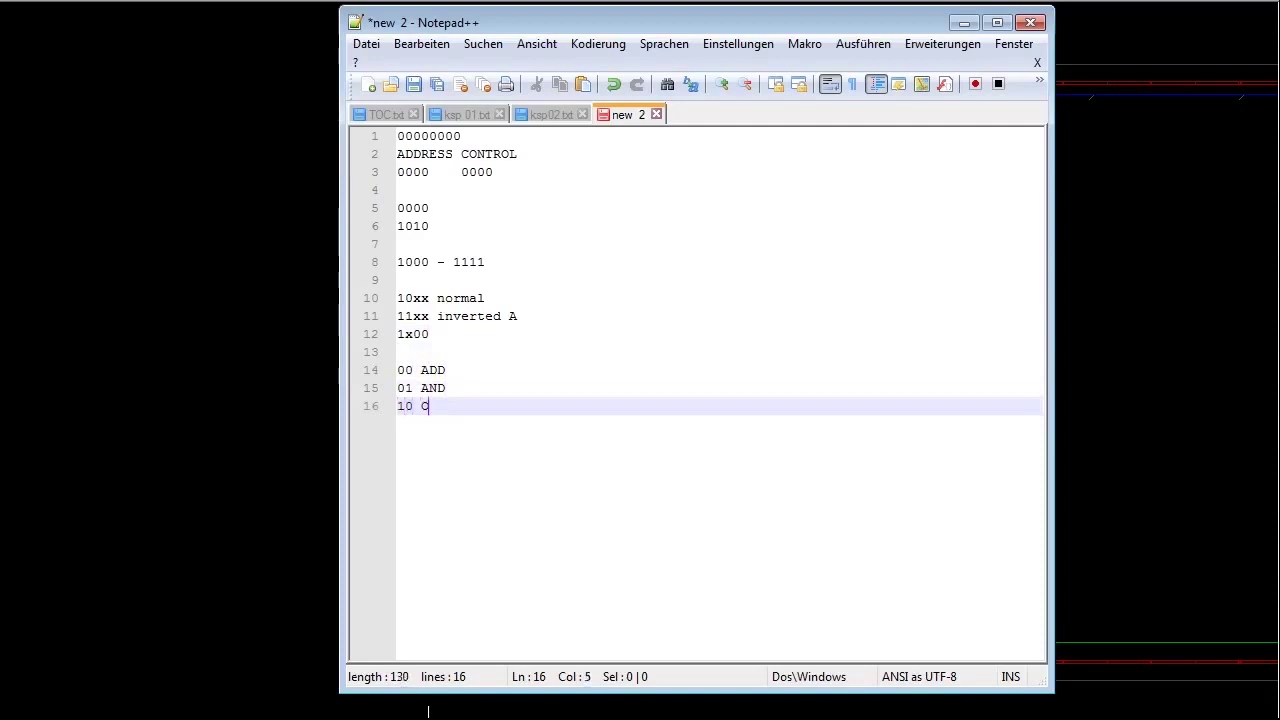
{"action": "type", "text": "R"}
{"action": "key", "text": "Return"}
{"action": "type", "text": "1"}
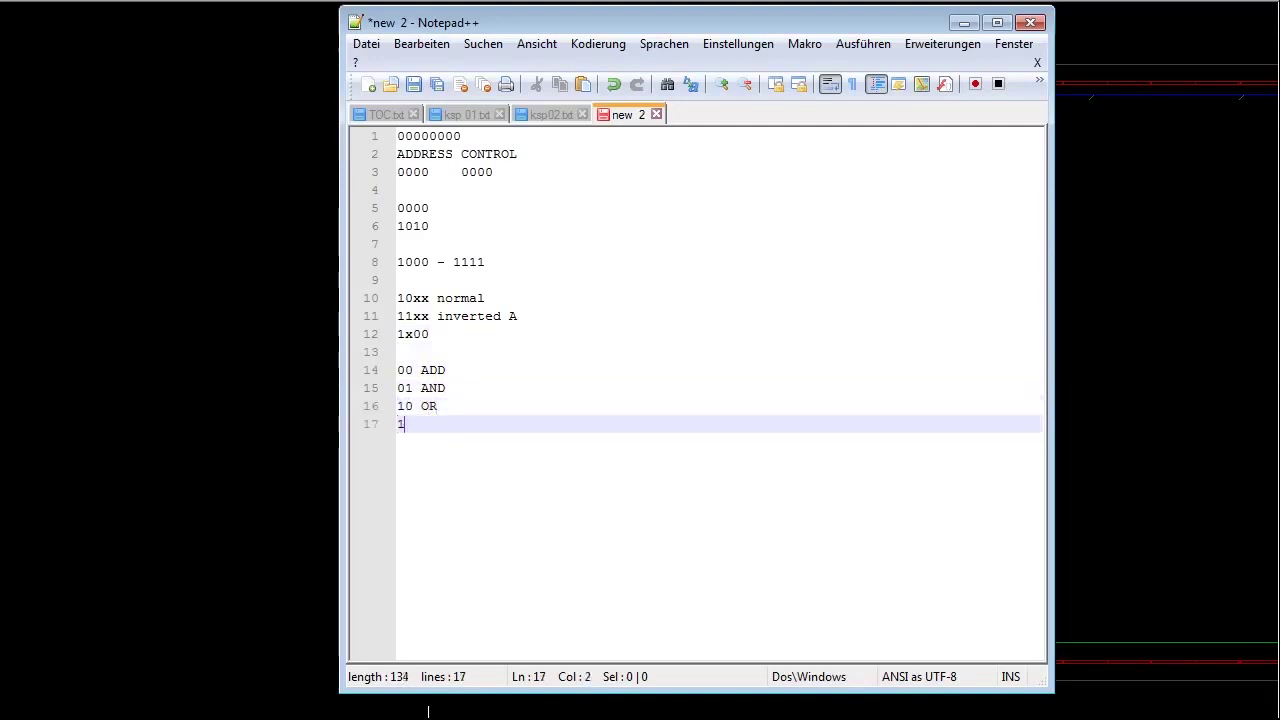
{"action": "type", "text": "1 NOT B"}
Step: Highlight the opcode lines and the inverted A / 1x00 entries, then add blank lines below
{"action": "left_click_drag", "start_coordinate": [384, 371], "coordinate": [461, 424]}
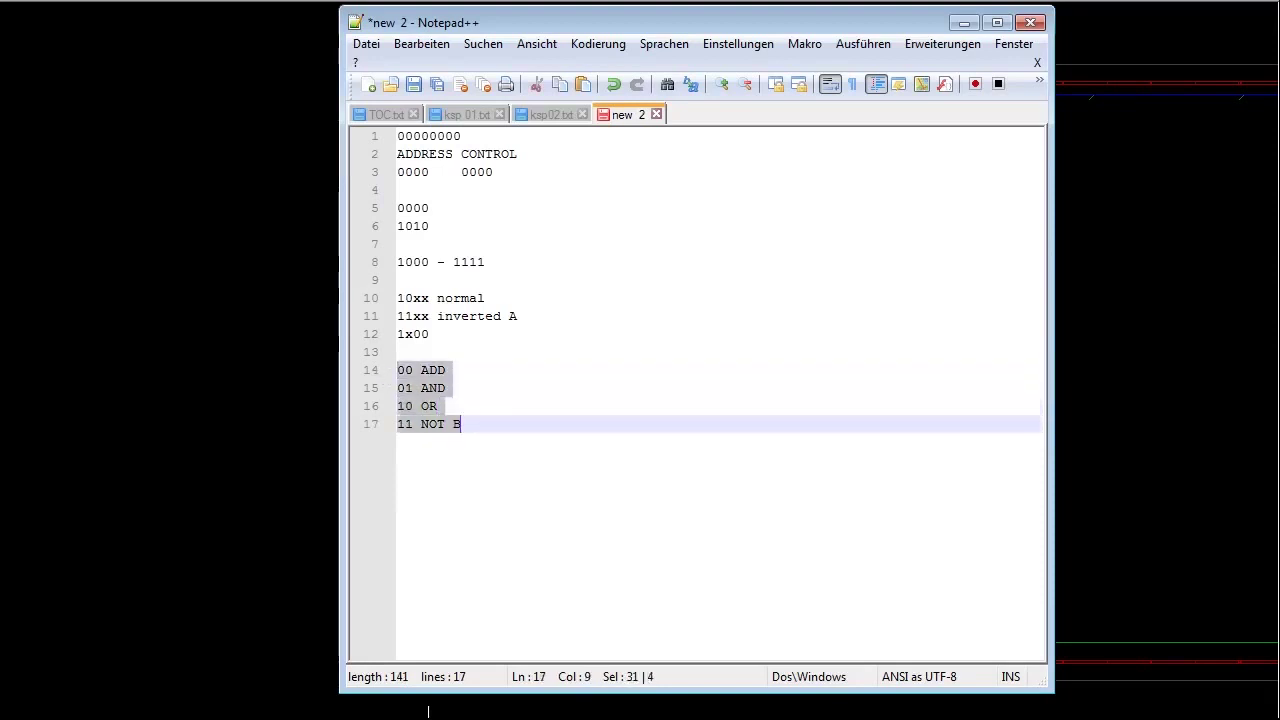
{"action": "left_click_drag", "start_coordinate": [405, 316], "coordinate": [517, 316]}
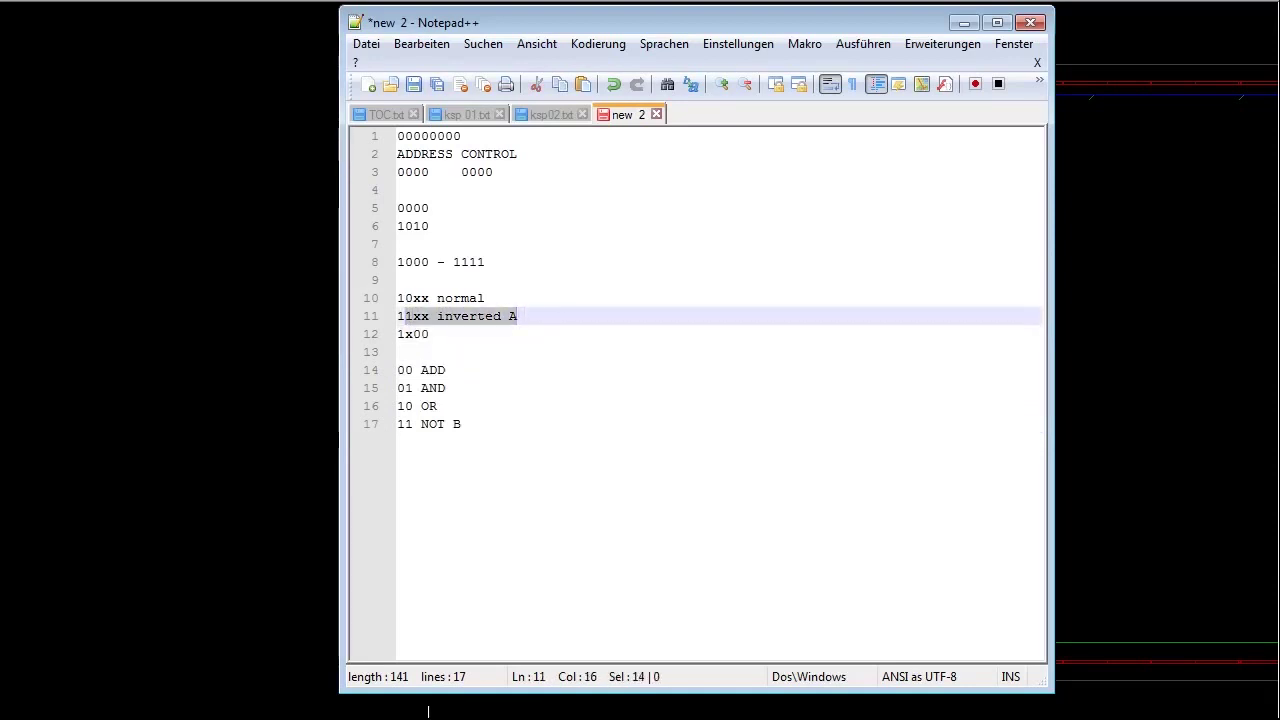
{"action": "left_click", "coordinate": [461, 424]}
{"action": "key", "text": "Return"}
{"action": "key", "text": "Return"}
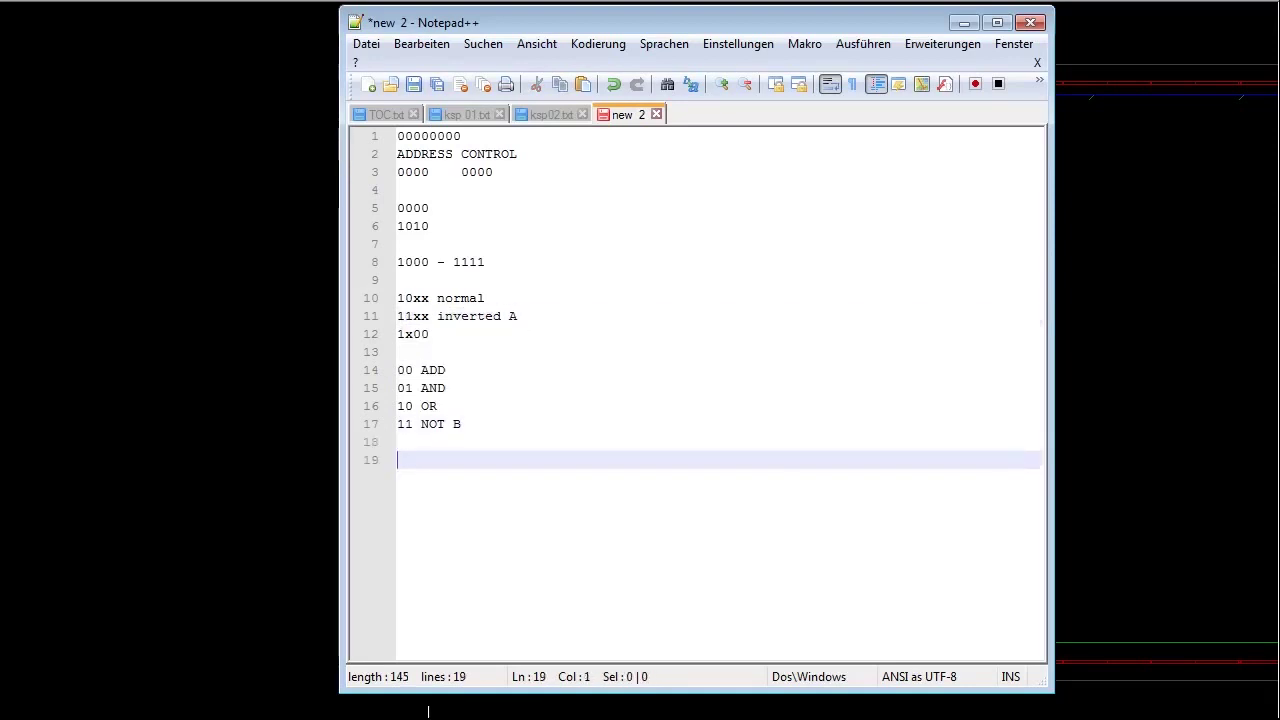
Step: Start the 4-bit list with 1000 ADD A + B and 1100 SUB (-A)+B
{"action": "type", "text": "1000"}
{"action": "key", "text": "Left"}
{"action": "key", "text": "Left"}
{"action": "key", "text": "Left"}
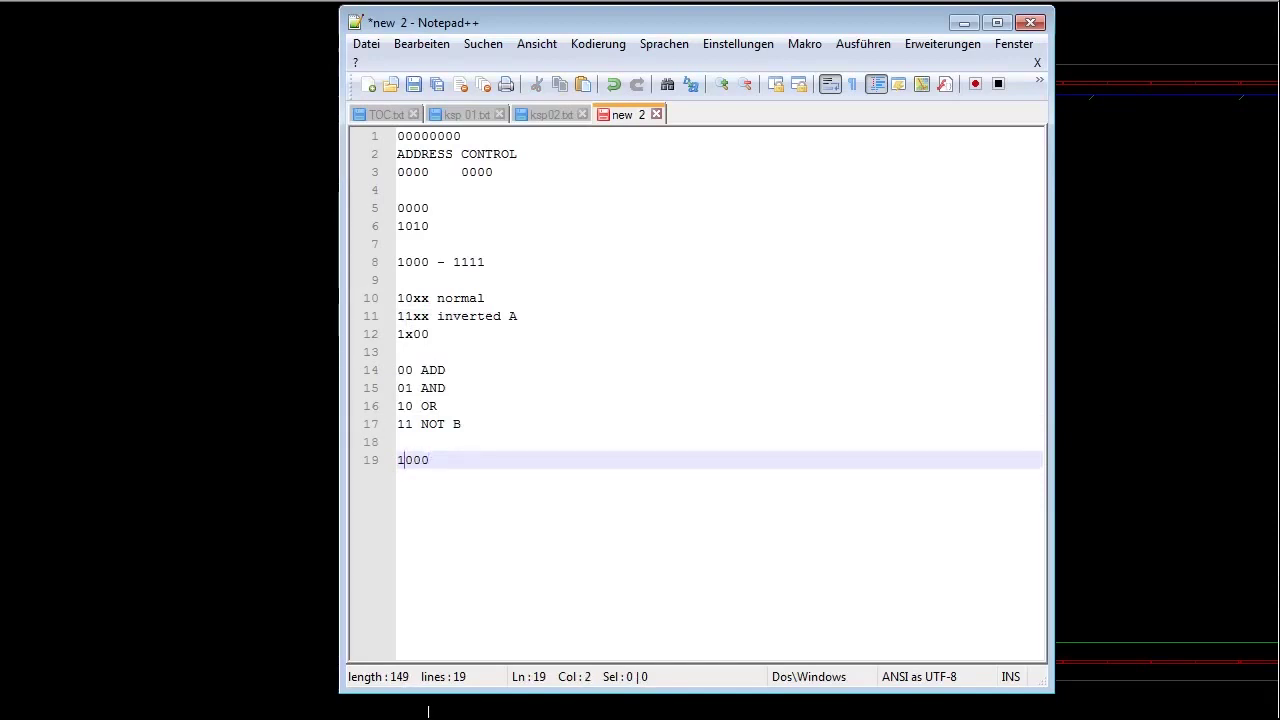
{"action": "key", "text": "shift+Right"}
{"action": "key", "text": "shift+End"}
{"action": "key", "text": "End"}
{"action": "type", "text": "ADD"}
{"action": "key", "text": "Return"}
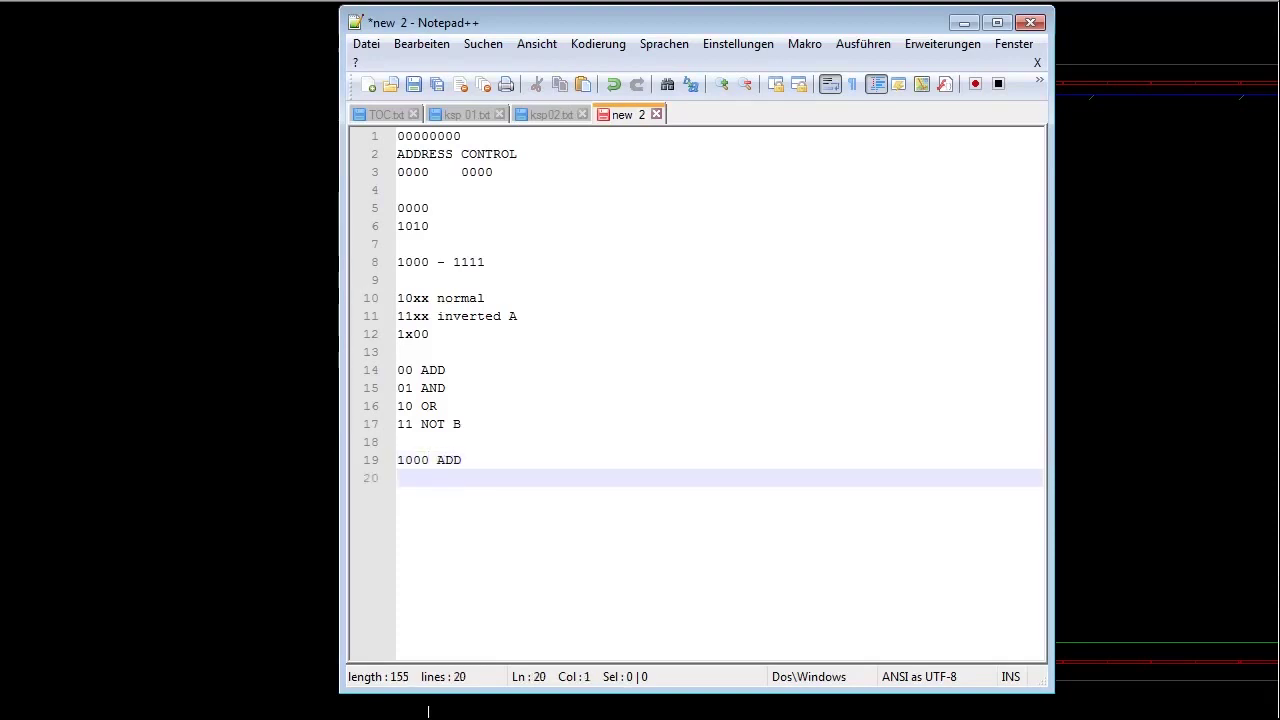
{"action": "type", "text": "1100"}
{"action": "key", "text": "shift+Left"}
{"action": "key", "text": "shift+Left"}
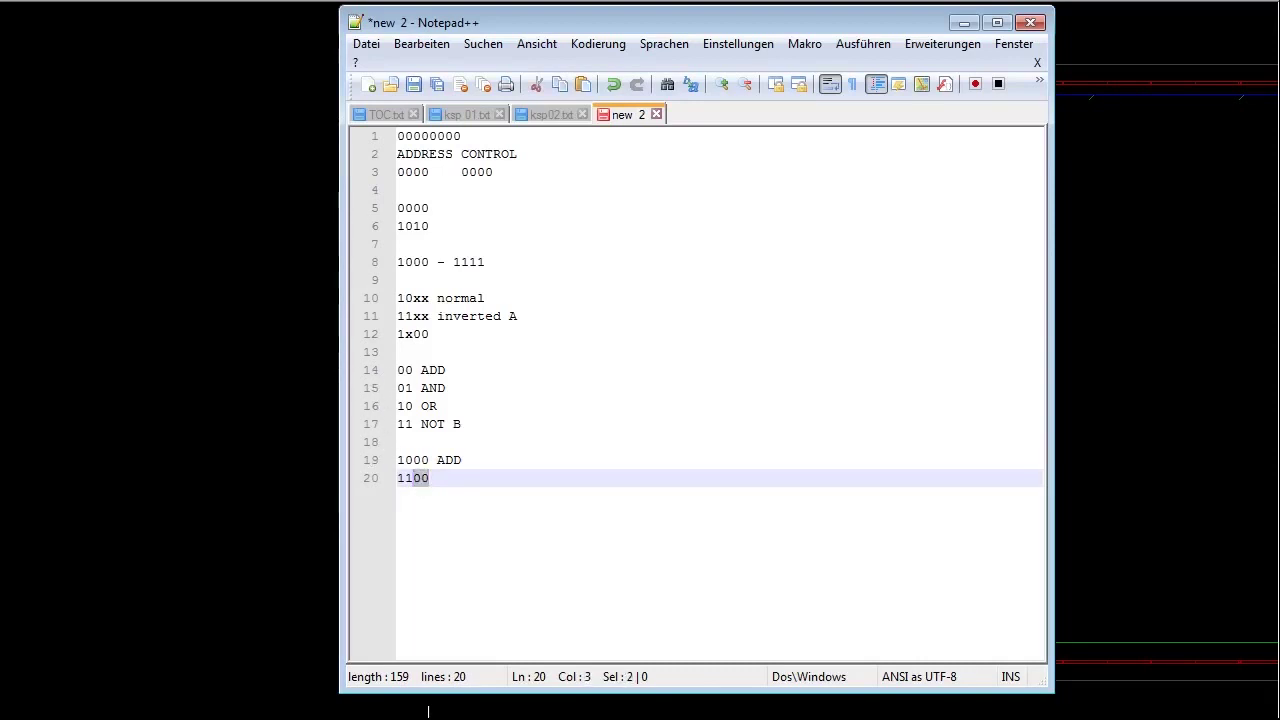
{"action": "key", "text": "Right"}
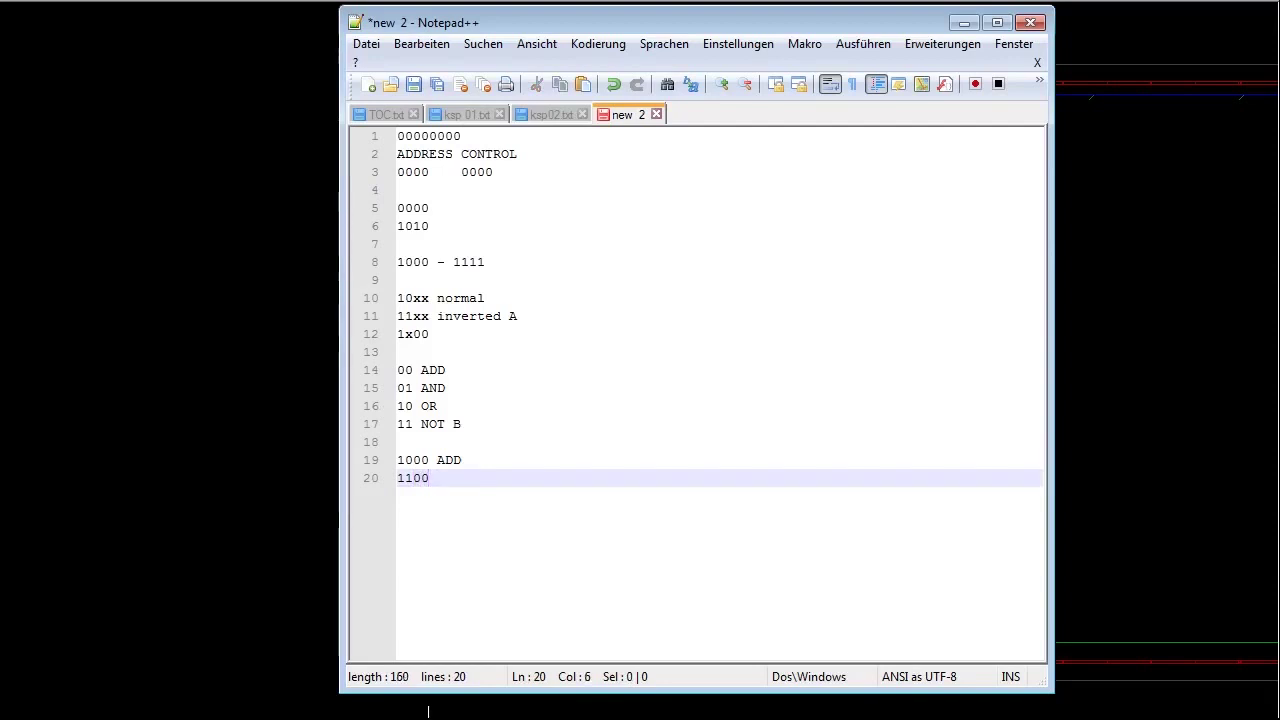
{"action": "type", "text": "SUB"}
{"action": "key", "text": "Up"}
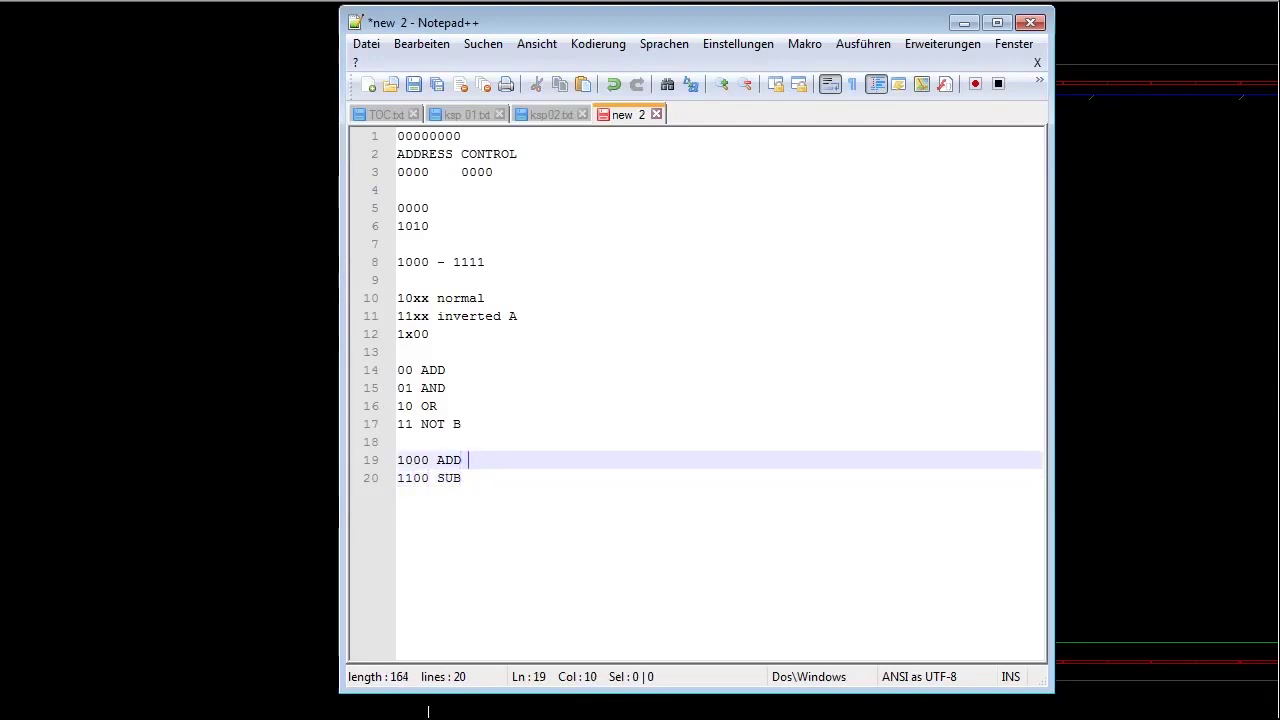
{"action": "type", "text": "A + B"}
{"action": "key", "text": "Down"}
{"action": "type", "text": "("}
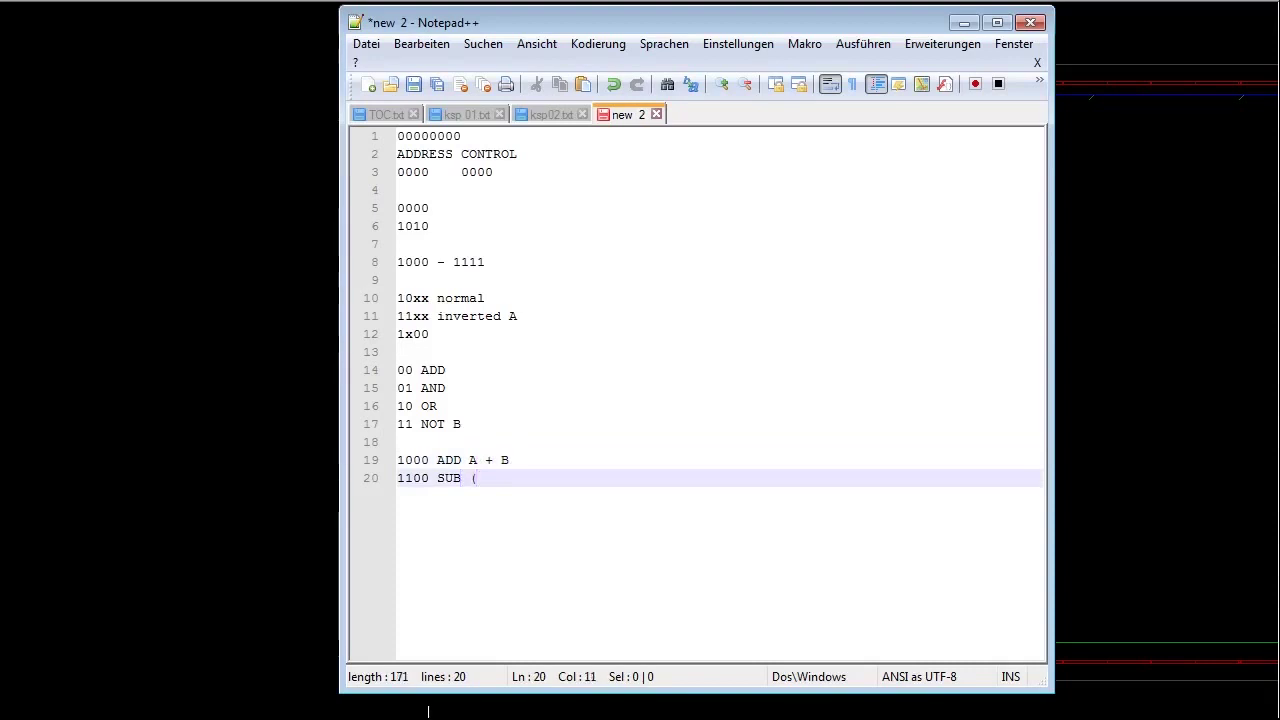
{"action": "type", "text": "-A)+B"}
Step: Add the codes 1001 A AND B and 1101 NOT A AND B
{"action": "key", "text": "Return"}
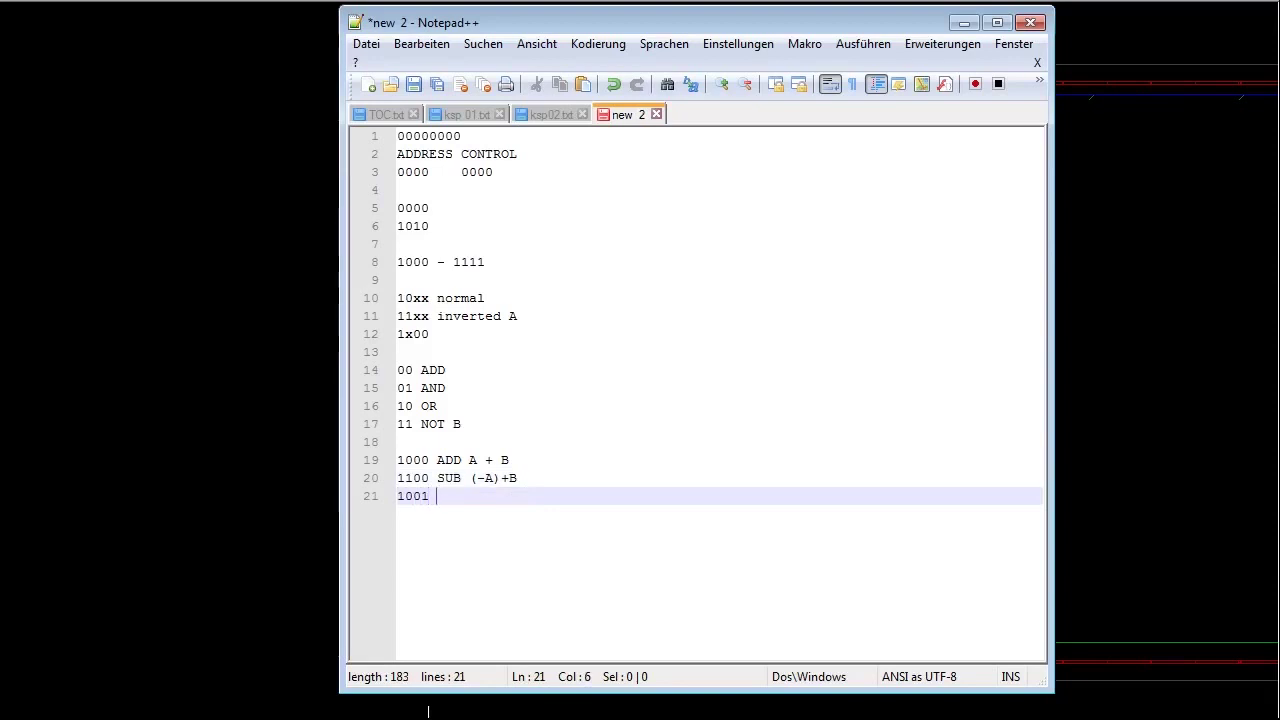
{"action": "type", "text": "1001 A AND B"}
{"action": "key", "text": "Return"}
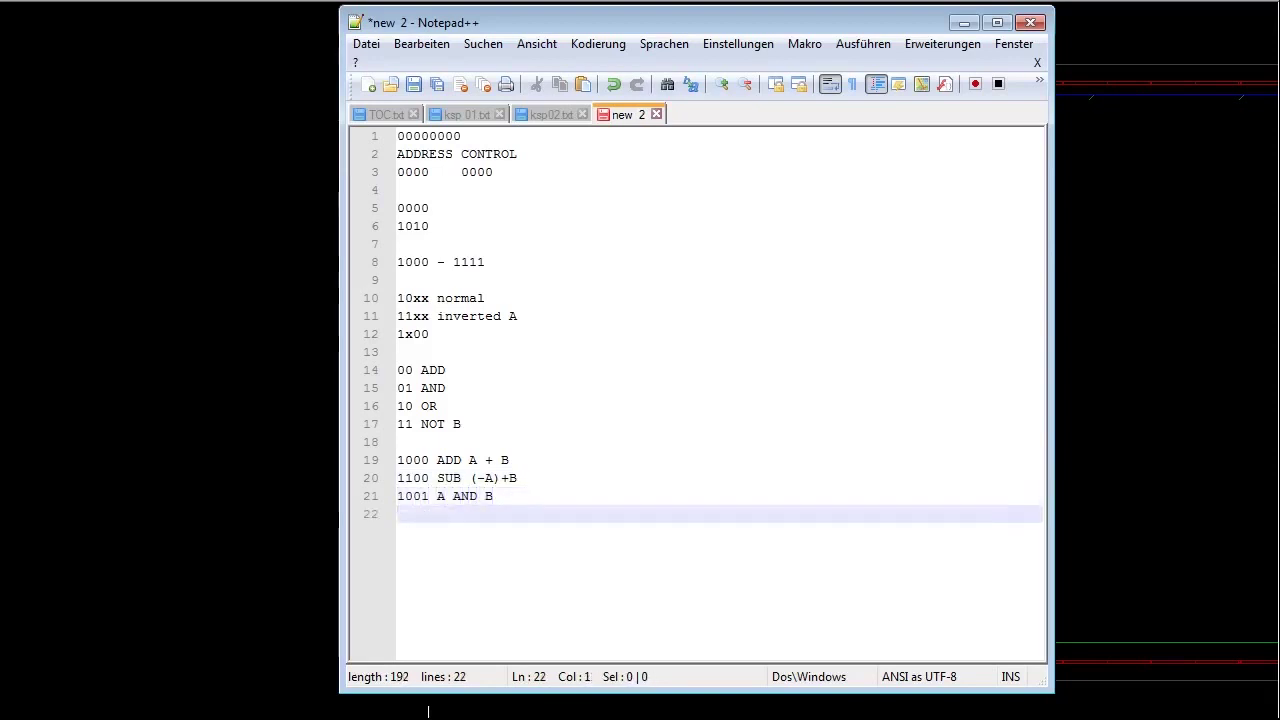
{"action": "type", "text": "1101 NOT A AND "}
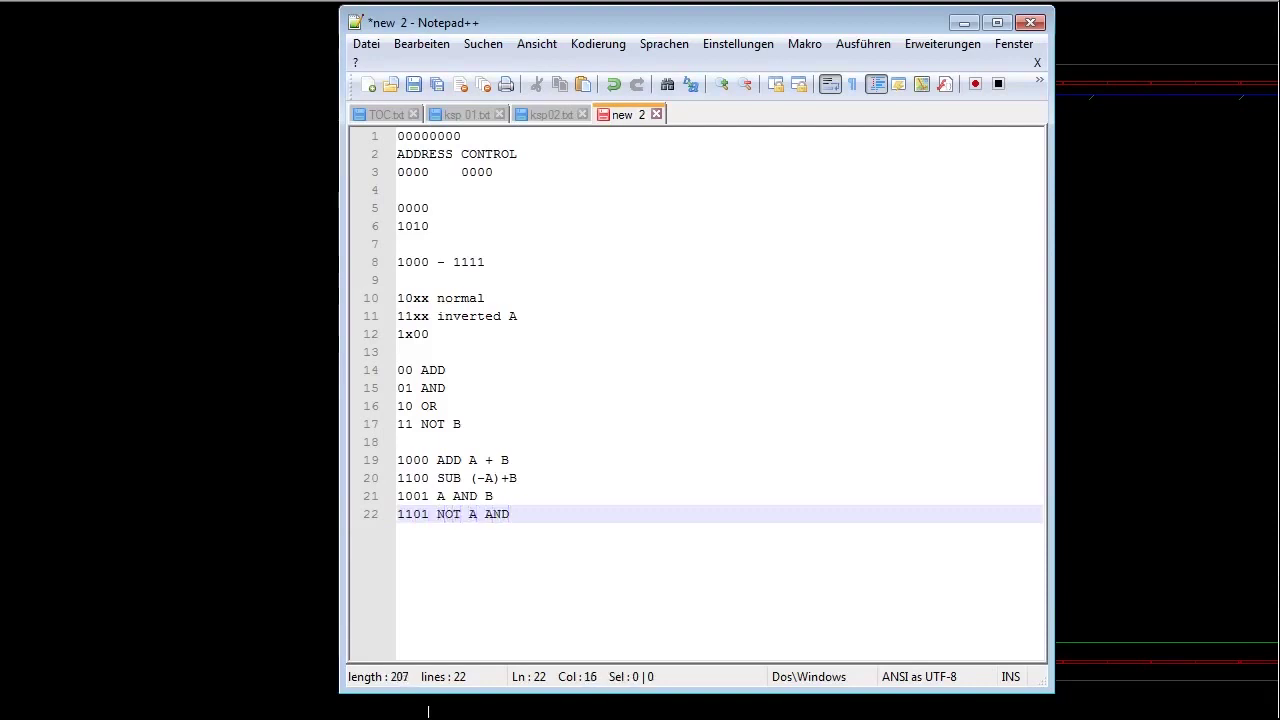
{"action": "type", "text": "B"}
Step: Highlight the 11xx code and the two-bit operation names for comparison
{"action": "left_click", "coordinate": [404, 316]}
{"action": "key", "text": "shift+Right"}
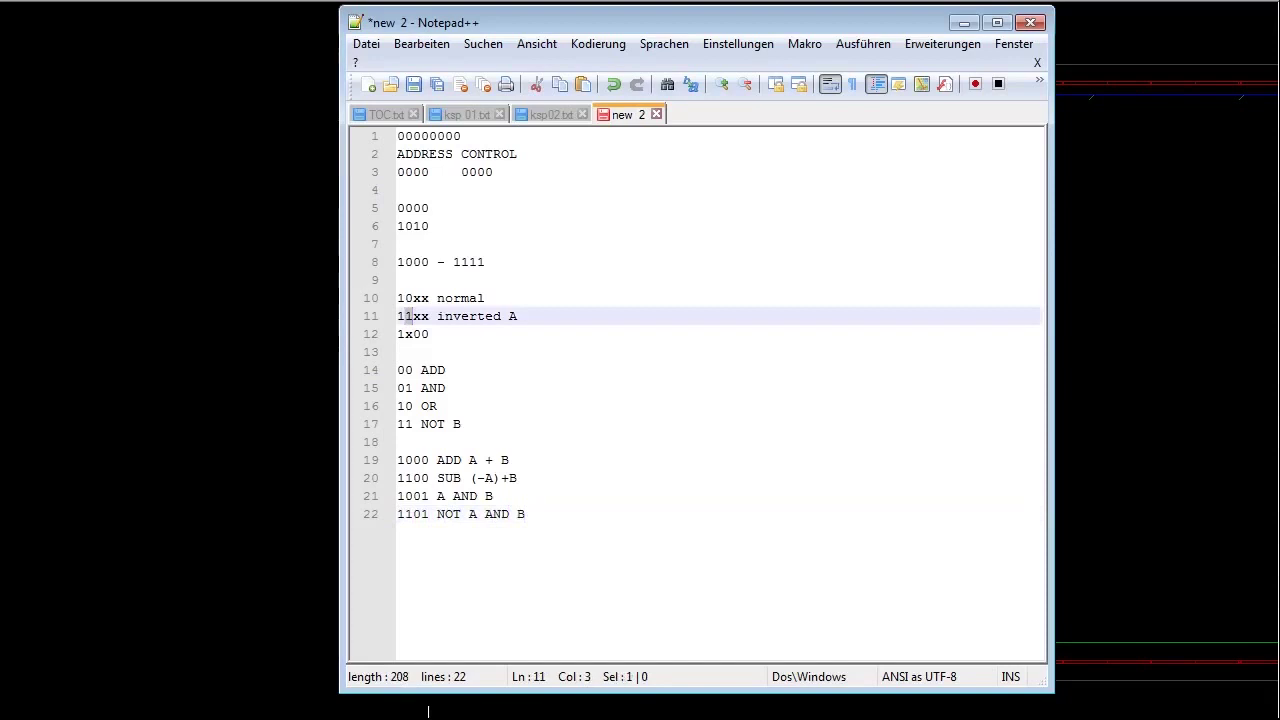
{"action": "key", "text": "Down"}
{"action": "key", "text": "Down"}
{"action": "key", "text": "Down"}
{"action": "key", "text": "shift+Down"}
{"action": "key", "text": "shift+Down"}
{"action": "key", "text": "shift+End"}
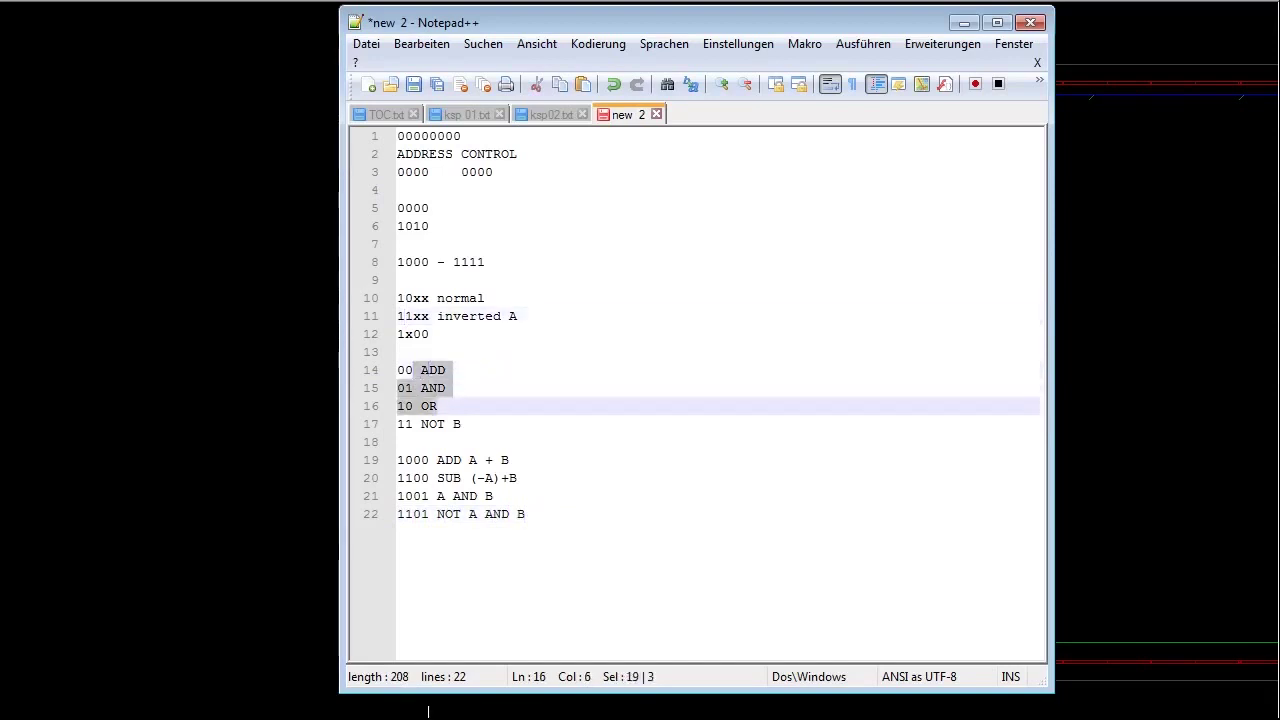
{"action": "key", "text": "shift+Down"}
{"action": "key", "text": "shift+End"}
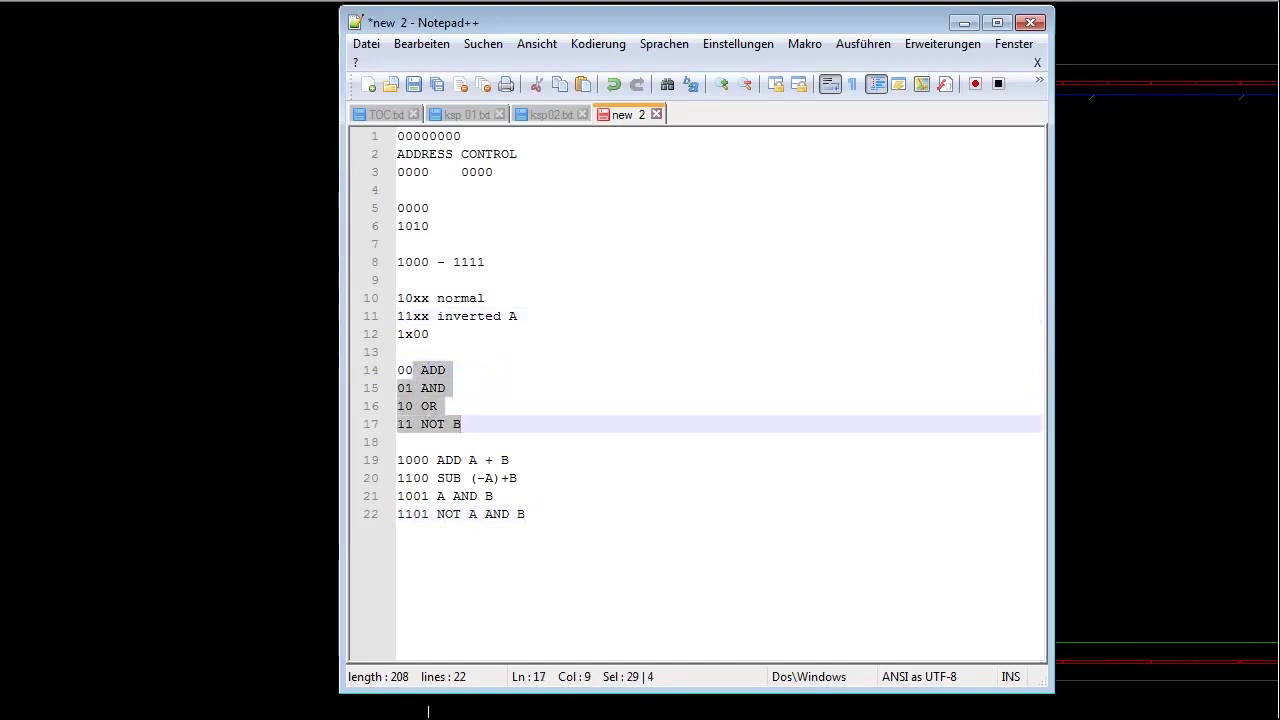
Step: Add 1010 A OR B and 1110 NOT A OR B, correcting a typo
{"action": "key", "text": "ctrl+End"}
{"action": "key", "text": "Return"}
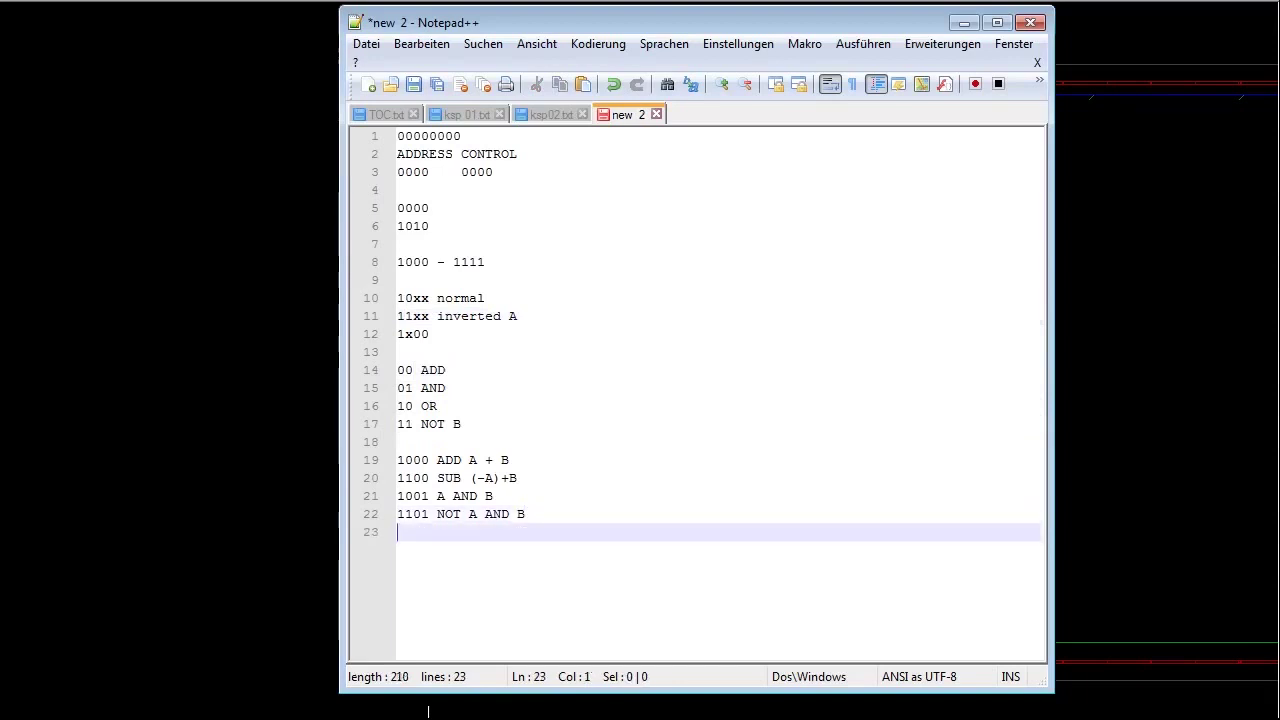
{"action": "type", "text": "1010 A OR B"}
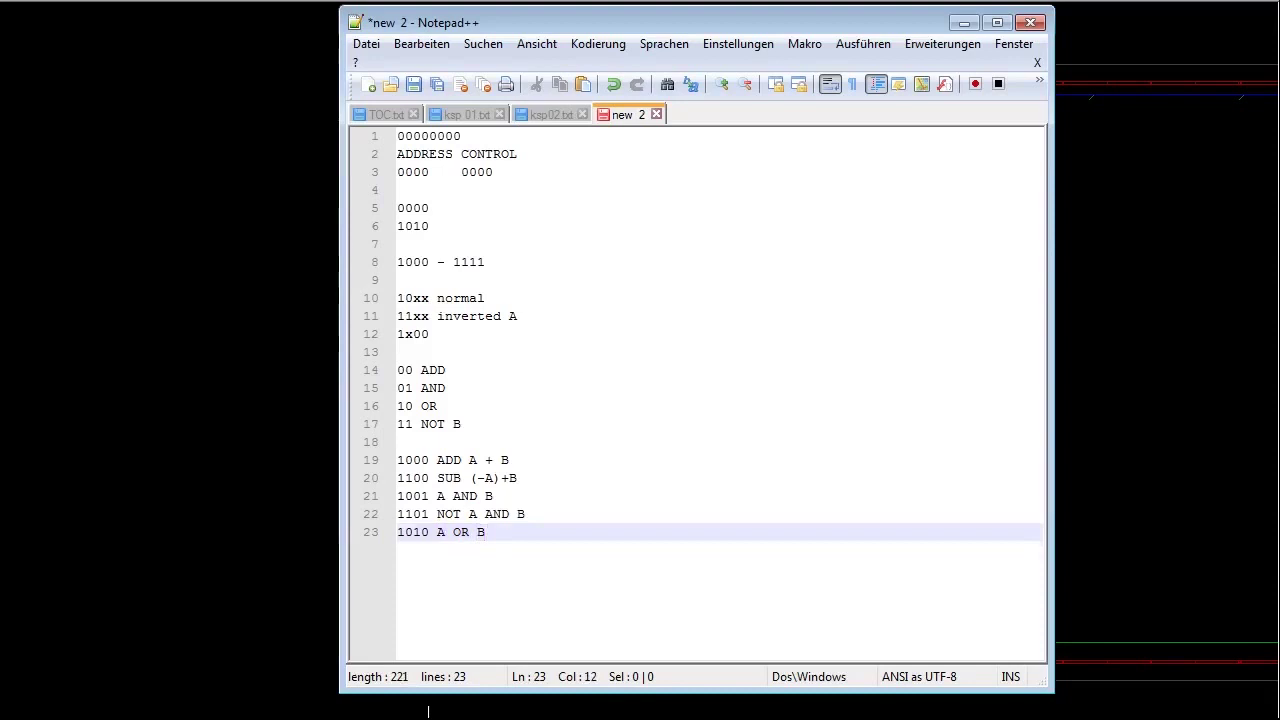
{"action": "key", "text": "Return"}
{"action": "type", "text": "1110"}
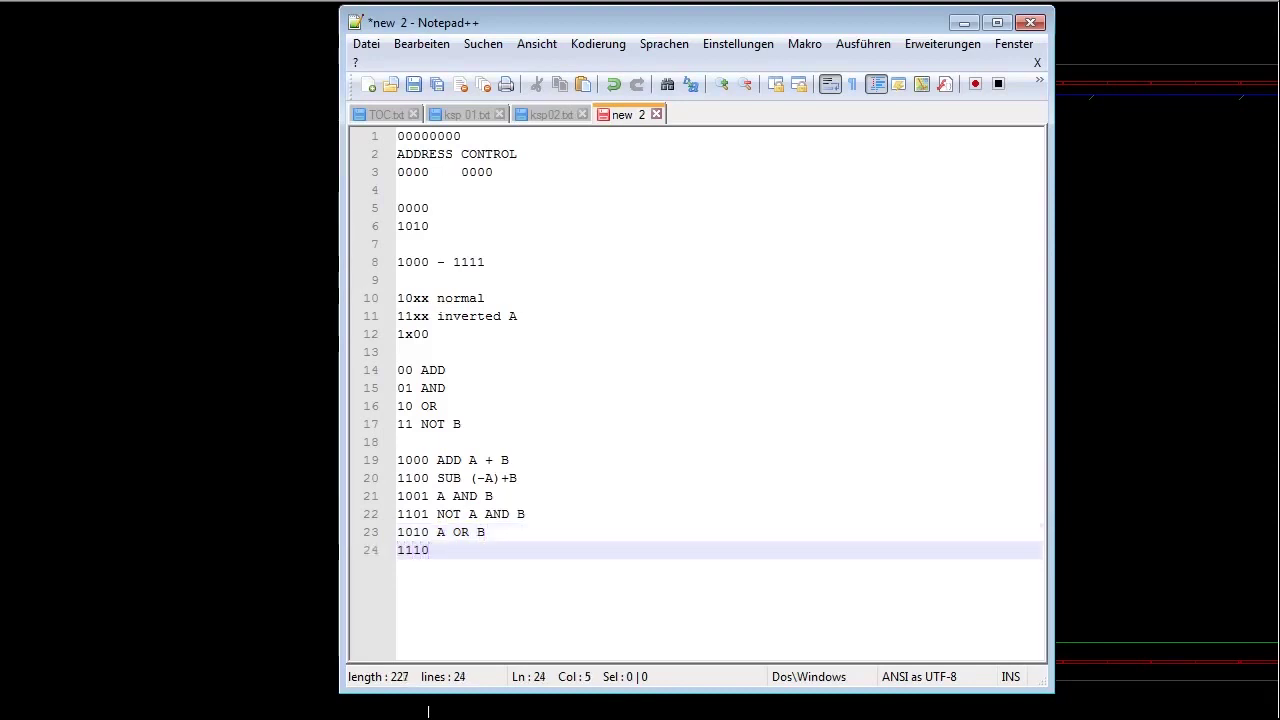
{"action": "type", "text": " NOT A ORE"}
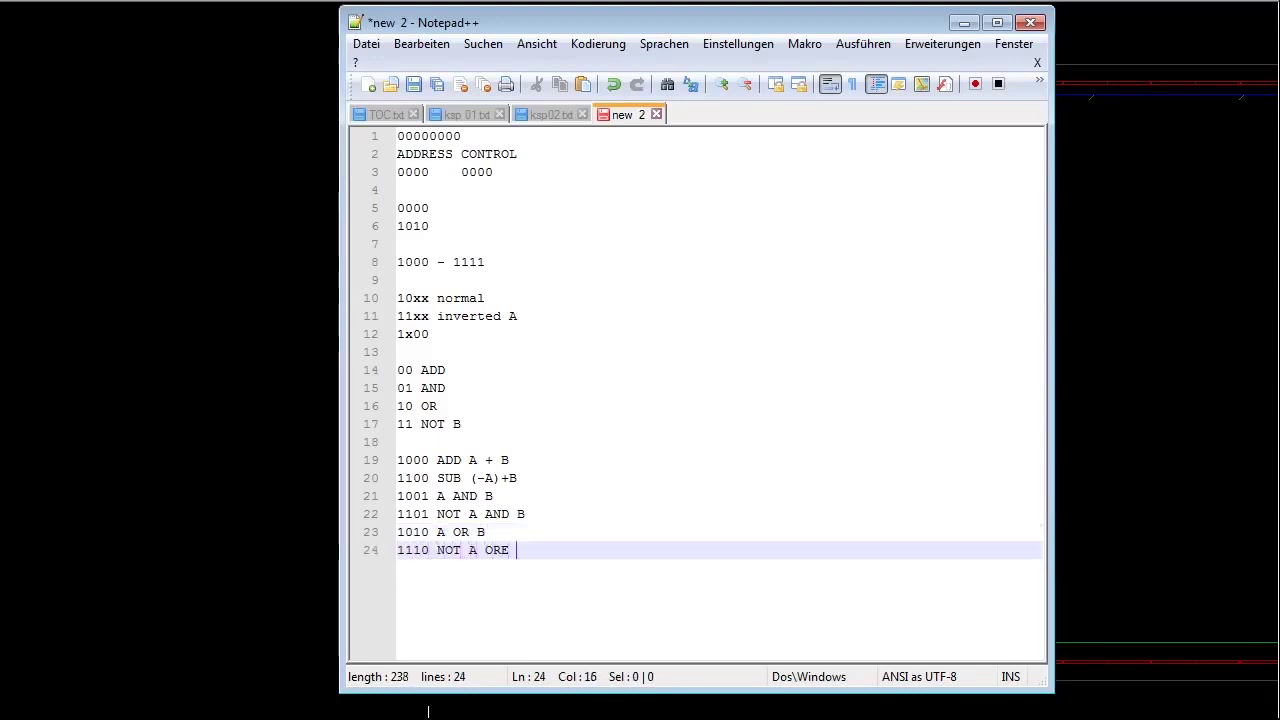
{"action": "key", "text": "BackSpace"}
{"action": "type", "text": "B"}
Step: Add the final codes 1111 NOT B and 1011 NOT B
{"action": "key", "text": "Return"}
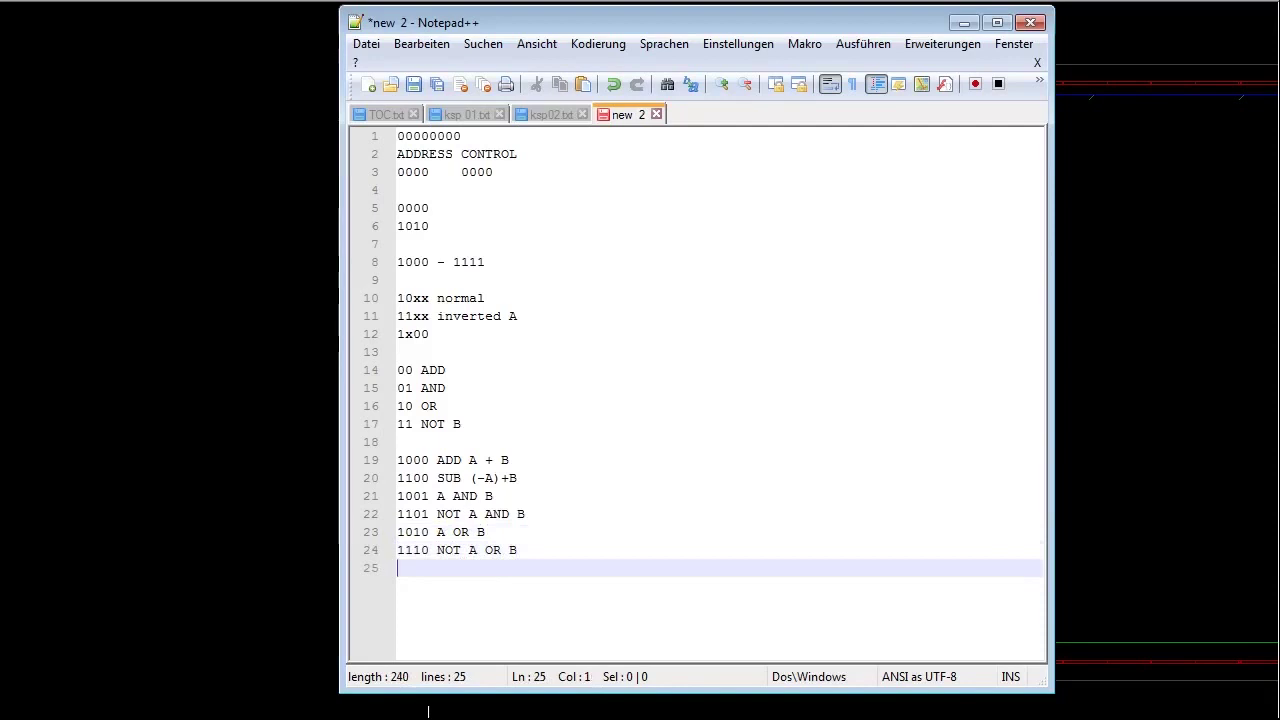
{"action": "type", "text": "11"}
{"action": "key", "text": "BackSpace"}
{"action": "type", "text": "111"}
{"action": "key", "text": "Return"}
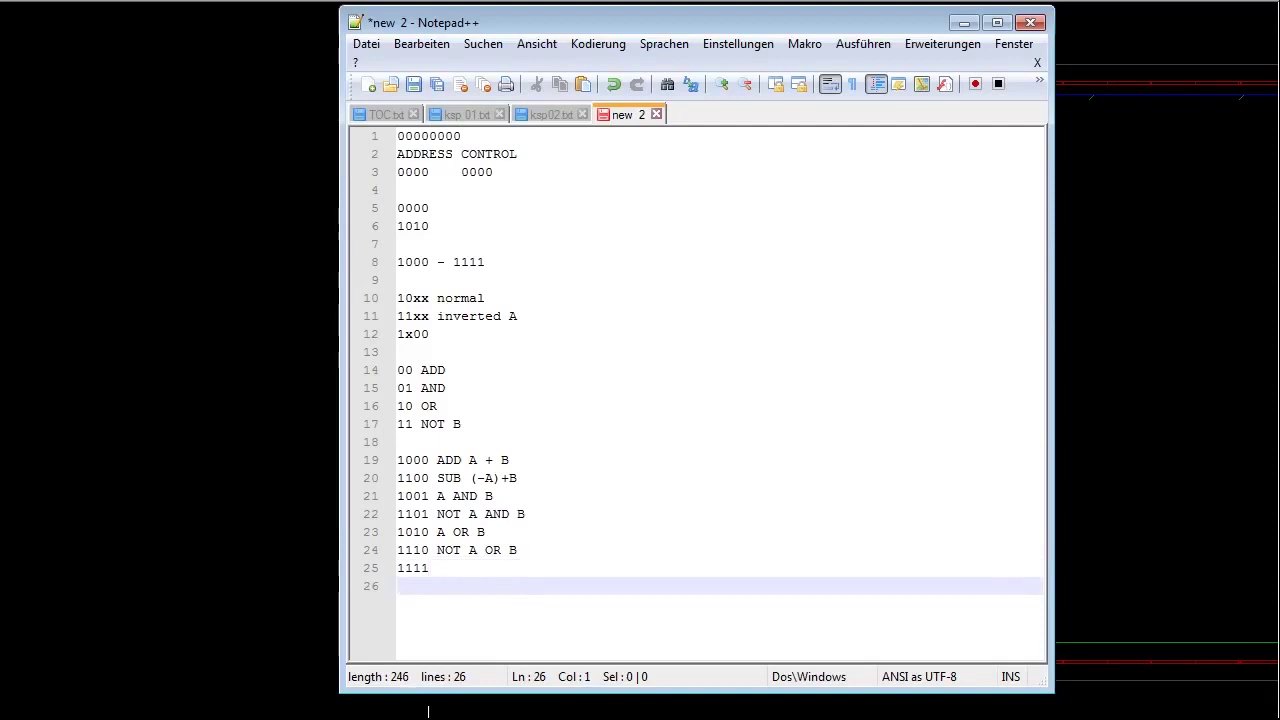
{"action": "type", "text": "1011"}
{"action": "key", "text": "Up"}
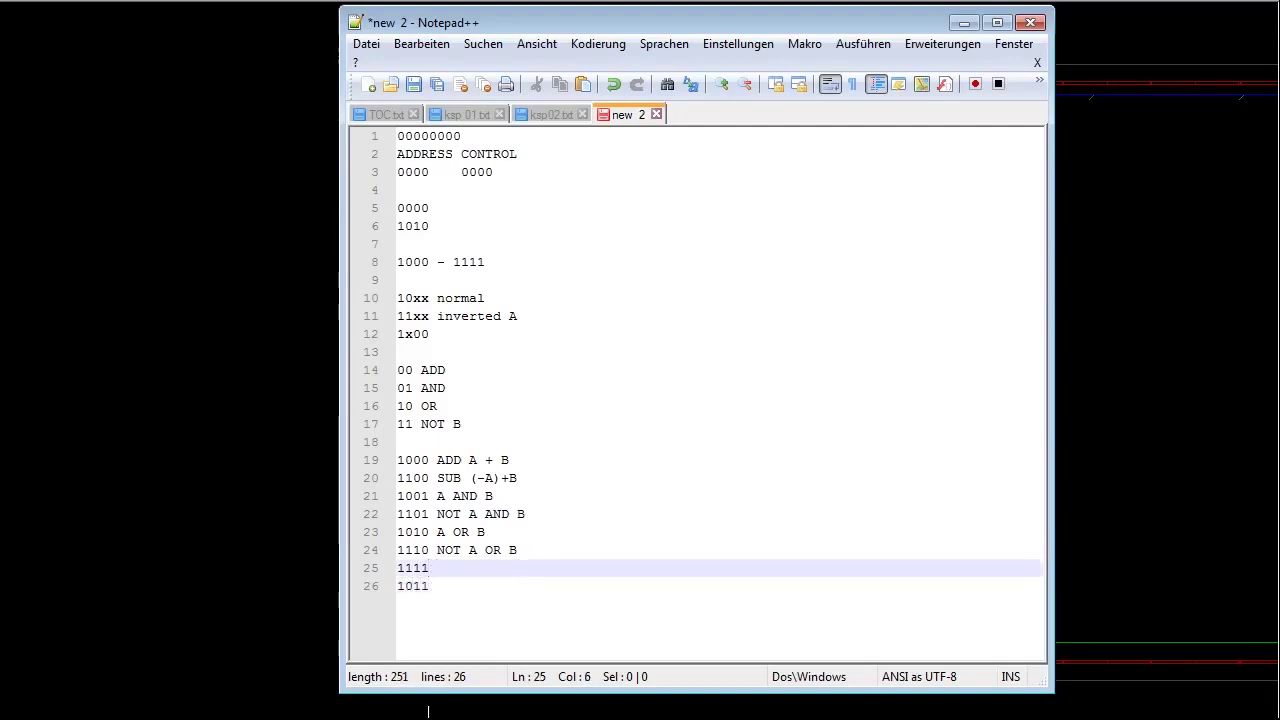
{"action": "type", "text": "NOT B"}
{"action": "key", "text": "Down"}
{"action": "type", "text": "N"}
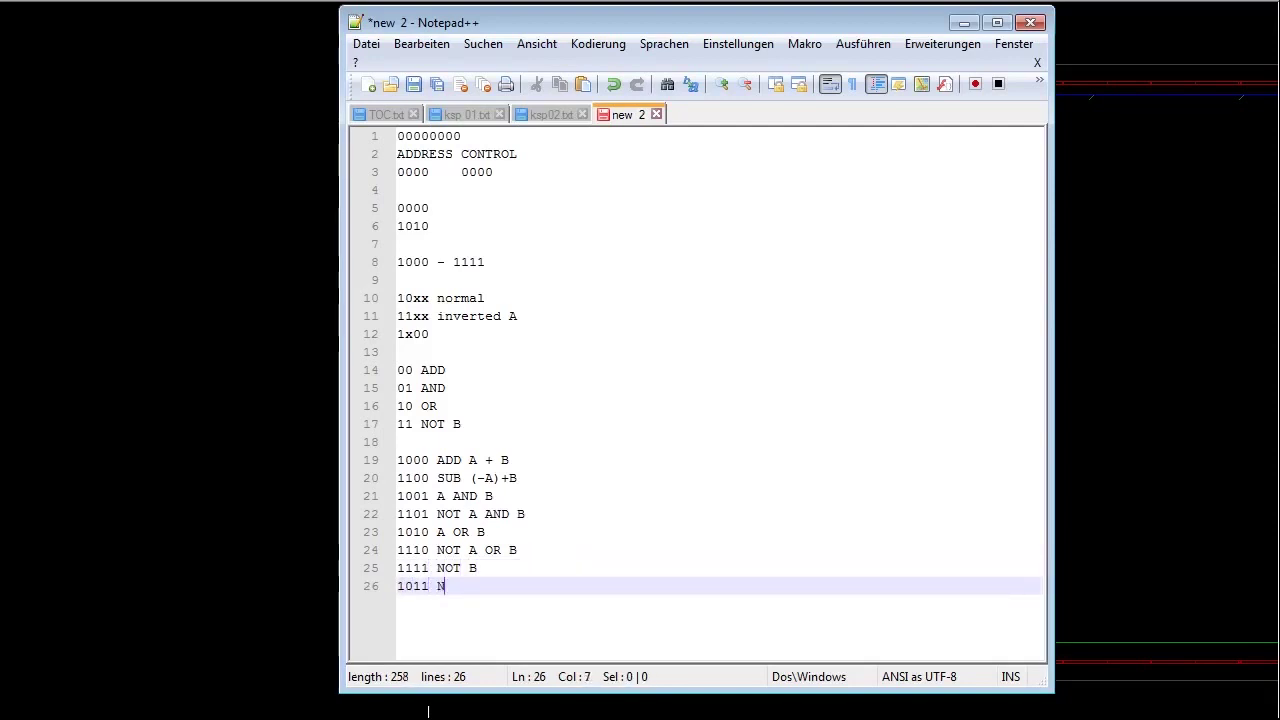
{"action": "type", "text": "OT B"}
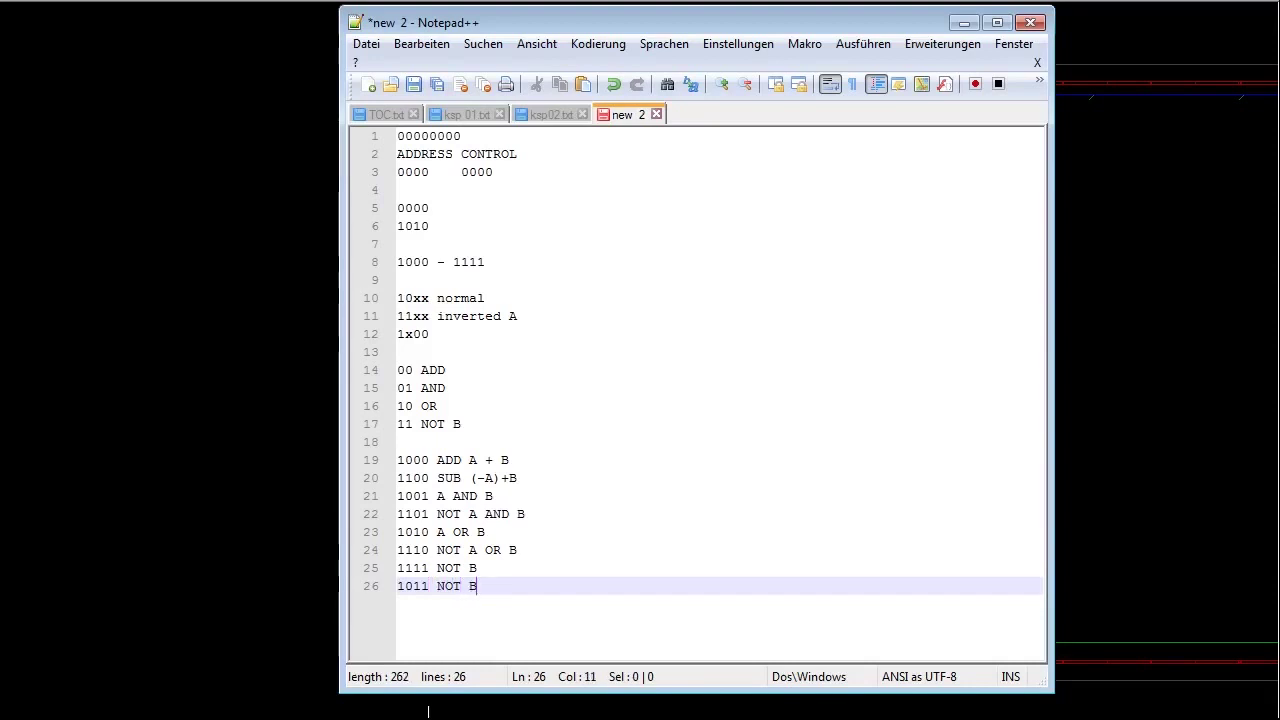
Step: Select the 4-bit opcode lines 19 to 25
{"action": "key", "text": "Up"}
{"action": "key", "text": "Up"}
{"action": "key", "text": "Up"}
{"action": "key", "text": "Up"}
{"action": "key", "text": "Up"}
{"action": "key", "text": "Up"}
{"action": "key", "text": "Up"}
{"action": "key", "text": "Left"}
{"action": "key", "text": "Left"}
{"action": "key", "text": "Left"}
{"action": "key", "text": "Left"}
{"action": "key", "text": "Down"}
{"action": "key", "text": "Down"}
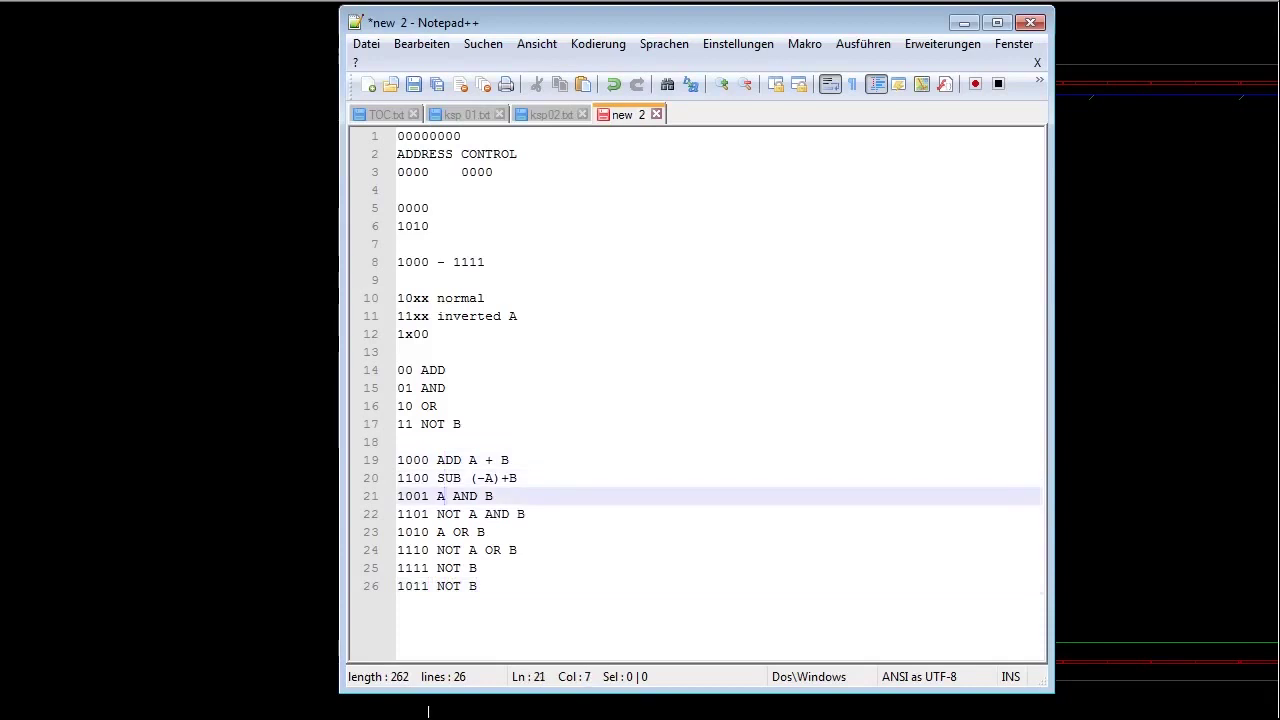
{"action": "key", "text": "Down"}
{"action": "key", "text": "Down"}
{"action": "key", "text": "Down"}
{"action": "key", "text": "Down"}
{"action": "key", "text": "Left"}
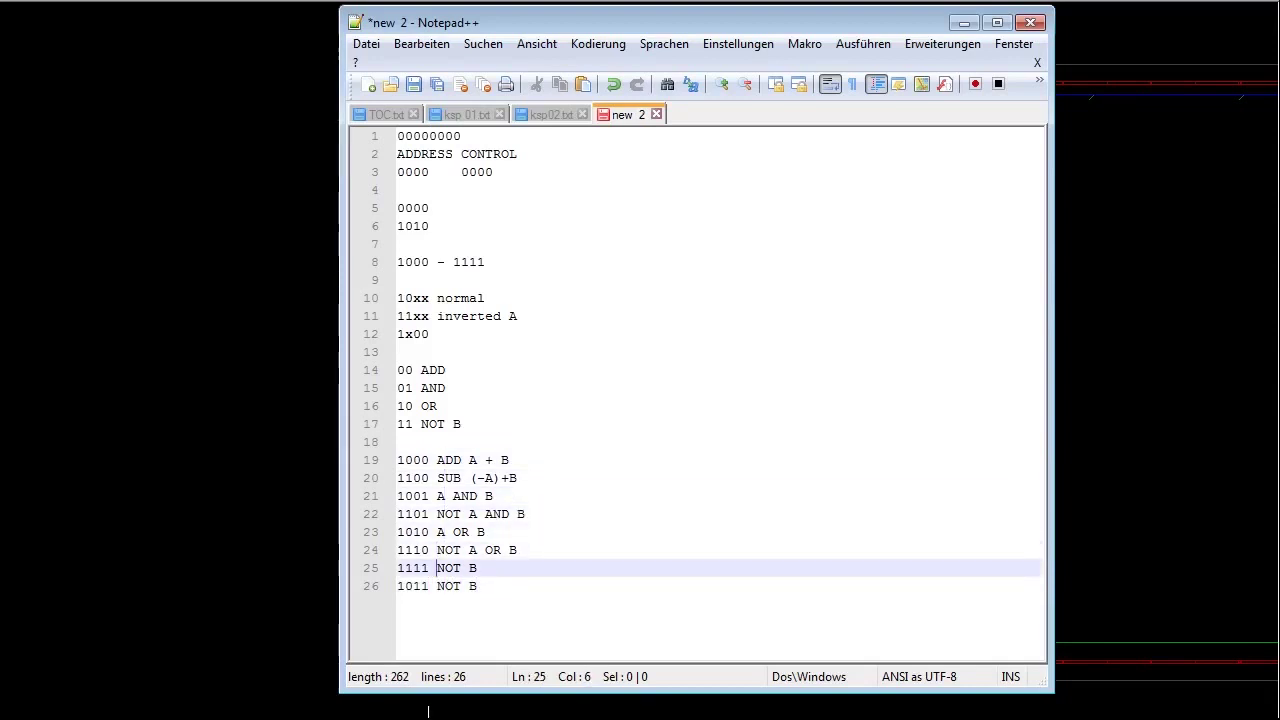
{"action": "key", "text": "End"}
{"action": "key", "text": "shift+Up"}
{"action": "key", "text": "shift+Up"}
{"action": "key", "text": "shift+Up"}
{"action": "key", "text": "shift+Up"}
{"action": "key", "text": "shift+Up"}
{"action": "key", "text": "shift+Up"}
{"action": "key", "text": "shift+Left"}
{"action": "key", "text": "shift+Left"}
{"action": "key", "text": "shift+Left"}
{"action": "key", "text": "shift+Left"}
{"action": "key", "text": "shift+Left"}
{"action": "key", "text": "shift+Left"}
{"action": "key", "text": "shift+Left"}
{"action": "key", "text": "shift+Left"}
{"action": "key", "text": "shift+Left"}
{"action": "key", "text": "shift+Left"}
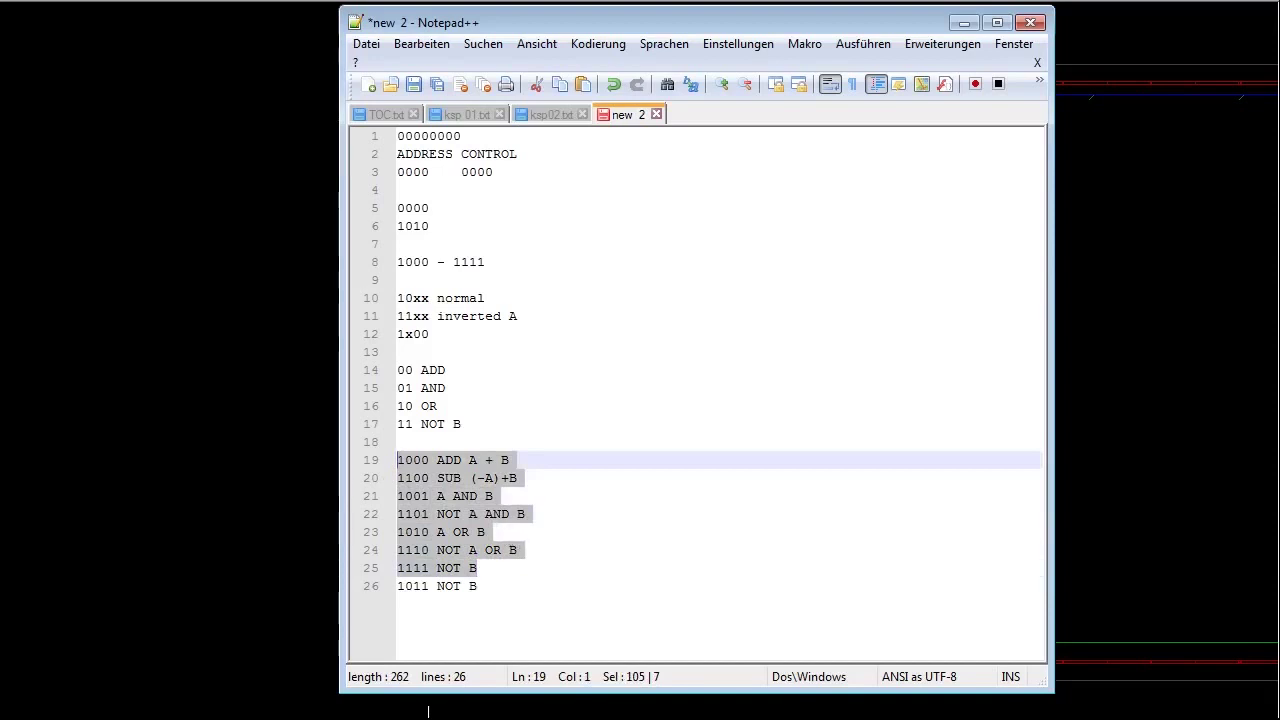
Step: Point out the 00 ADD, 01 AND, 11 NOT B and 11xx inverted A entries
{"action": "left_click", "coordinate": [420, 370]}
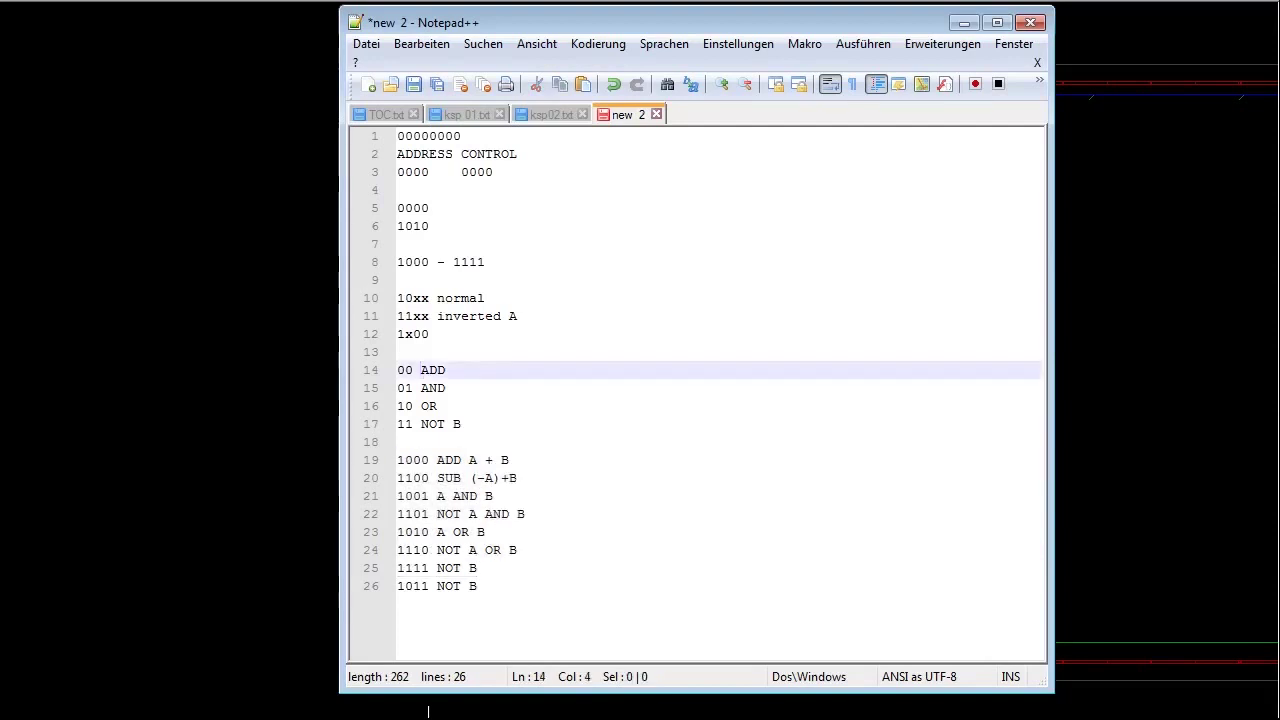
{"action": "left_click", "coordinate": [429, 388]}
{"action": "left_click", "coordinate": [437, 424]}
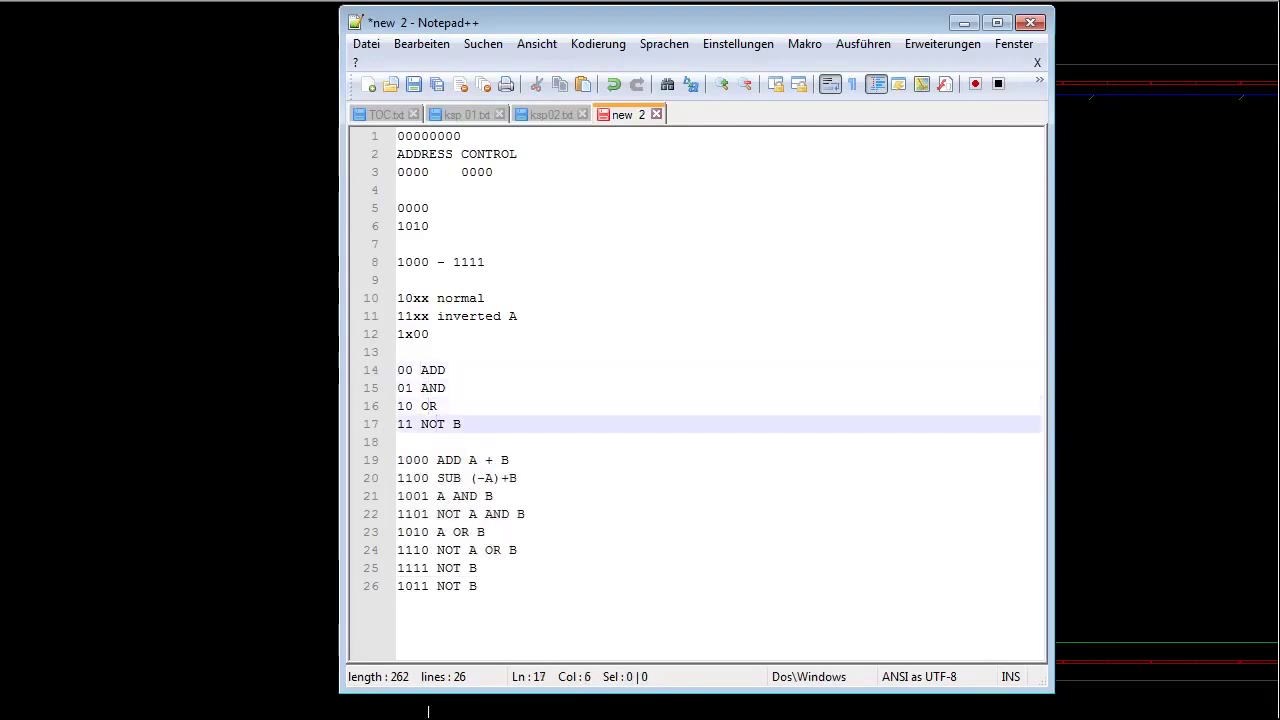
{"action": "left_click", "coordinate": [469, 316]}
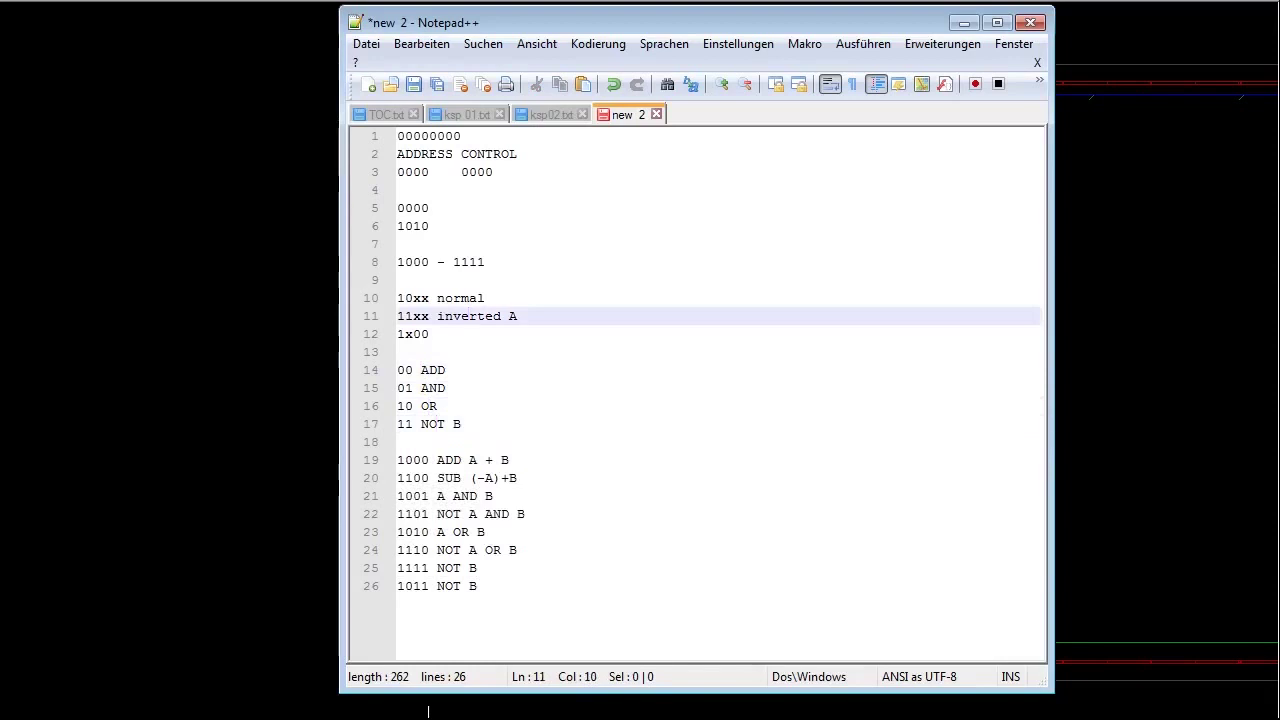
Step: Select and step through the 4-bit opcode lines 19–25, then return to the ALU schematic
{"action": "left_click_drag", "start_coordinate": [413, 460], "coordinate": [477, 568]}
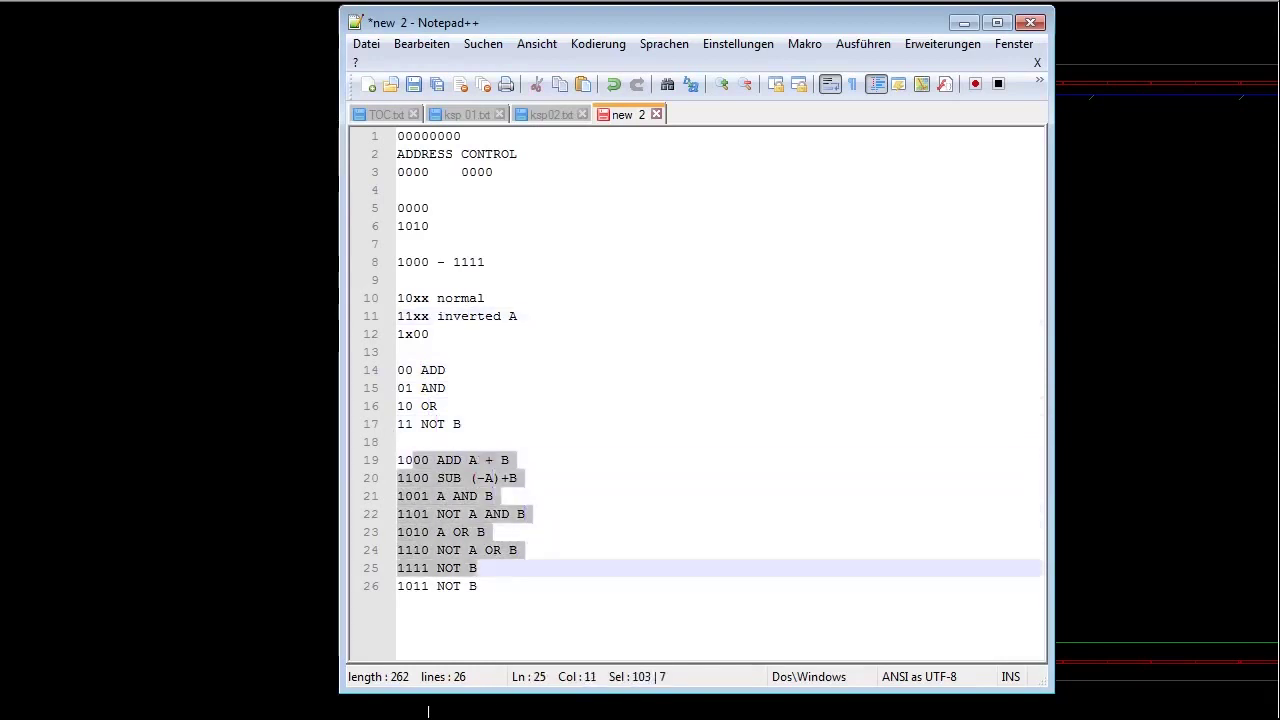
{"action": "left_click", "coordinate": [448, 477]}
{"action": "left_click", "coordinate": [441, 460]}
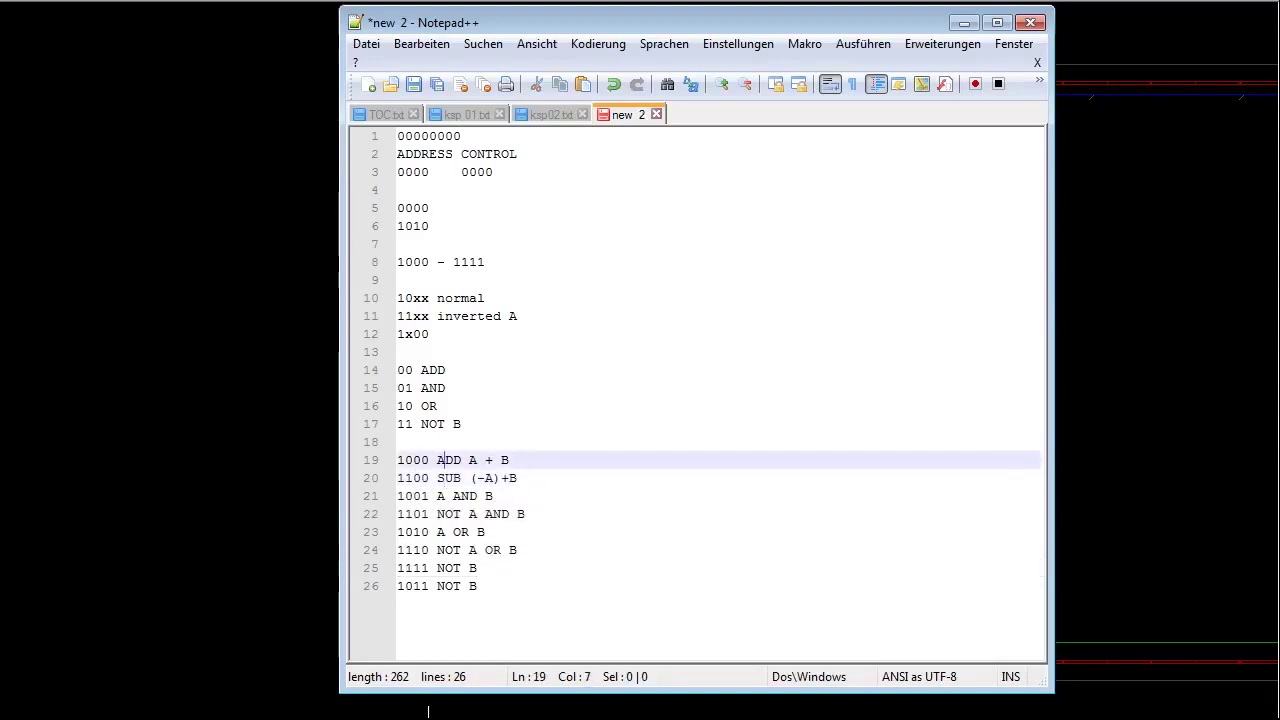
{"action": "key", "text": "Down"}
{"action": "key", "text": "Down"}
{"action": "key", "text": "Right"}
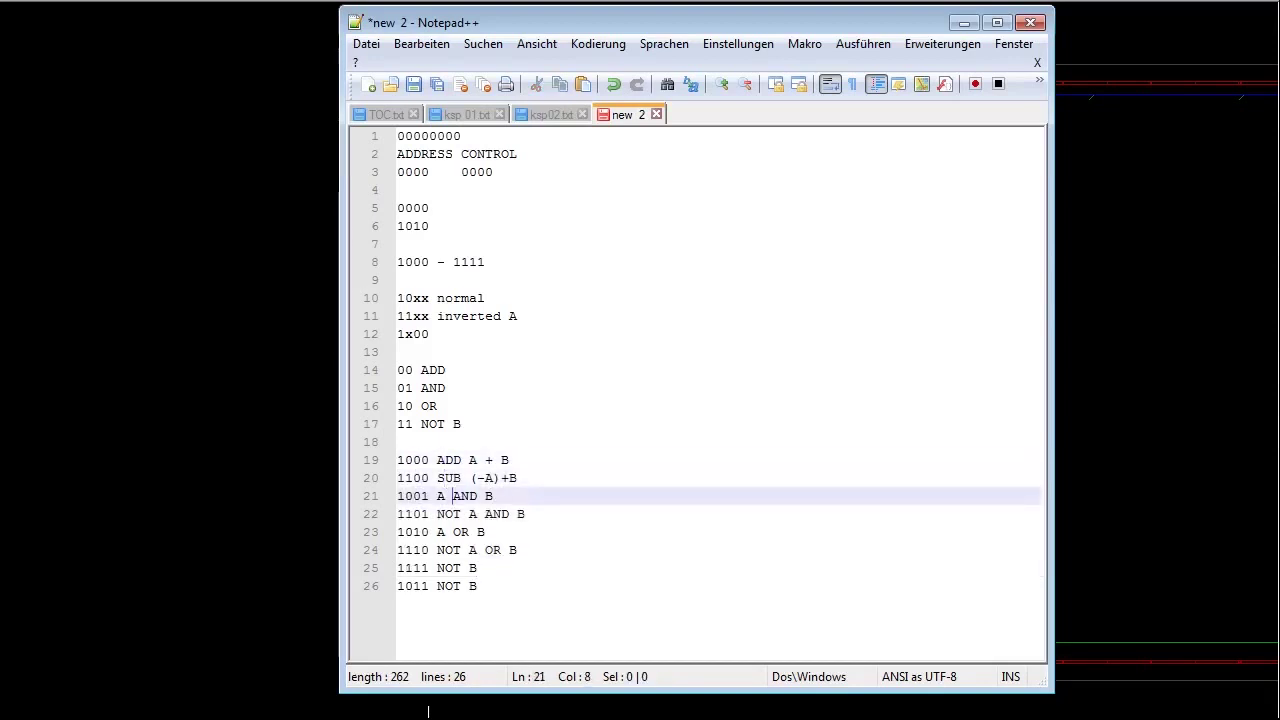
{"action": "key", "text": "alt+Tab"}
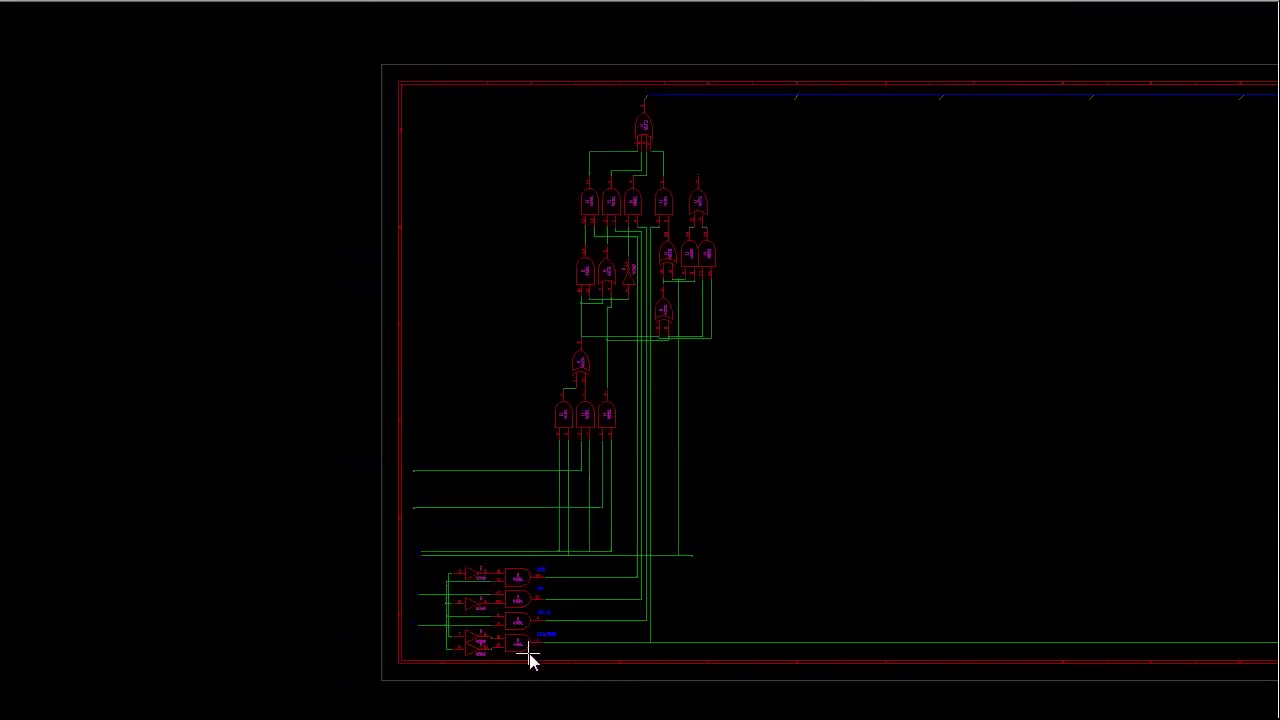
Step: Zoom into the 4049/4081 decoder gates, then bring the opcode notes back to the front
{"action": "scroll", "coordinate": [530, 660], "scroll_direction": "up", "scroll_amount": 3}
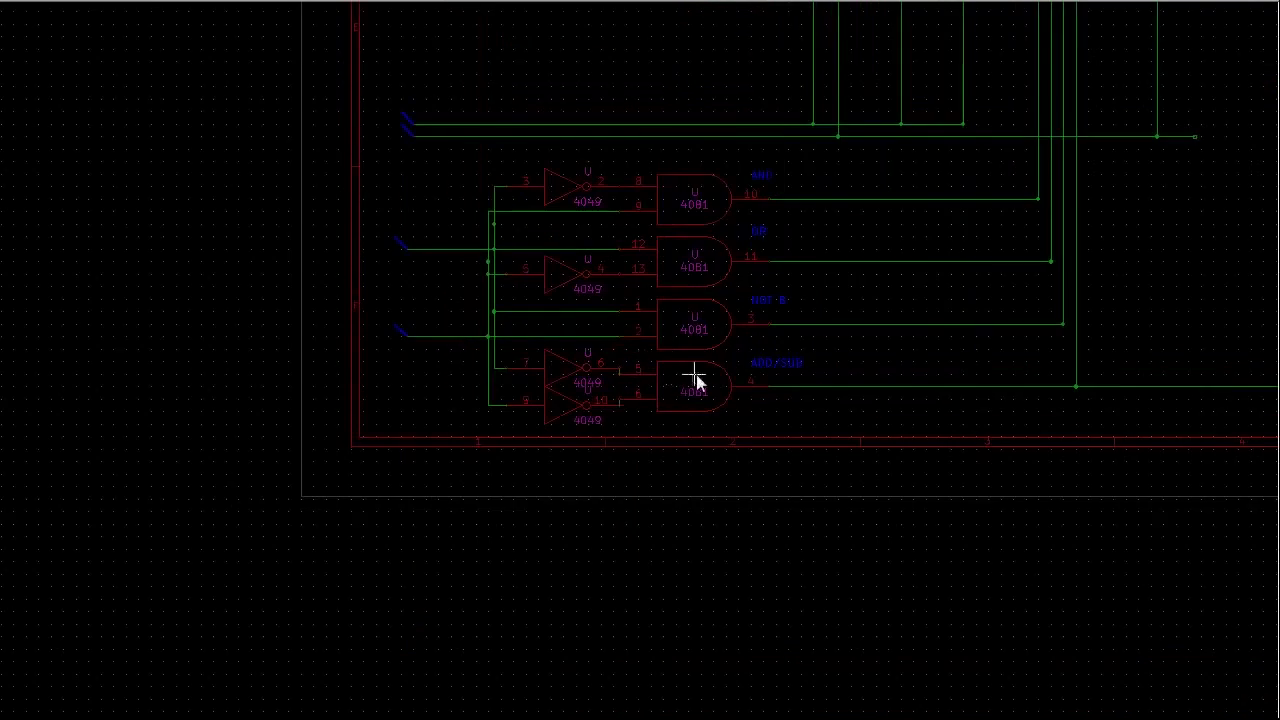
{"action": "scroll", "coordinate": [695, 378], "scroll_direction": "up", "scroll_amount": 3}
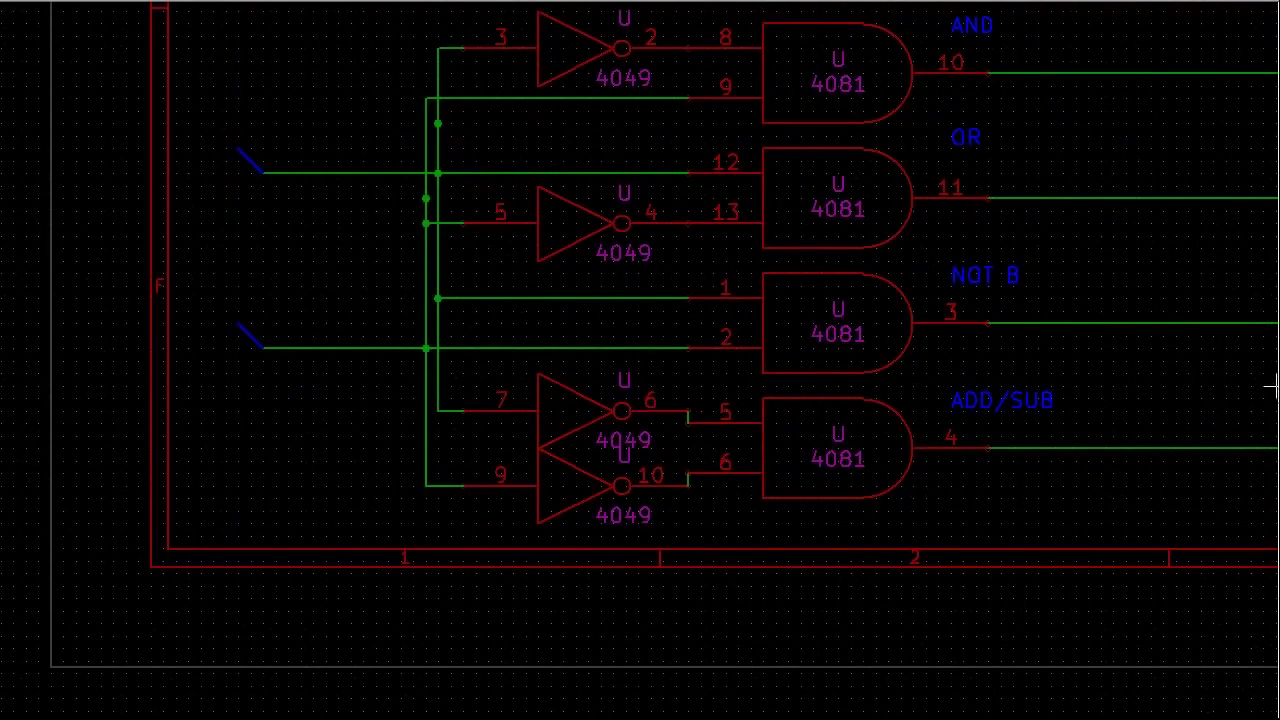
{"action": "scroll", "coordinate": [1272, 112], "scroll_direction": "up", "scroll_amount": 2}
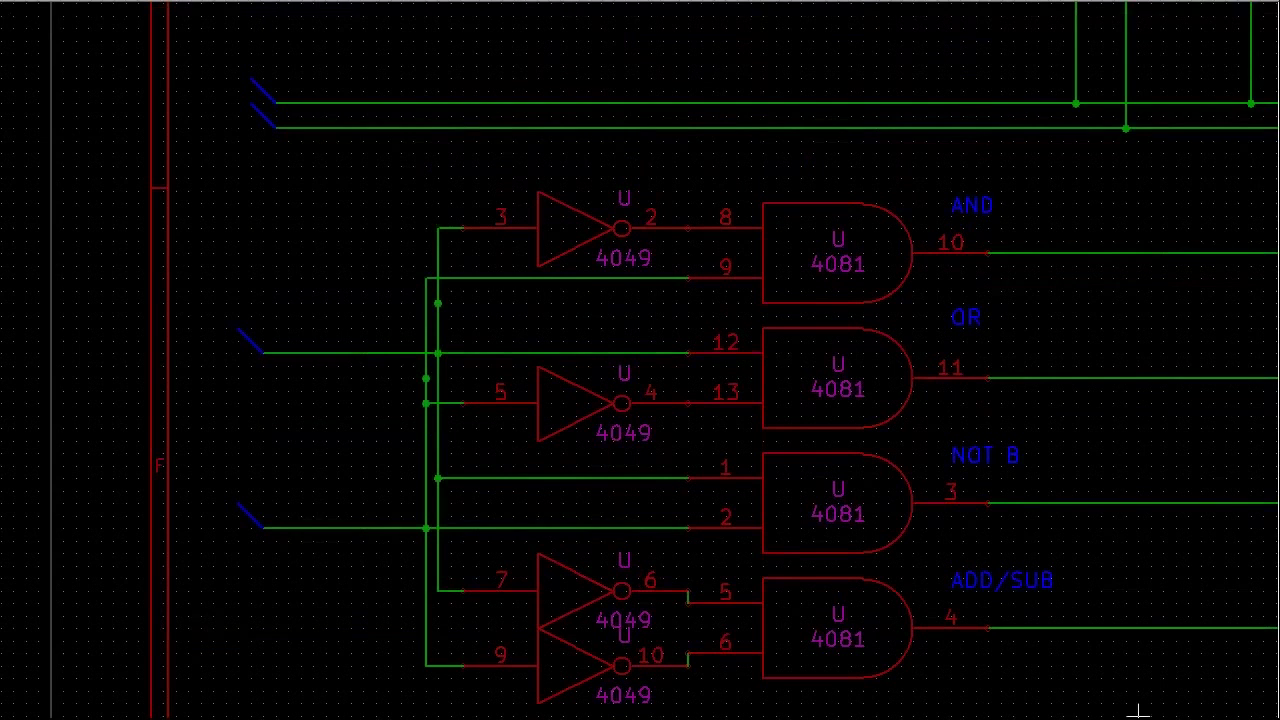
{"action": "key", "text": "alt+Tab"}
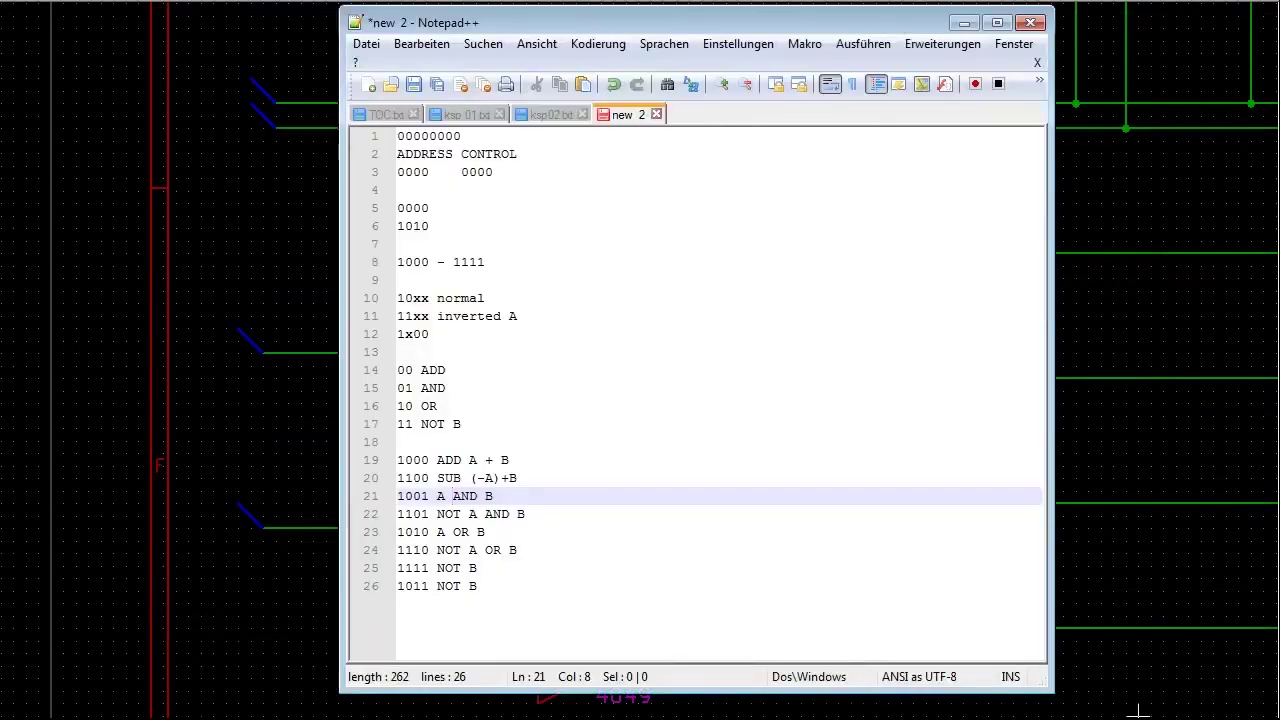
Step: Highlight opcode 1001 and its operation A AND B on line 21 of the notes
{"action": "left_click_drag", "start_coordinate": [429, 496], "coordinate": [392, 500]}
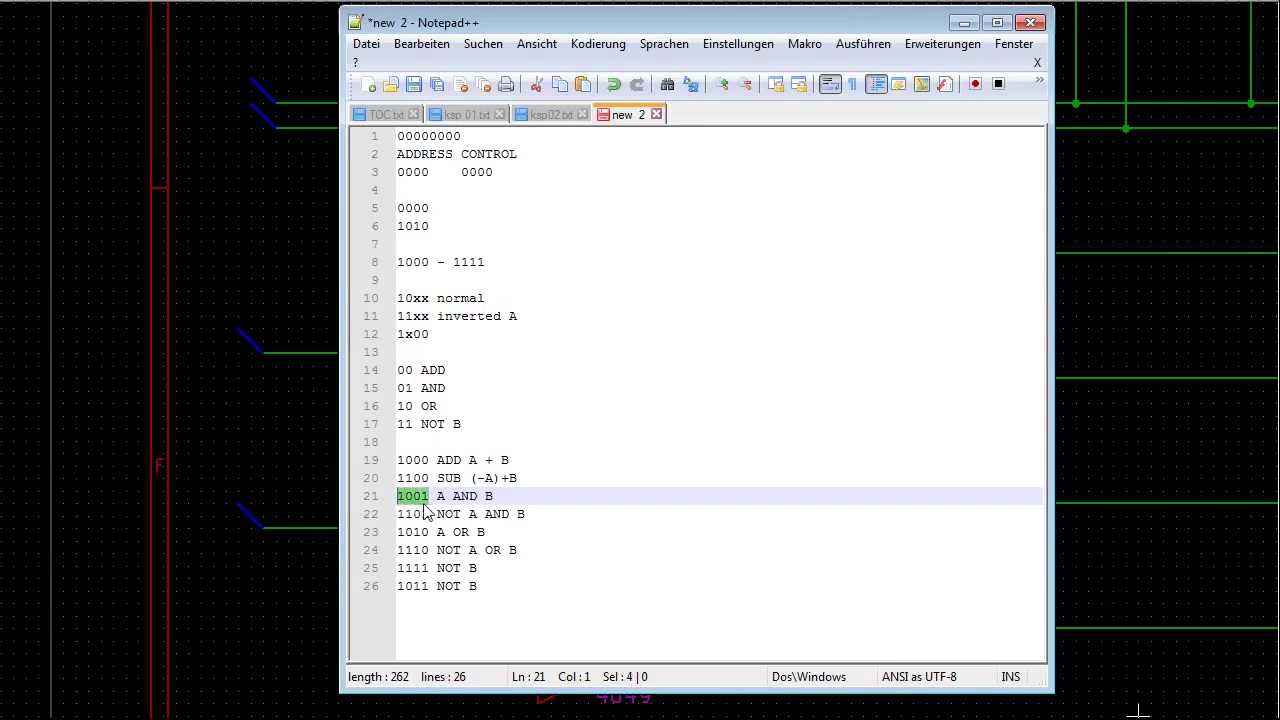
{"action": "left_click_drag", "start_coordinate": [494, 496], "coordinate": [437, 496]}
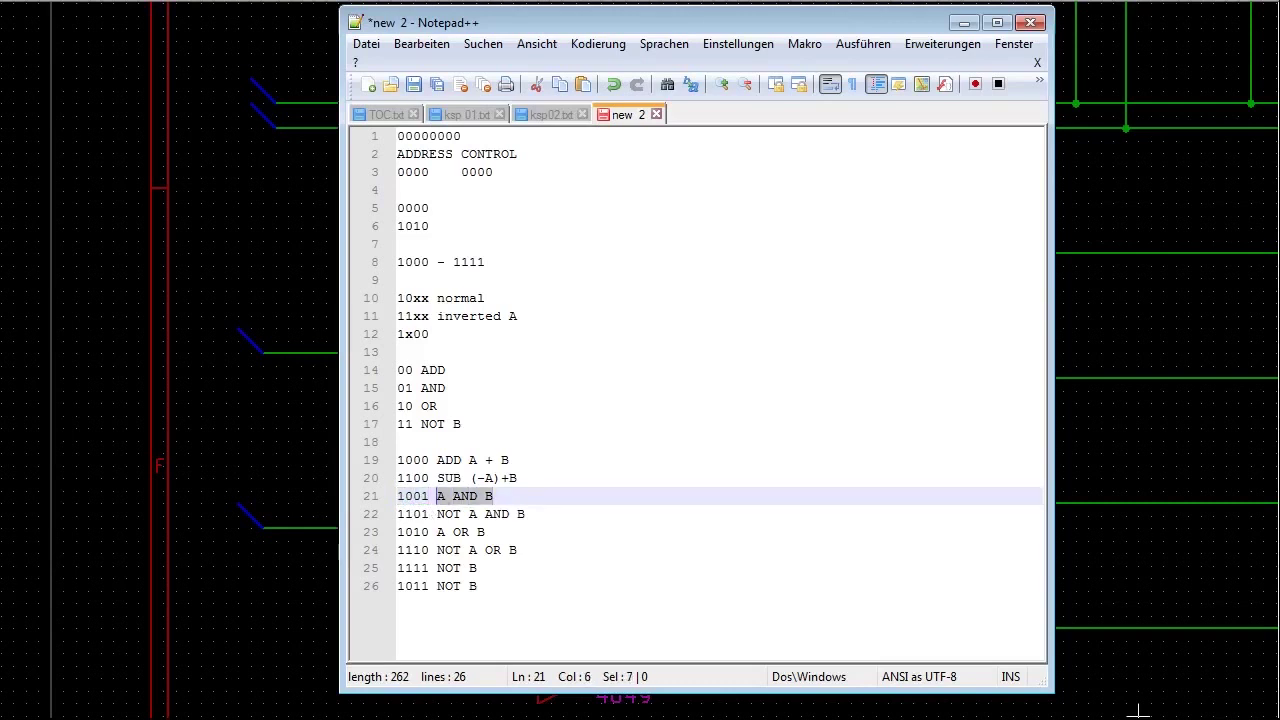
{"action": "left_click", "coordinate": [1138, 710]}
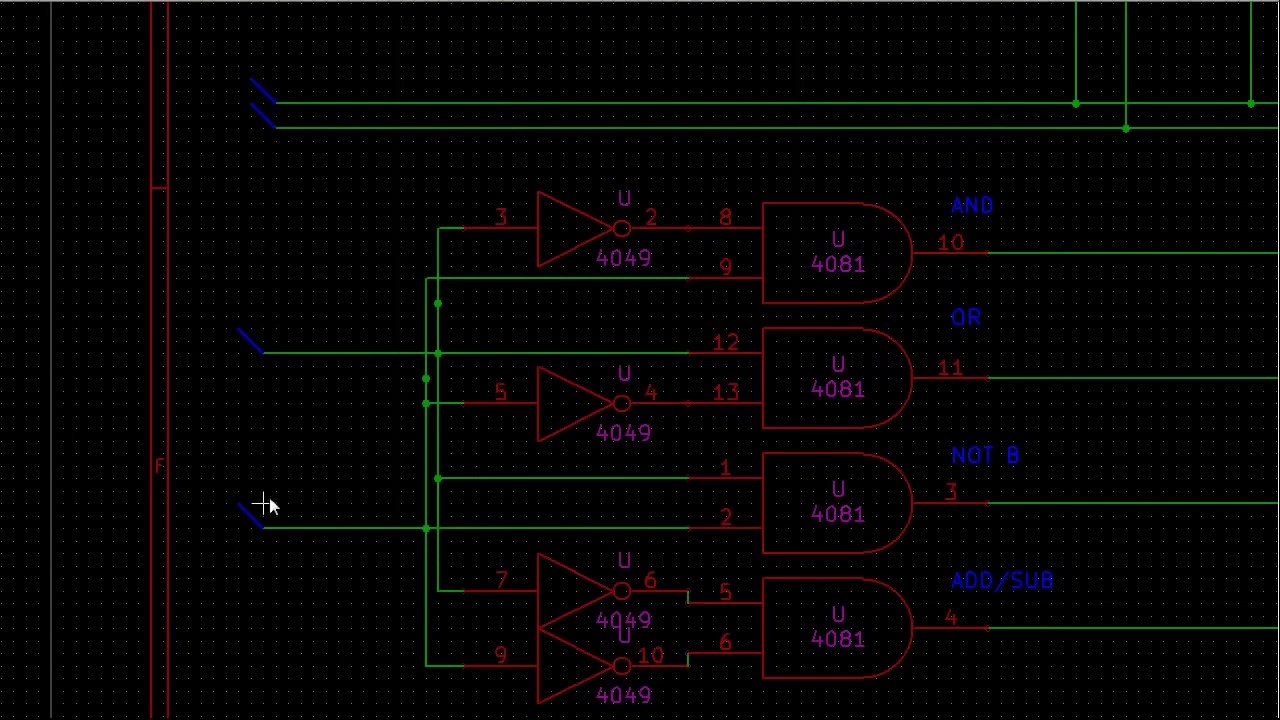
{"action": "left_click", "coordinate": [326, 711]}
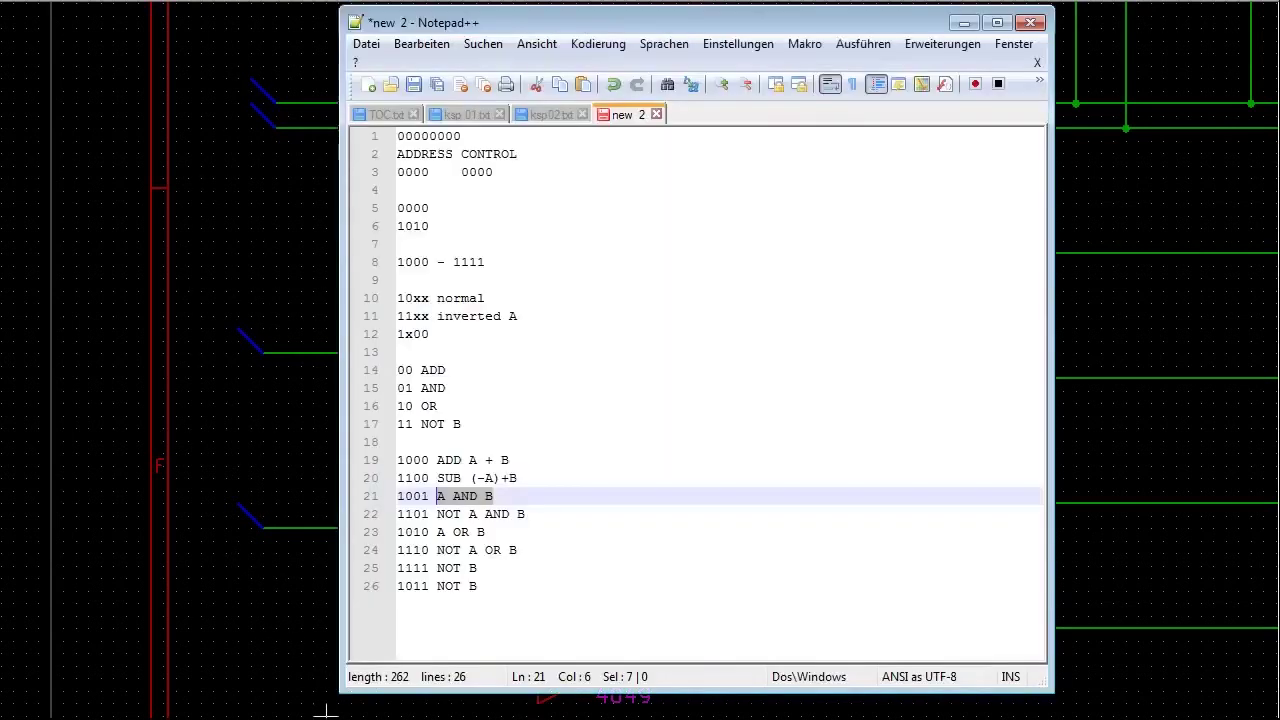
Step: Move the Notepad++ notes window over the schematic, then minimize it
{"action": "left_click_drag", "start_coordinate": [514, 34], "coordinate": [788, 47]}
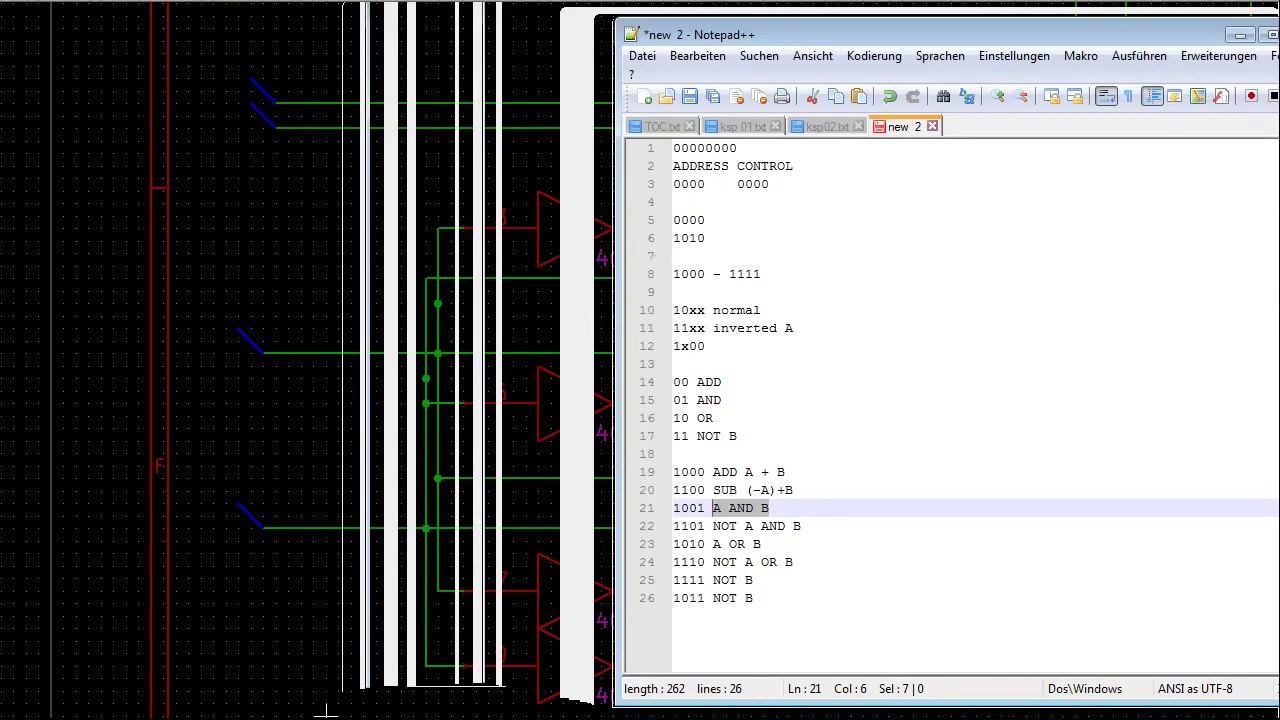
{"action": "left_click_drag", "start_coordinate": [742, 42], "coordinate": [592, 60]}
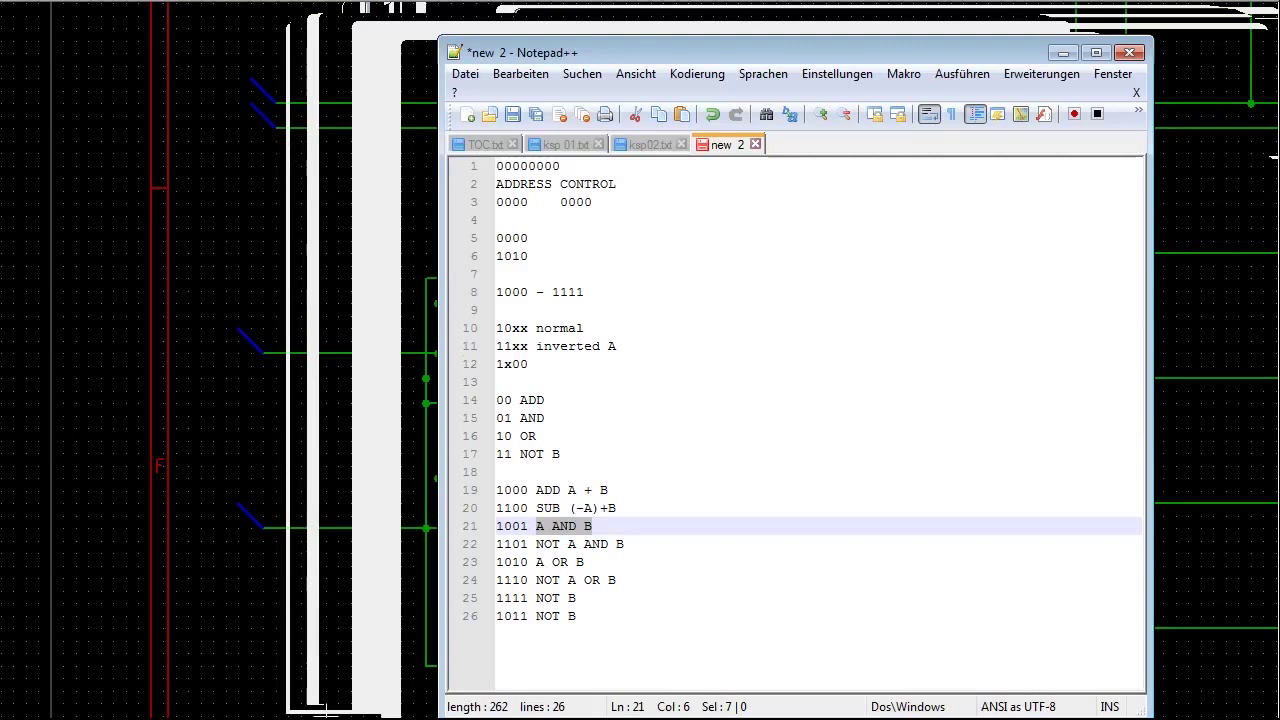
{"action": "left_click", "coordinate": [504, 292]}
{"action": "key", "text": "shift+Right"}
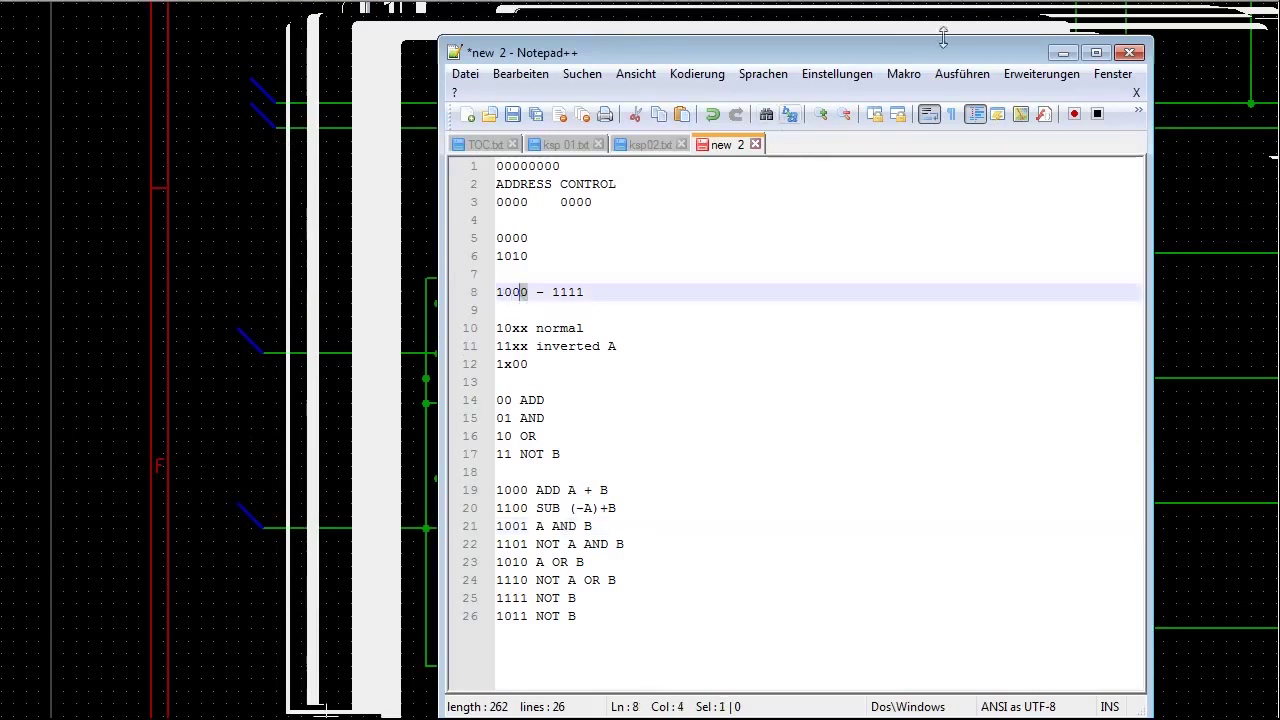
{"action": "left_click", "coordinate": [1063, 52]}
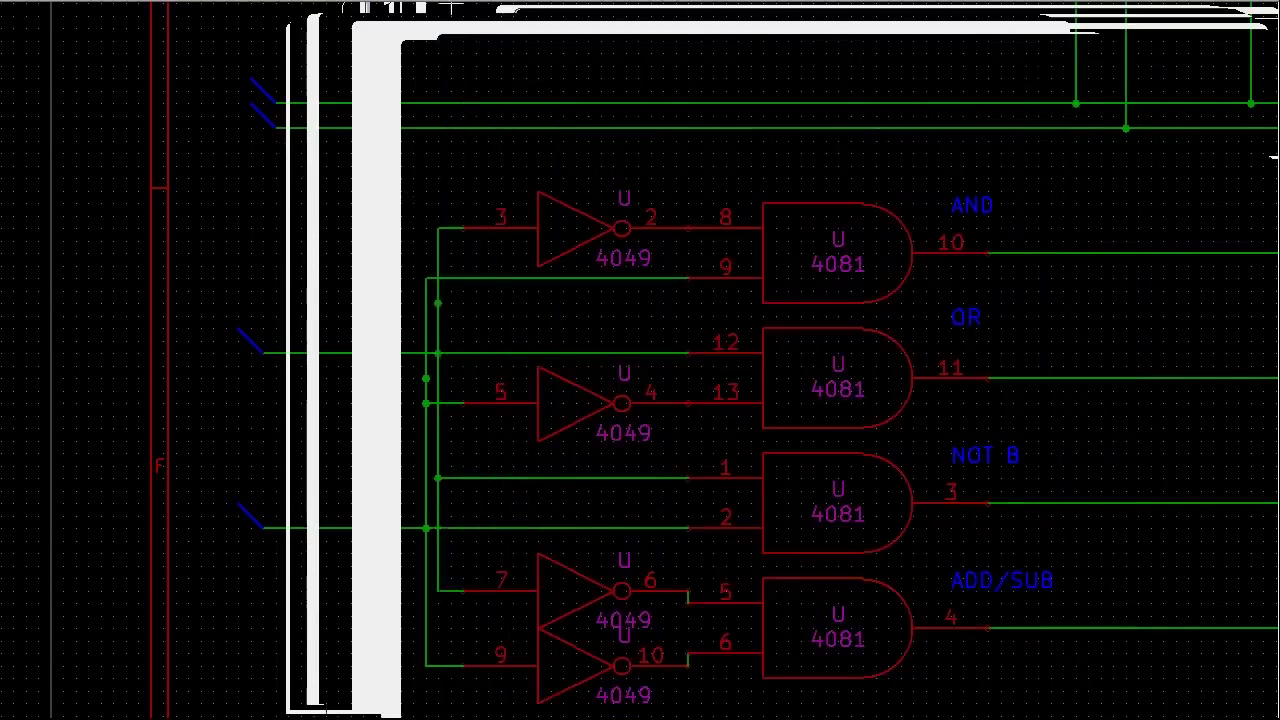
{"action": "scroll", "coordinate": [634, 371], "scroll_direction": "down", "scroll_amount": 1}
{"action": "scroll", "coordinate": [634, 371], "scroll_direction": "up", "scroll_amount": 1}
{"action": "scroll", "coordinate": [575, 360], "scroll_direction": "down", "scroll_amount": 1}
{"action": "scroll", "coordinate": [634, 363], "scroll_direction": "up", "scroll_amount": 1}
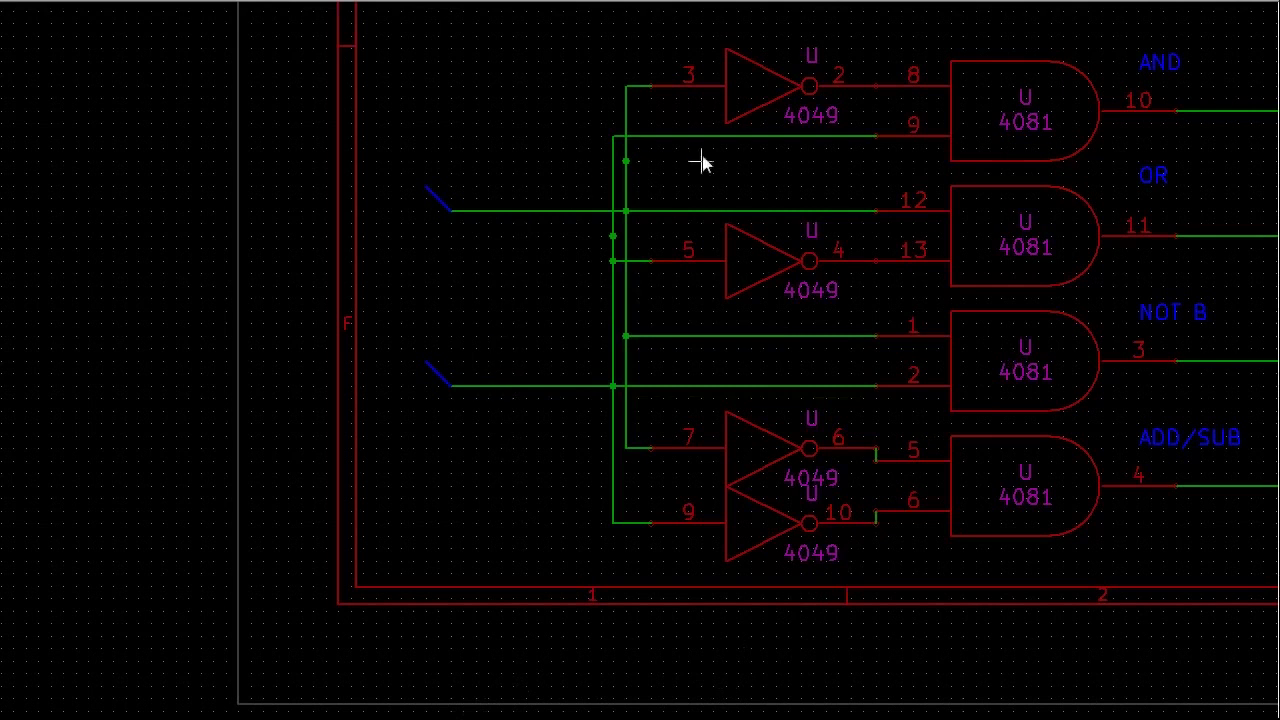
{"action": "scroll", "coordinate": [1275, 360], "scroll_direction": "up", "scroll_amount": 3}
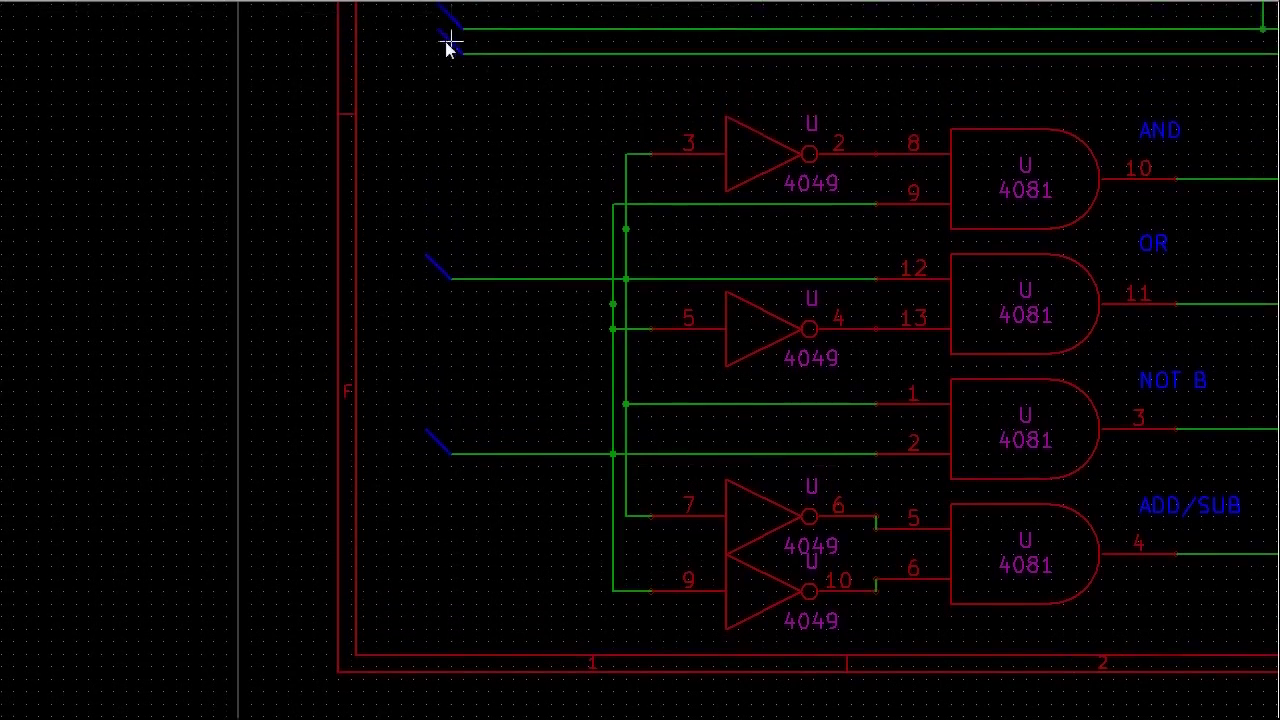
{"action": "left_click", "coordinate": [551, 711]}
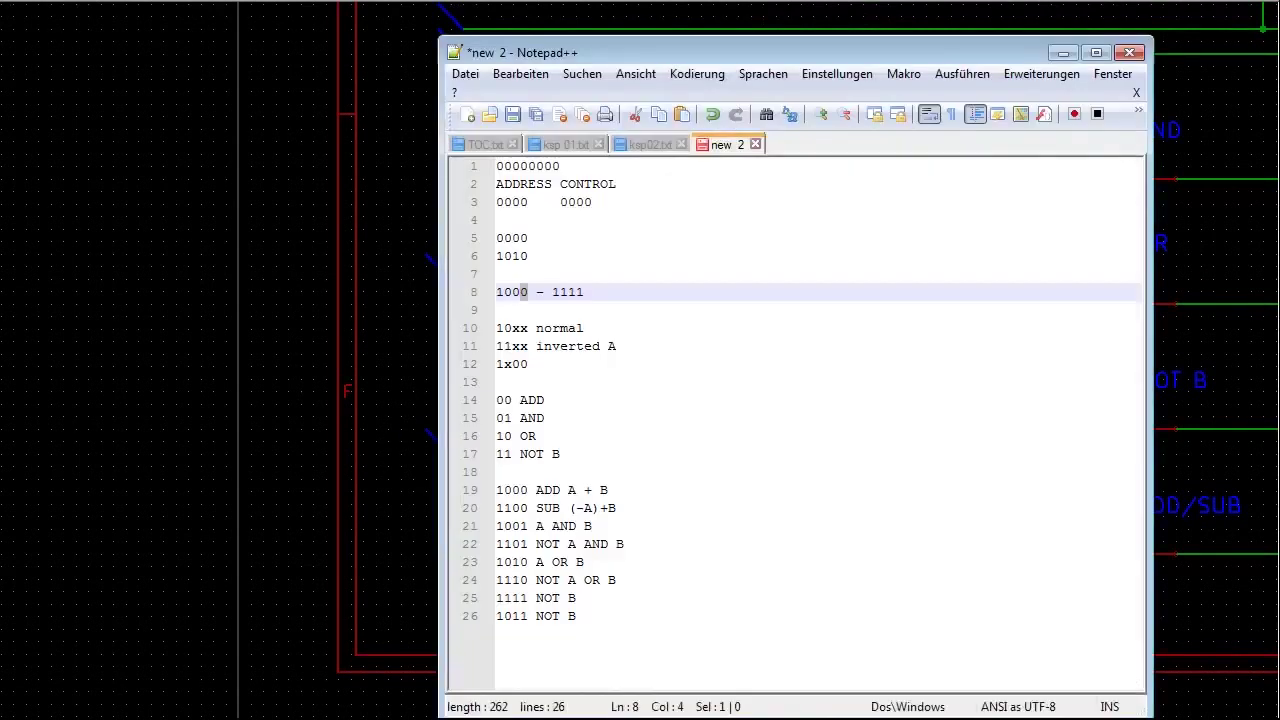
{"action": "left_click_drag", "start_coordinate": [497, 400], "coordinate": [560, 454]}
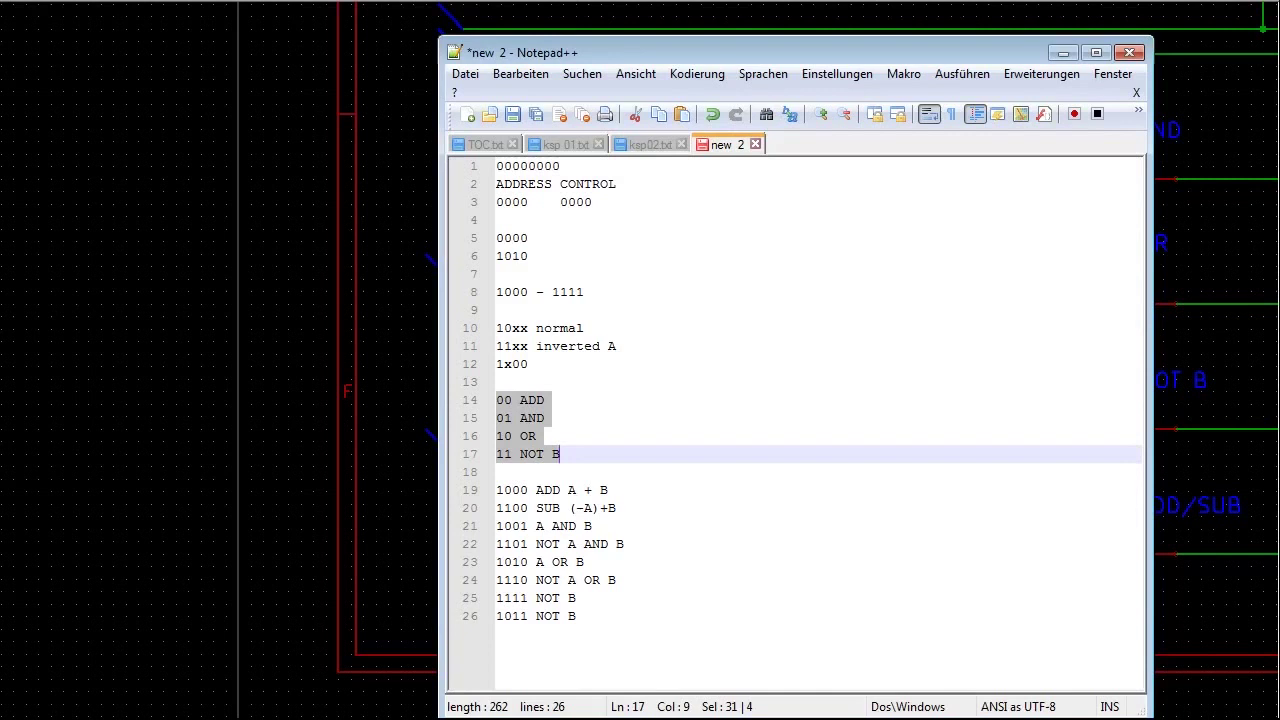
{"action": "left_click", "coordinate": [1062, 53]}
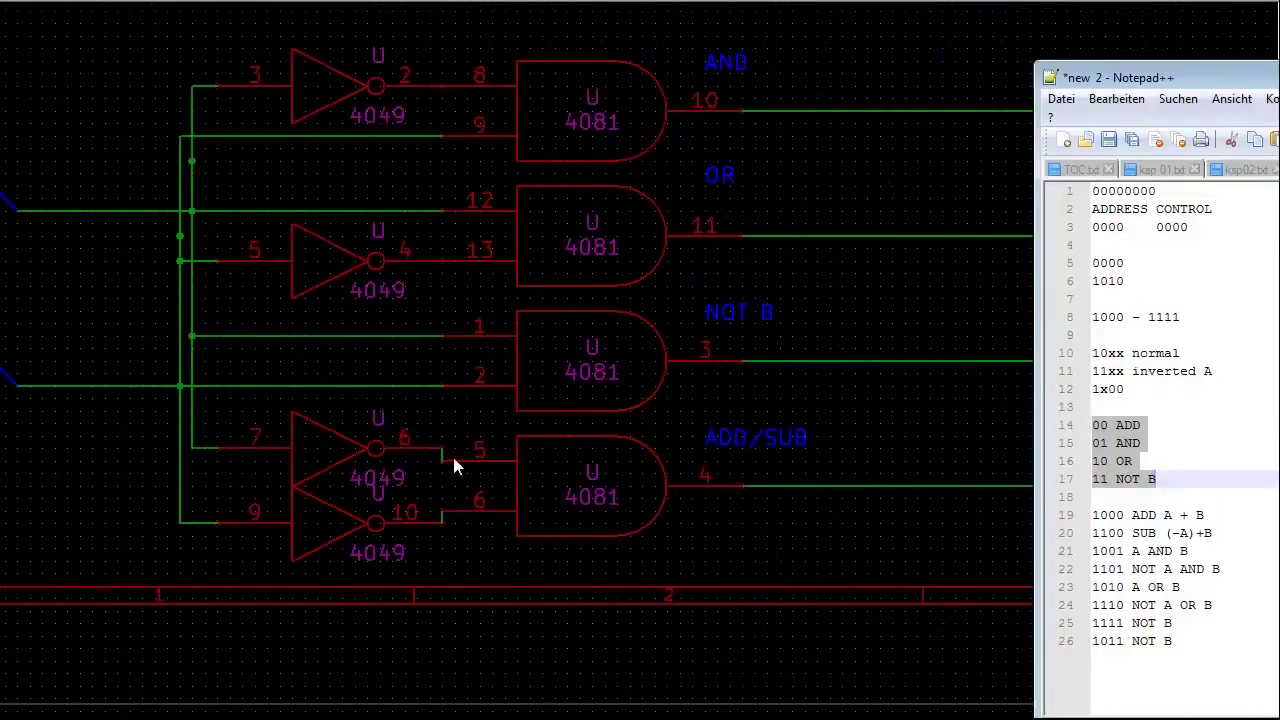
Step: Point out the 01 AND code line in the operation-code notes
{"action": "left_click", "coordinate": [1116, 443]}
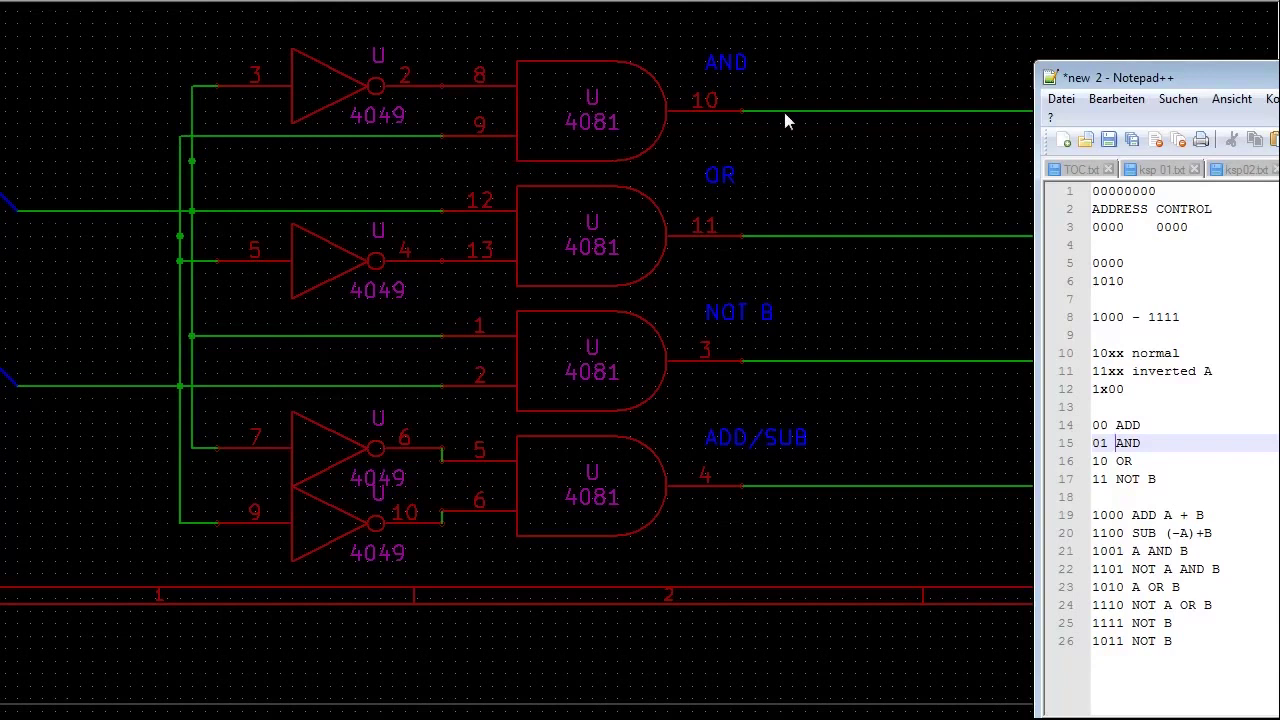
{"action": "left_click", "coordinate": [1099, 461]}
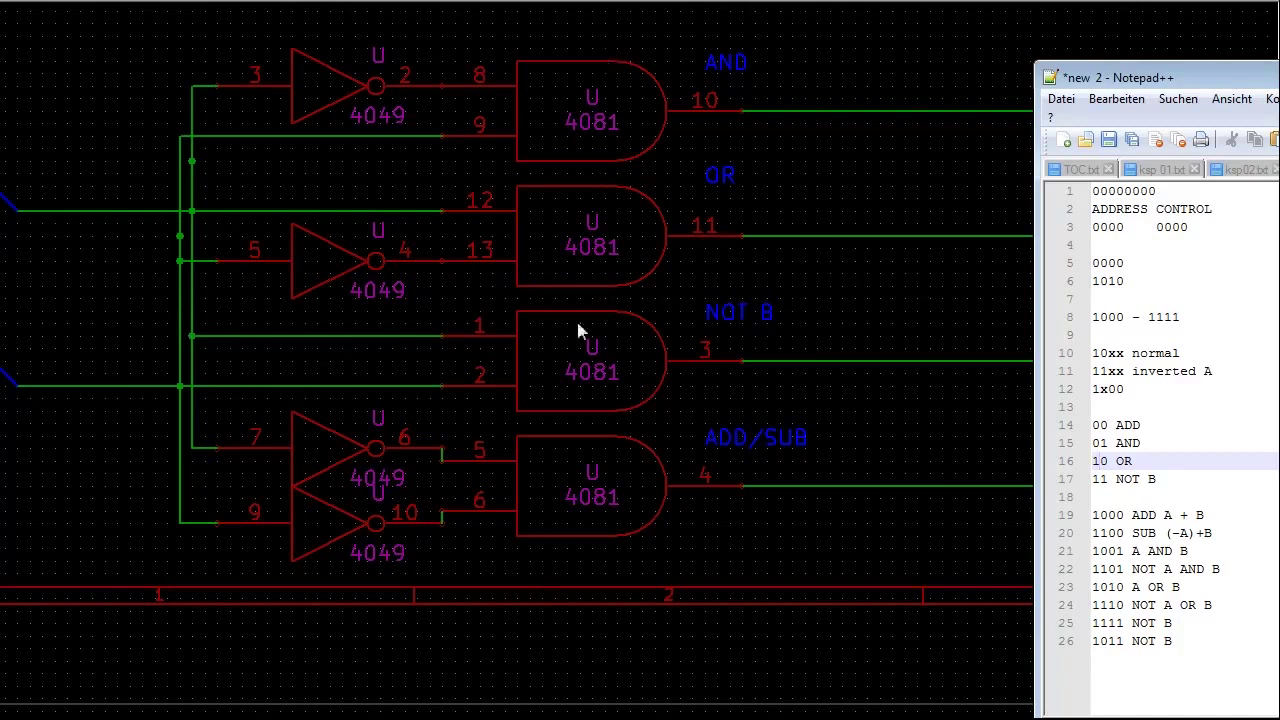
{"action": "key", "text": "Down"}
{"action": "key", "text": "End"}
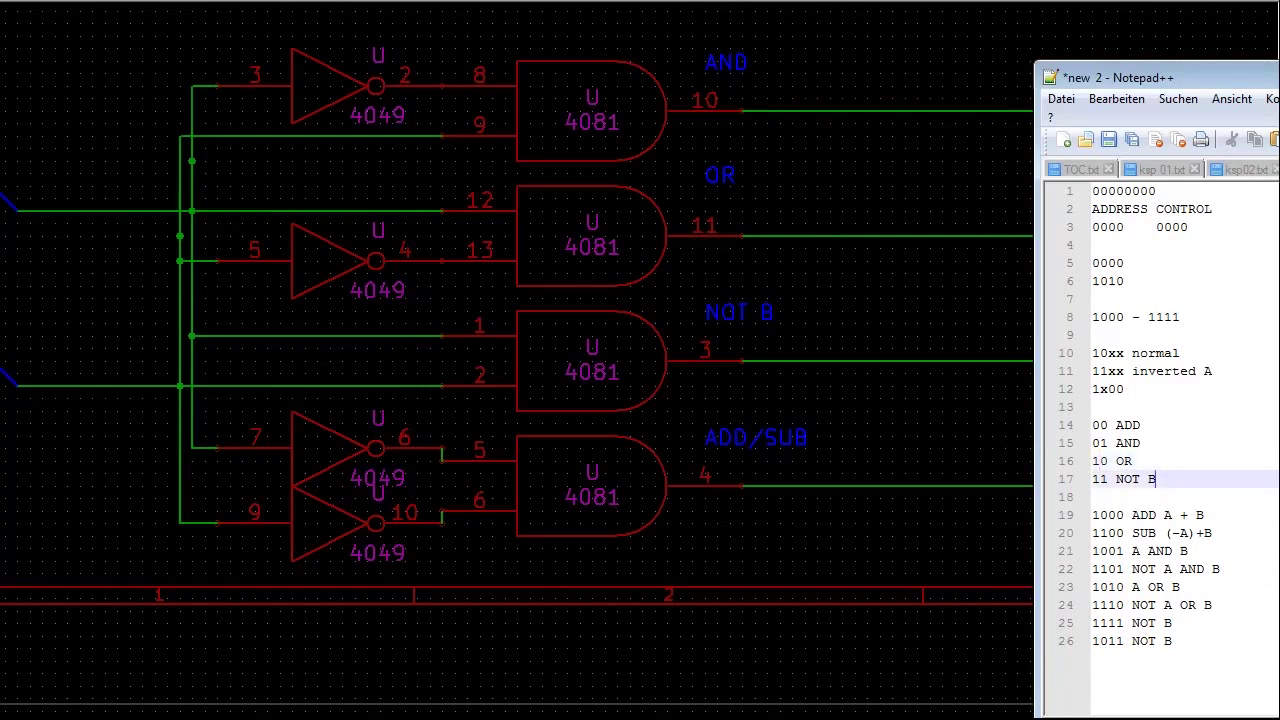
{"action": "key", "text": "shift+Up"}
{"action": "key", "text": "shift+Up"}
{"action": "key", "text": "shift+Up"}
{"action": "key", "text": "shift+Home"}
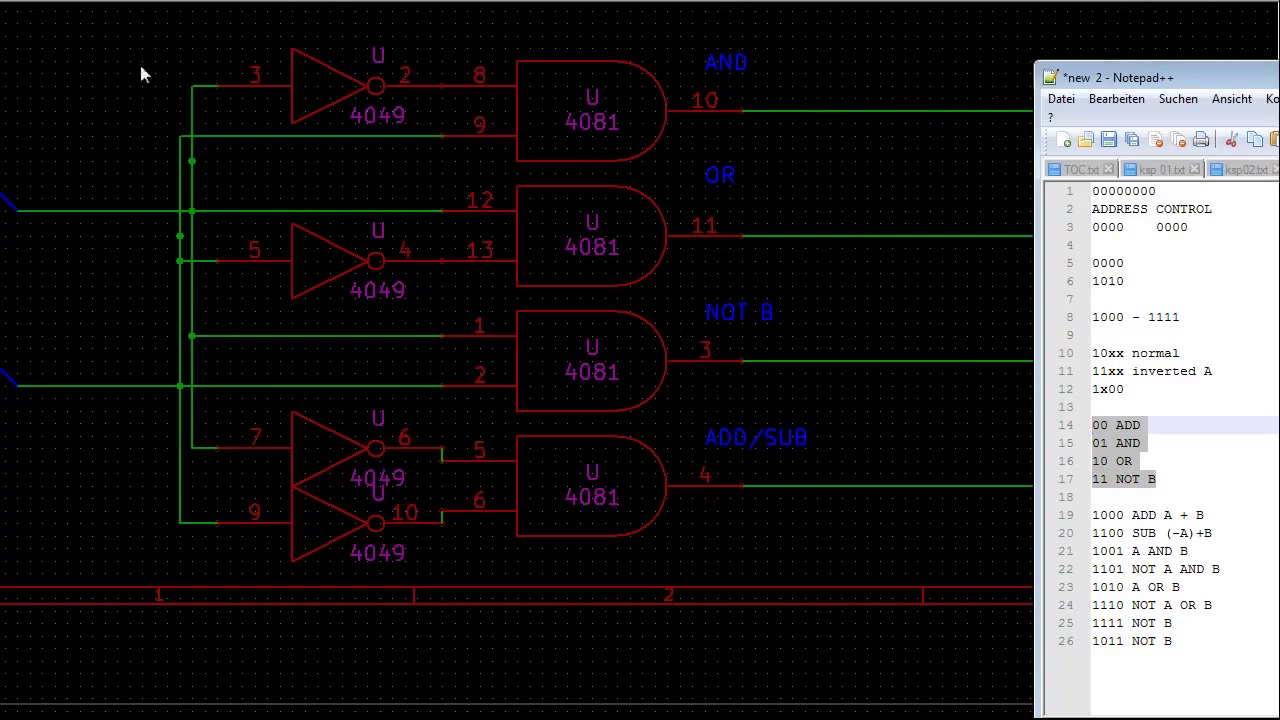
{"action": "left_click", "coordinate": [843, 71]}
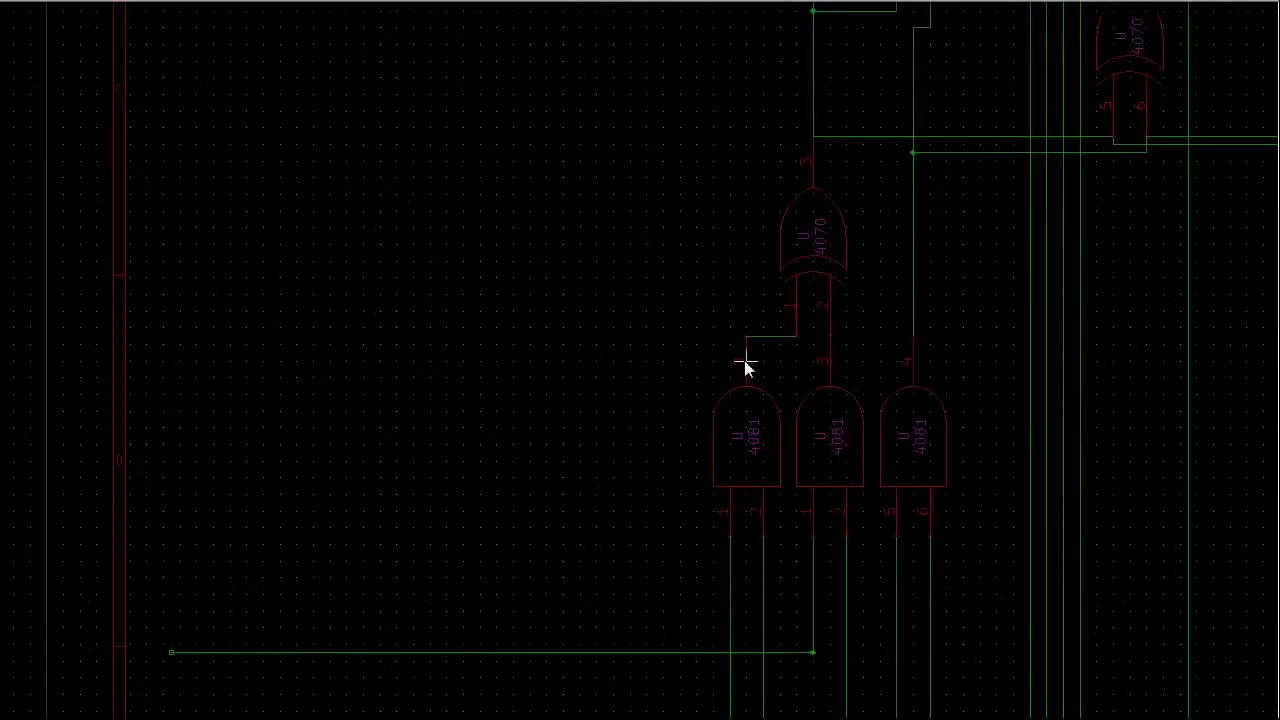
Step: Zoom the schematic to the three 4081 AND gates feeding the 4070 XOR gate
{"action": "left_click", "coordinate": [1278, 383]}
{"action": "left_click", "coordinate": [1266, 403]}
{"action": "scroll", "coordinate": [1266, 403], "scroll_direction": "down", "scroll_amount": 1}
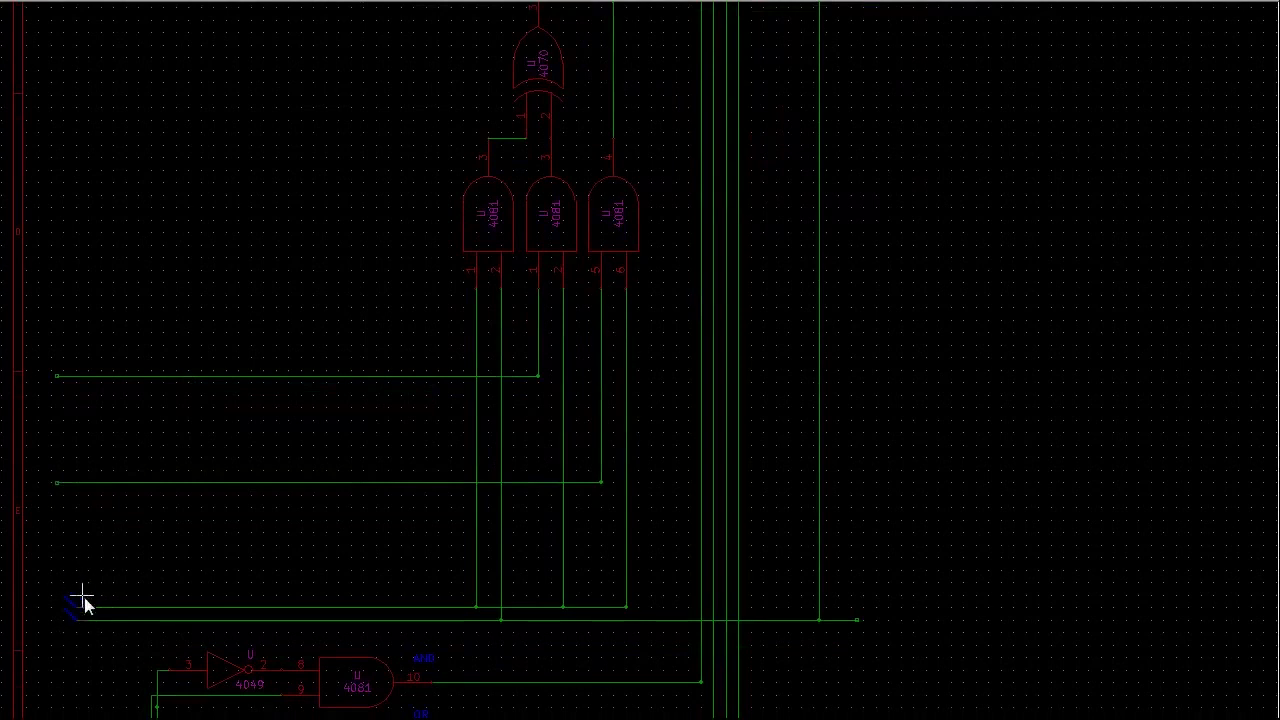
{"action": "scroll", "coordinate": [137, 371], "scroll_direction": "down", "scroll_amount": 1}
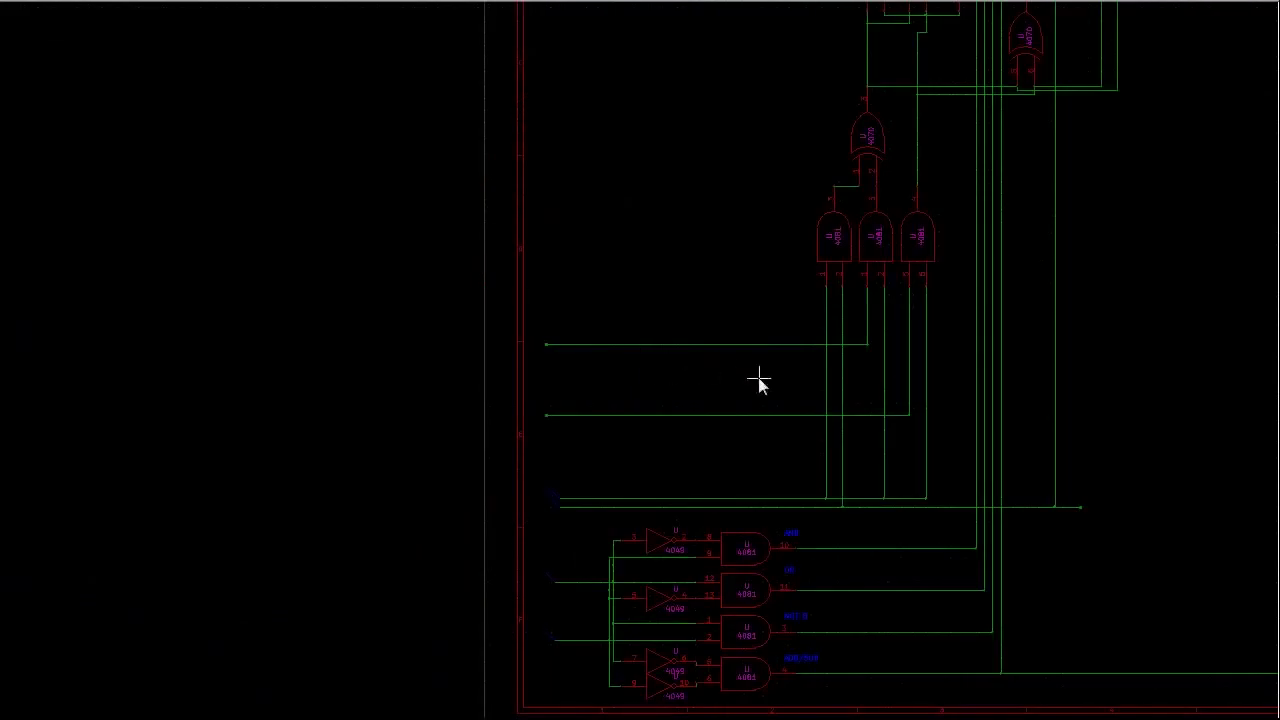
{"action": "scroll", "coordinate": [760, 380], "scroll_direction": "up", "scroll_amount": 1}
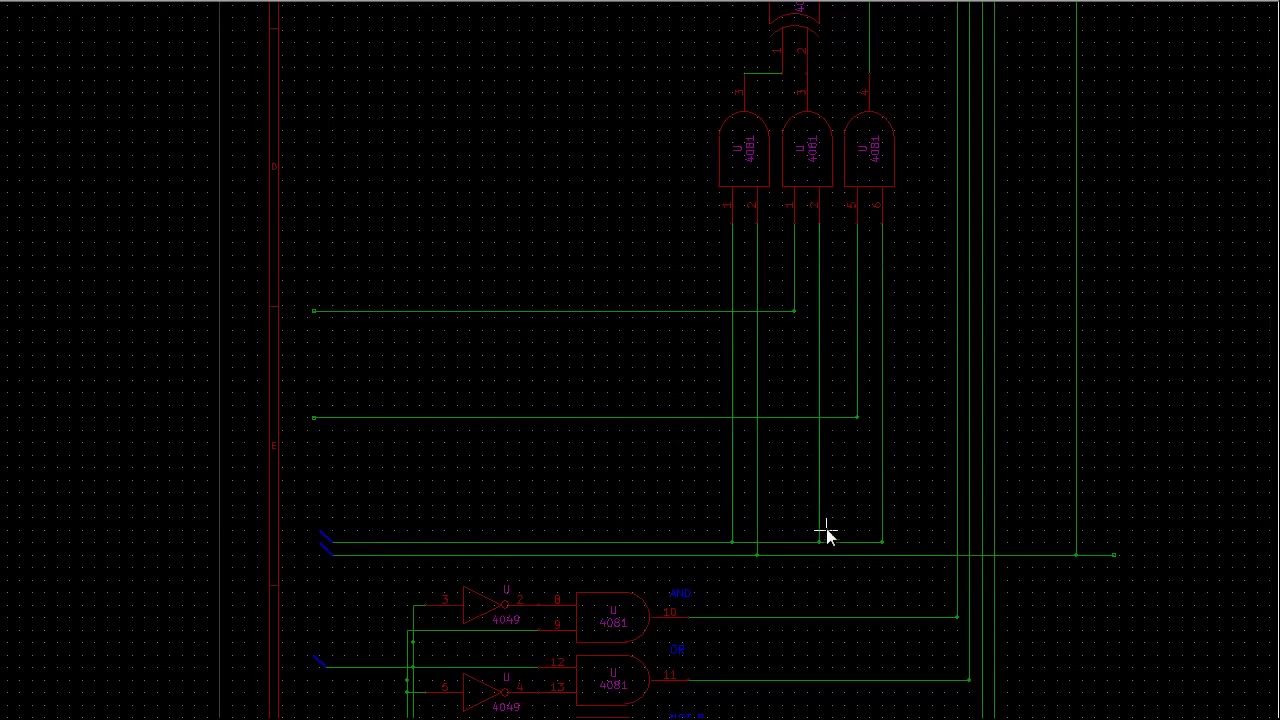
Step: Point out the 1000–1111 range line in the notes, then return to the schematic
{"action": "left_click", "coordinate": [1276, 517]}
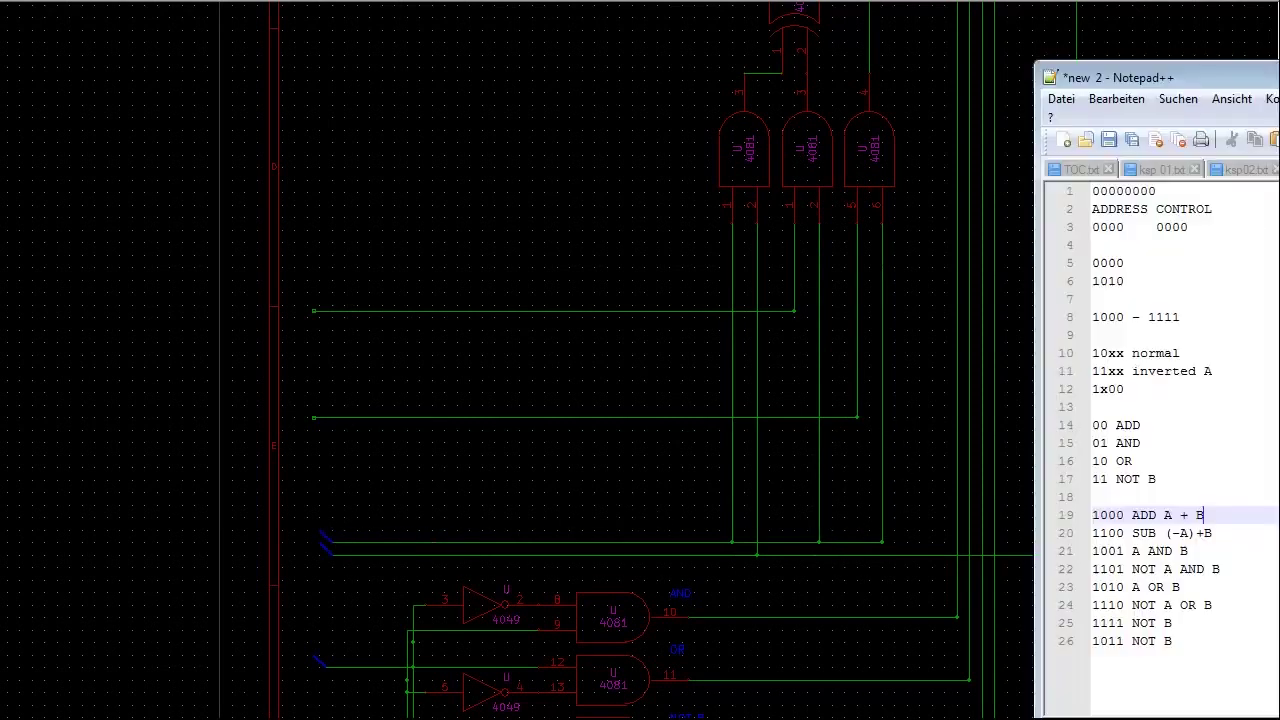
{"action": "left_click", "coordinate": [1093, 317]}
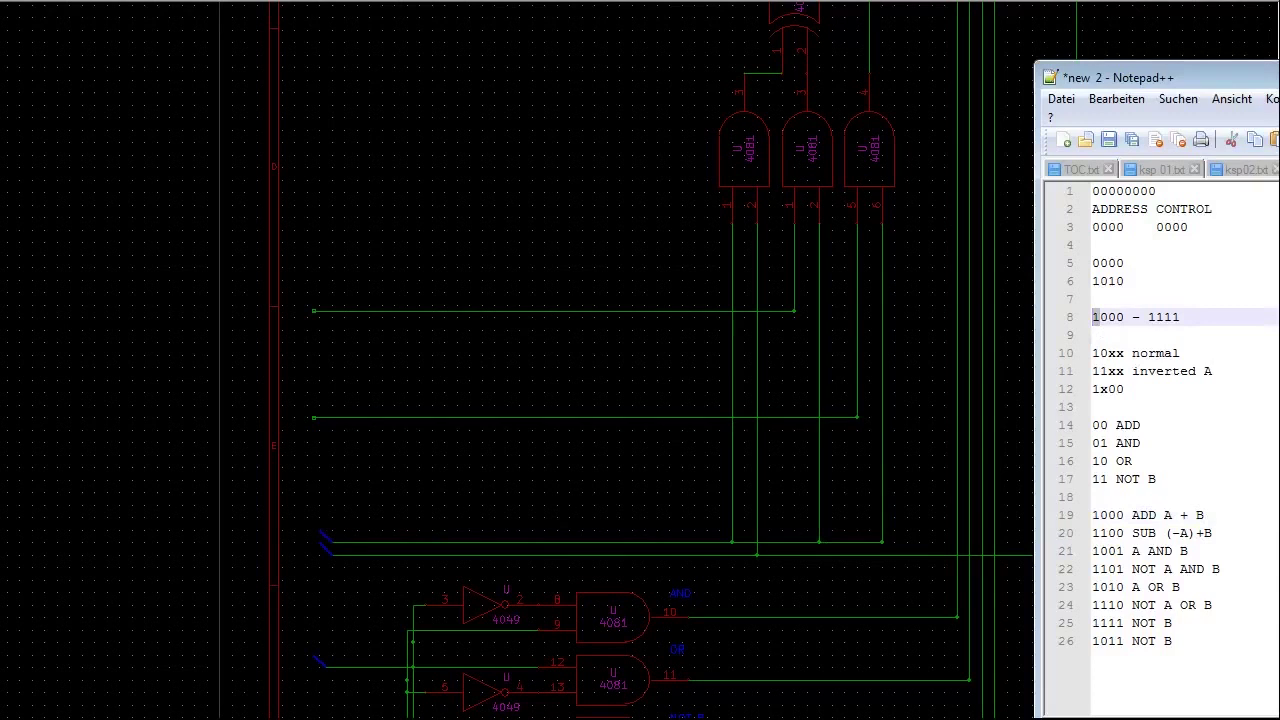
{"action": "left_click", "coordinate": [833, 153]}
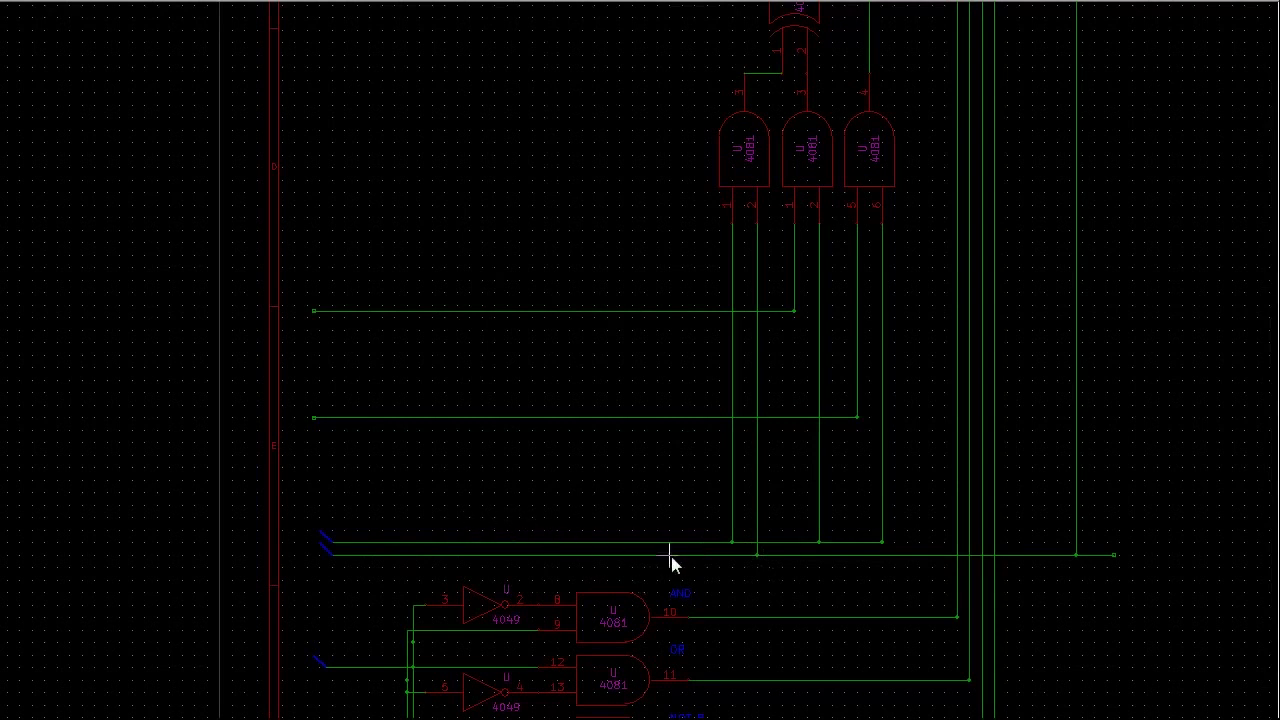
{"action": "scroll", "coordinate": [1270, 463], "scroll_direction": "up", "scroll_amount": 2}
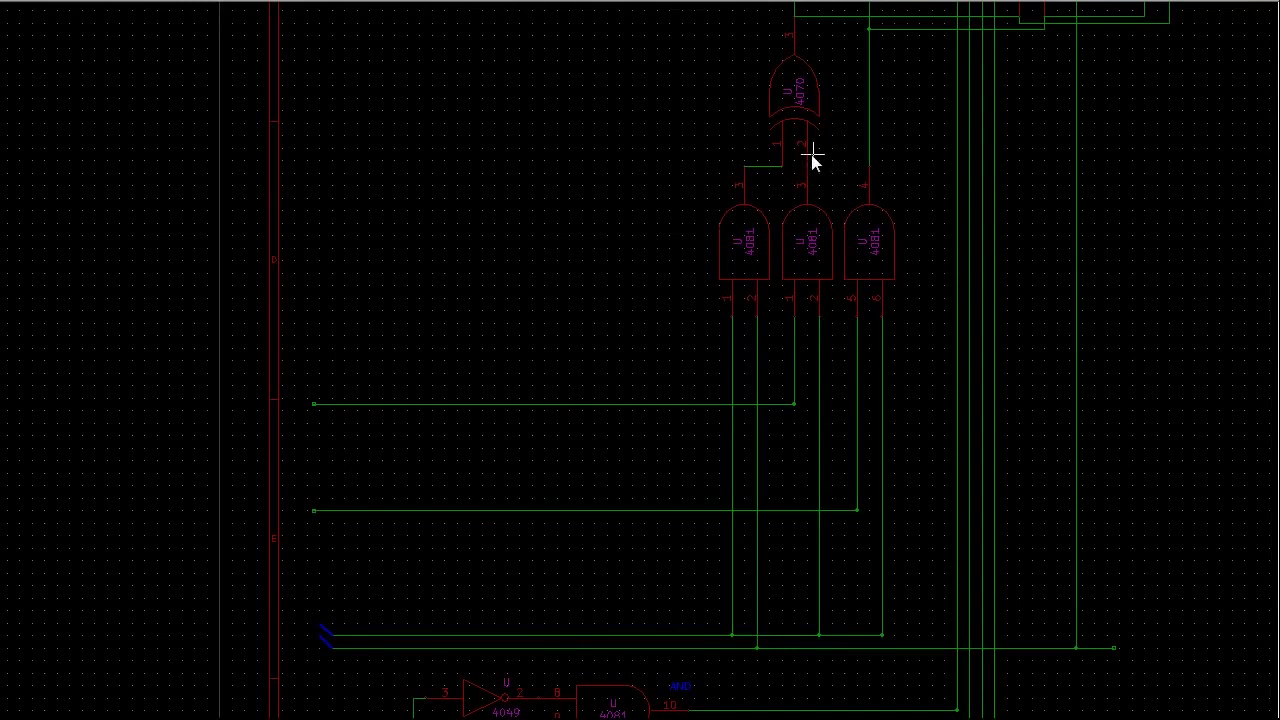
Step: Wire XOR input pin 1 to the output of the leftmost 4081 AND gate
{"action": "left_click", "coordinate": [745, 181]}
{"action": "left_click", "coordinate": [745, 178]}
{"action": "scroll", "coordinate": [395, 548], "scroll_direction": "down", "scroll_amount": 3}
Step: Zoom in on the 4072 OR gate cluster, then zoom out to the whole 1-bit slice
{"action": "scroll", "coordinate": [614, 393], "scroll_direction": "down", "scroll_amount": 1}
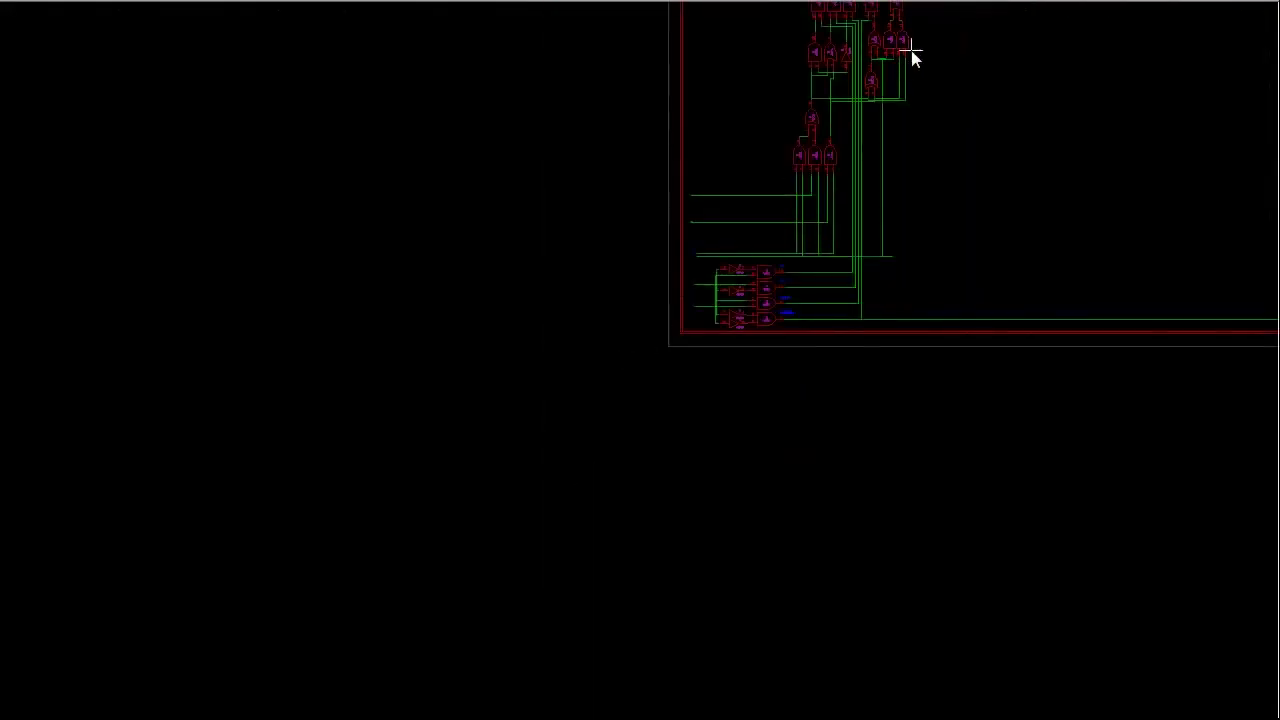
{"action": "scroll", "coordinate": [914, 54], "scroll_direction": "up", "scroll_amount": 1}
{"action": "scroll", "coordinate": [581, 333], "scroll_direction": "up", "scroll_amount": 2}
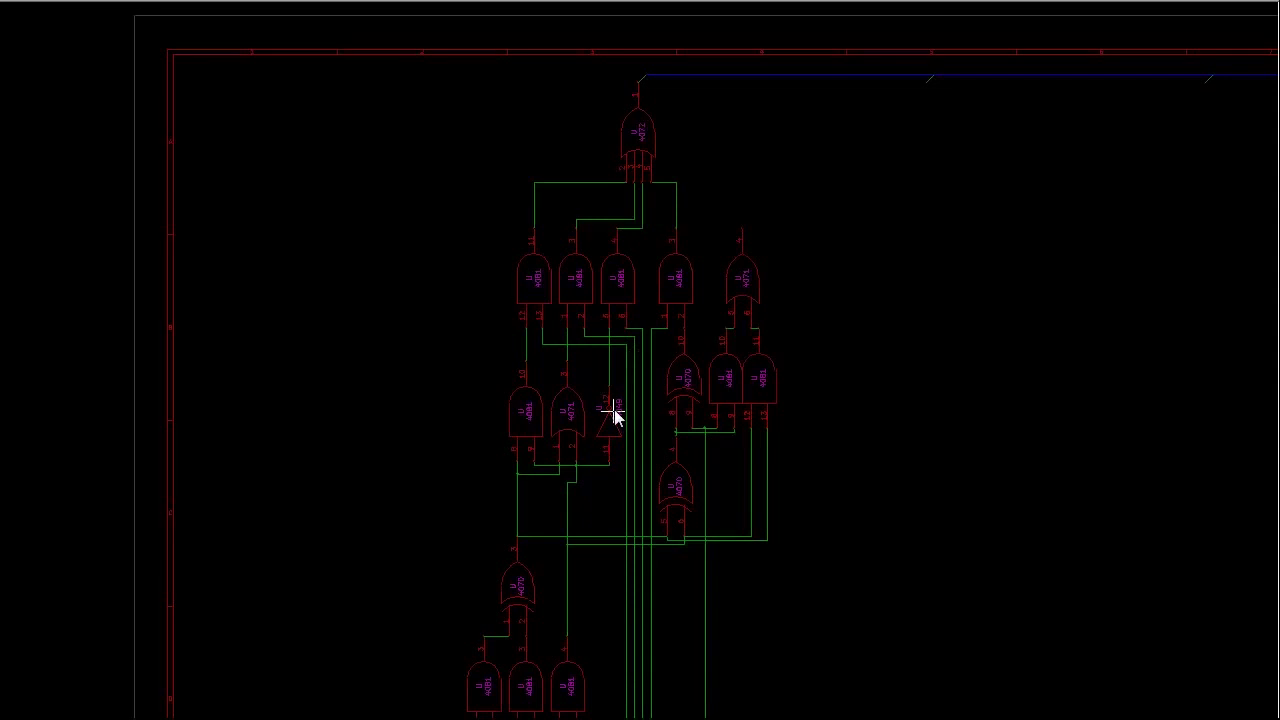
{"action": "scroll", "coordinate": [735, 378], "scroll_direction": "up", "scroll_amount": 2}
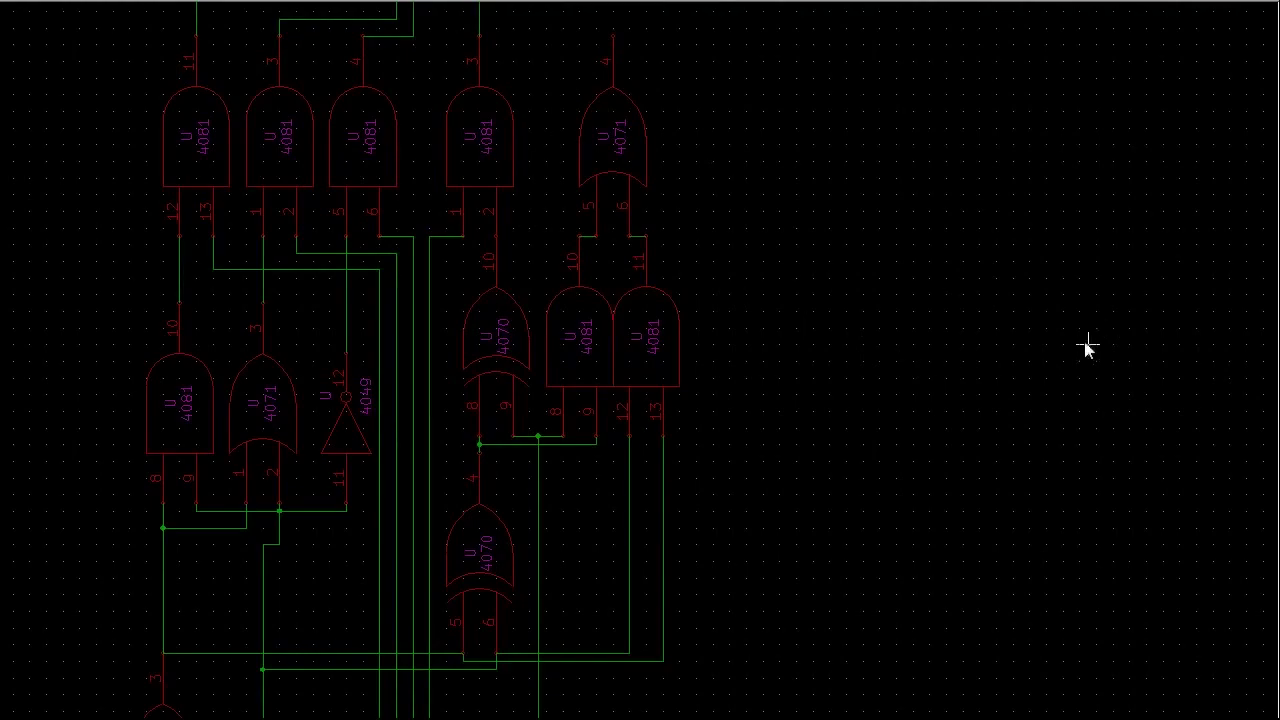
{"action": "scroll", "coordinate": [1086, 346], "scroll_direction": "down", "scroll_amount": 1}
{"action": "scroll", "coordinate": [547, 400], "scroll_direction": "down", "scroll_amount": 1}
{"action": "scroll", "coordinate": [171, 253], "scroll_direction": "up", "scroll_amount": 1}
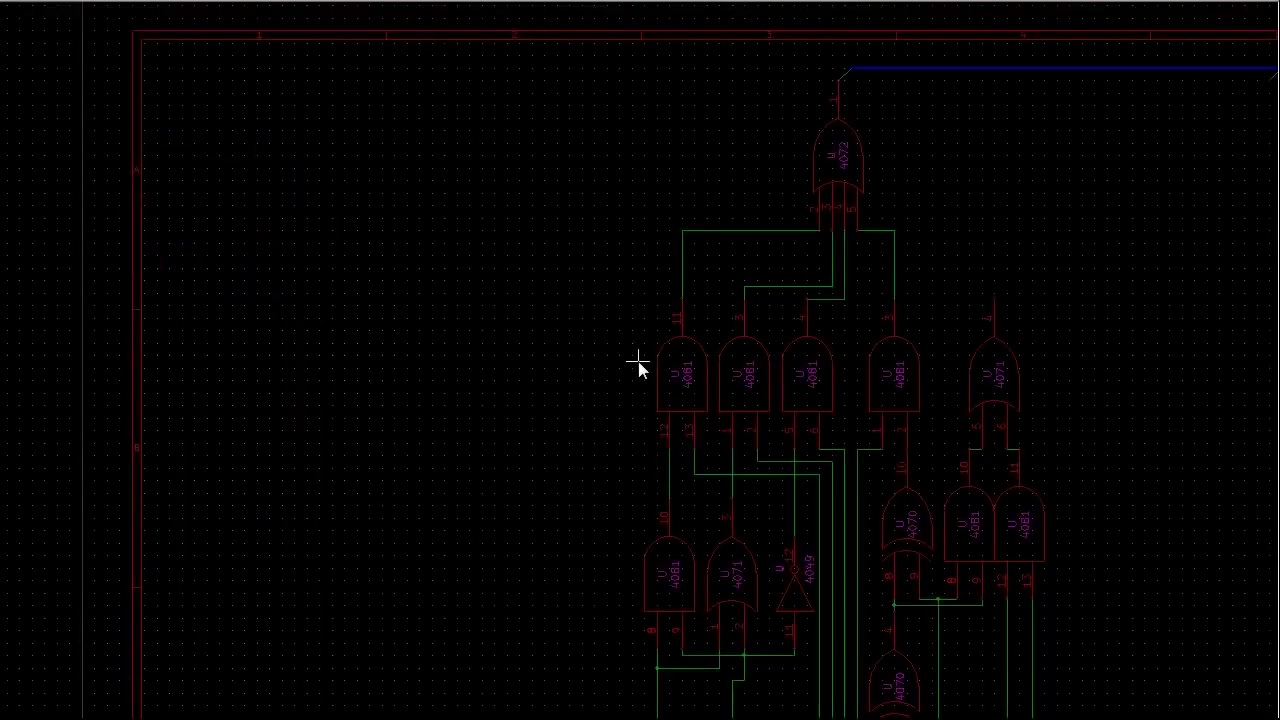
{"action": "scroll", "coordinate": [826, 414], "scroll_direction": "up", "scroll_amount": 1}
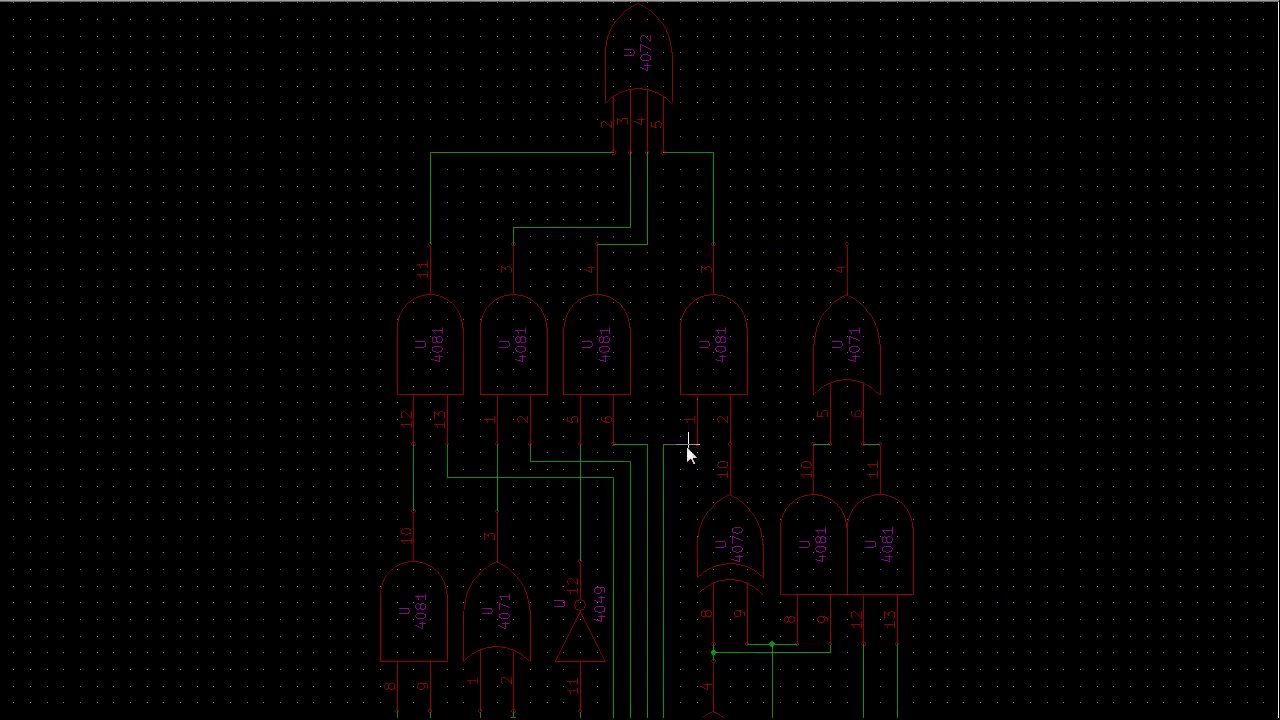
{"action": "scroll", "coordinate": [680, 454], "scroll_direction": "down", "scroll_amount": 1}
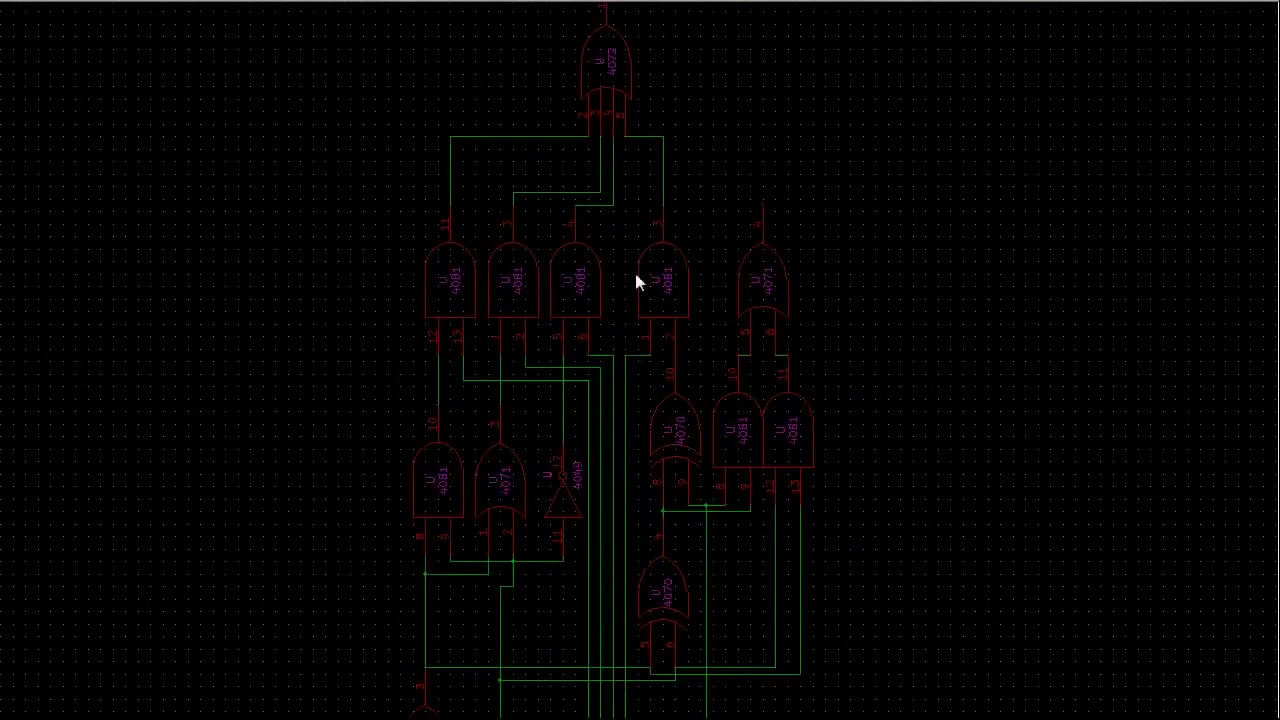
{"action": "scroll", "coordinate": [602, 424], "scroll_direction": "down", "scroll_amount": 2}
Step: Zoom in on the four 4081 operation-select gates, zoom back out, and bring up the opcode notes
{"action": "scroll", "coordinate": [640, 371], "scroll_direction": "down", "scroll_amount": 1}
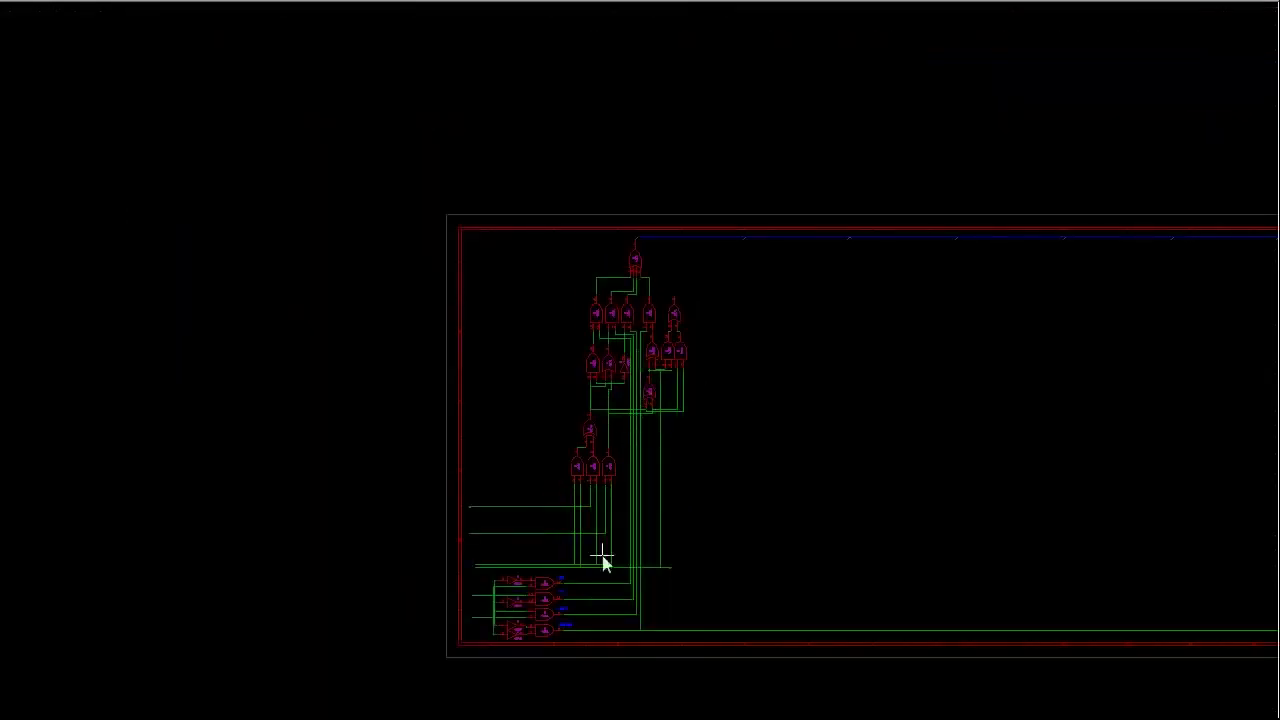
{"action": "scroll", "coordinate": [603, 560], "scroll_direction": "up", "scroll_amount": 1}
{"action": "scroll", "coordinate": [637, 366], "scroll_direction": "up", "scroll_amount": 1}
{"action": "scroll", "coordinate": [636, 393], "scroll_direction": "up", "scroll_amount": 1}
{"action": "scroll", "coordinate": [546, 534], "scroll_direction": "up", "scroll_amount": 1}
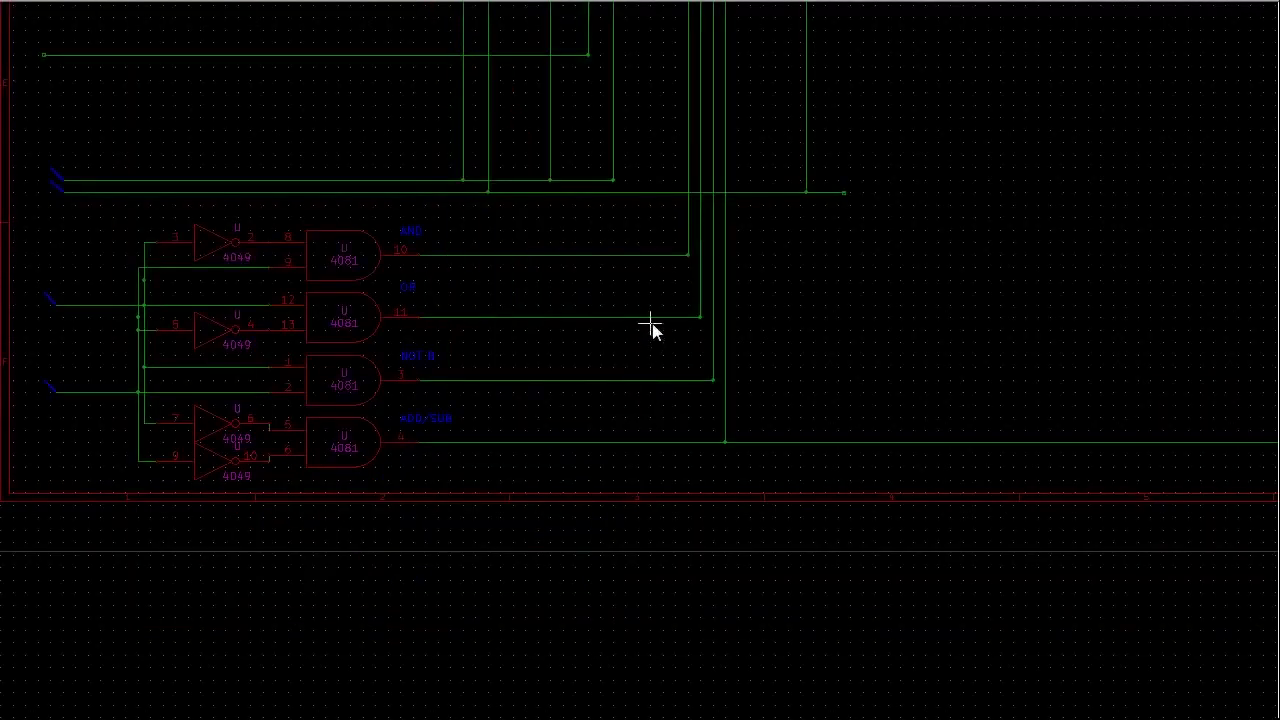
{"action": "scroll", "coordinate": [651, 329], "scroll_direction": "up", "scroll_amount": 1}
{"action": "scroll", "coordinate": [537, 369], "scroll_direction": "up", "scroll_amount": 1}
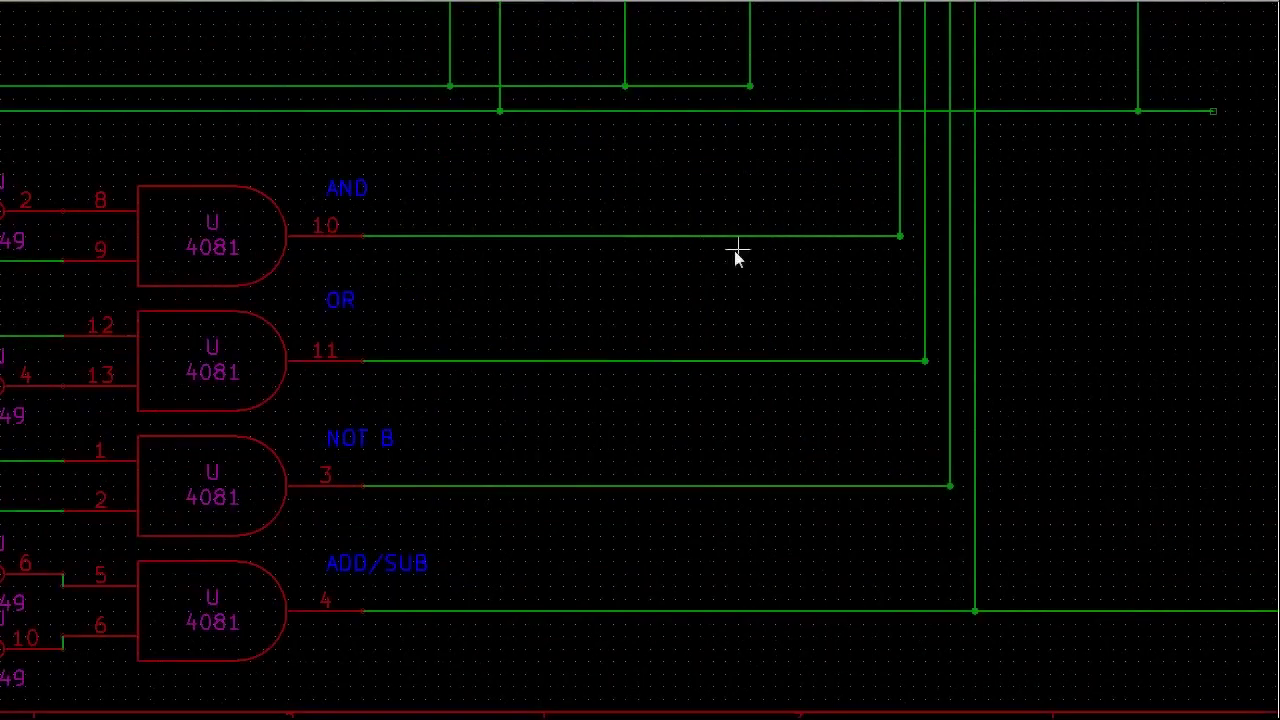
{"action": "scroll", "coordinate": [634, 368], "scroll_direction": "down", "scroll_amount": 2}
{"action": "scroll", "coordinate": [637, 367], "scroll_direction": "down", "scroll_amount": 2}
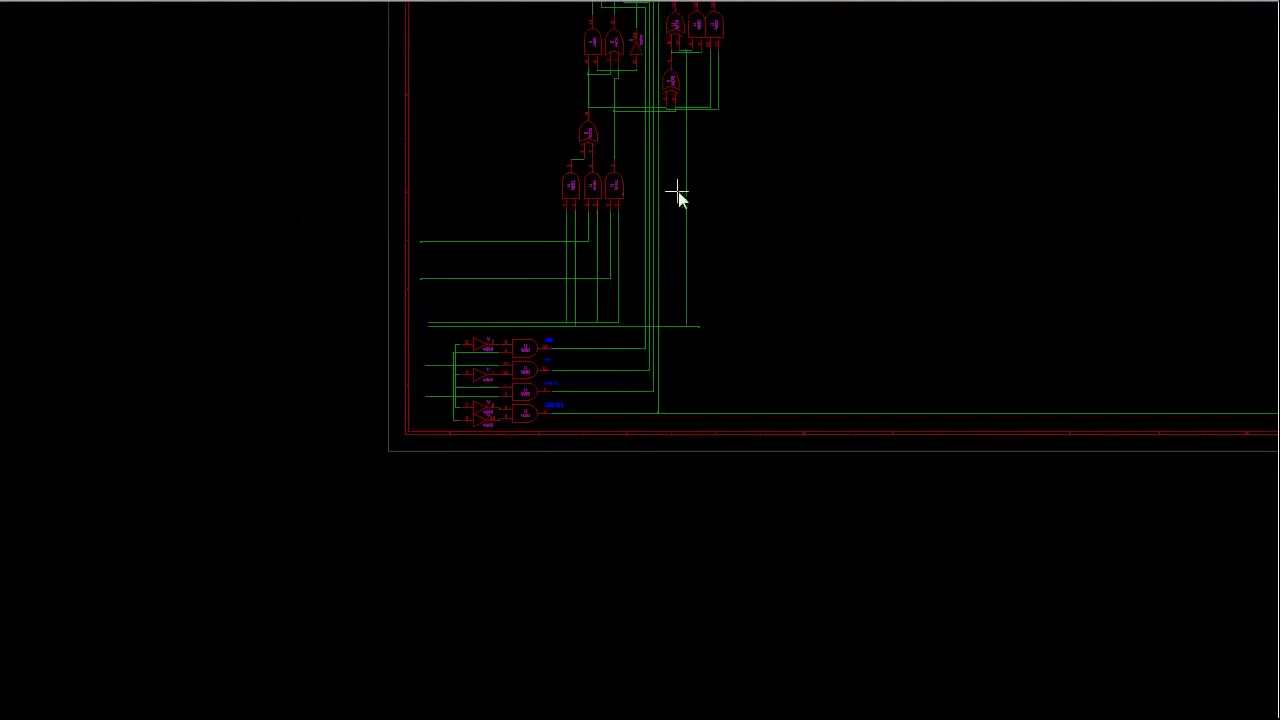
{"action": "scroll", "coordinate": [1270, 405], "scroll_direction": "up", "scroll_amount": 2}
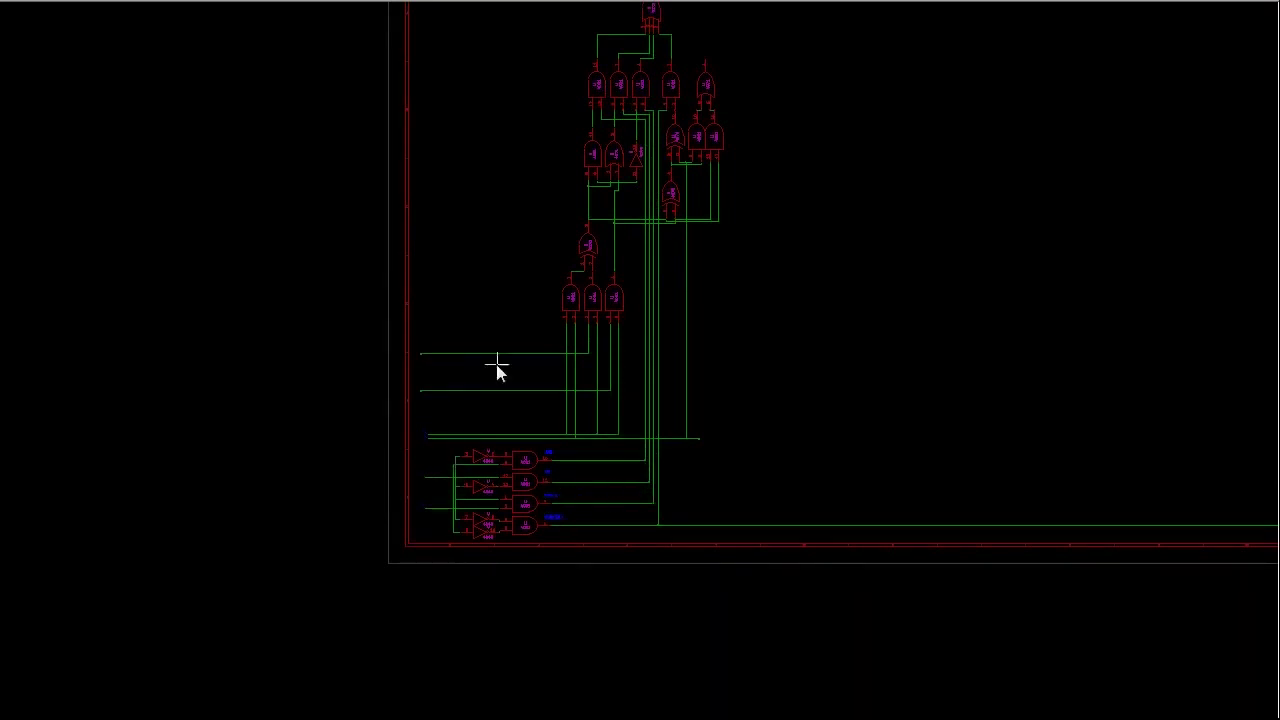
{"action": "left_click", "coordinate": [1275, 243]}
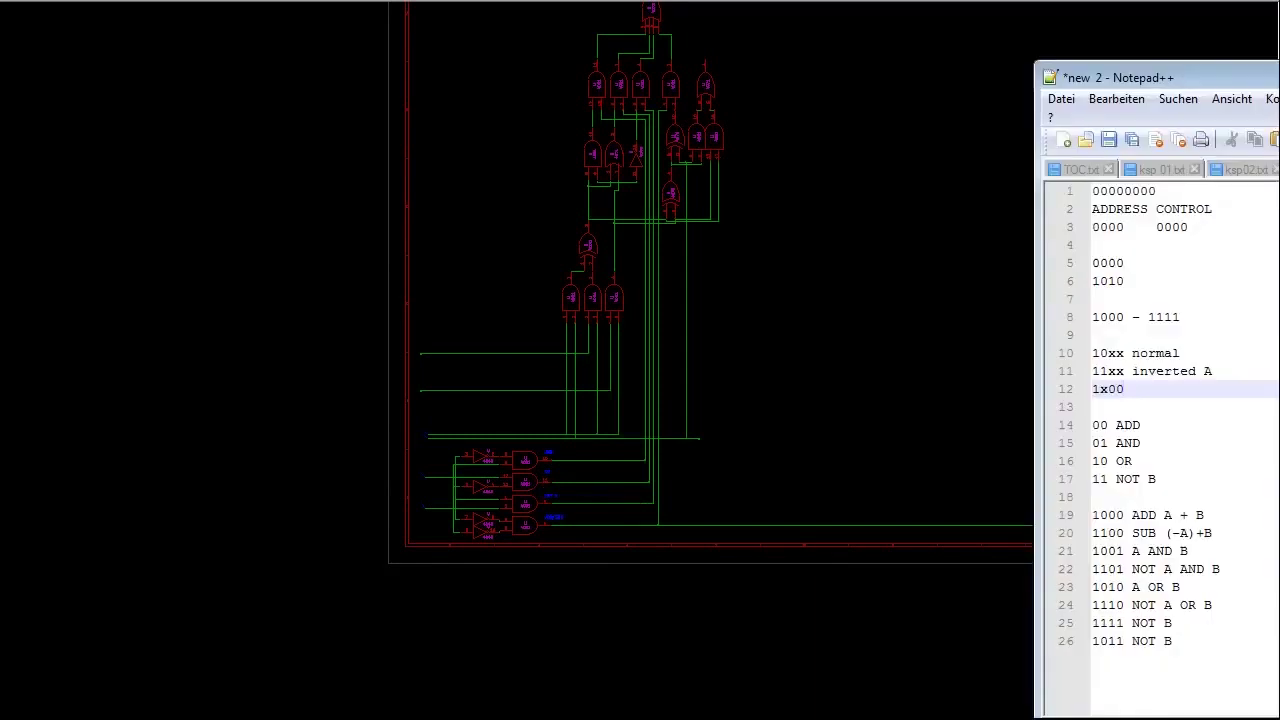
Step: Select the operation-code lines in the notes, then pan the schematic to the slice's top
{"action": "key", "text": "Down"}
{"action": "key", "text": "Down"}
{"action": "key", "text": "Down"}
{"action": "key", "text": "Down"}
{"action": "key", "text": "Down"}
{"action": "key", "text": "End"}
{"action": "key", "text": "shift+Up"}
{"action": "key", "text": "shift+Up"}
{"action": "key", "text": "shift+Up"}
{"action": "key", "text": "shift+Home"}
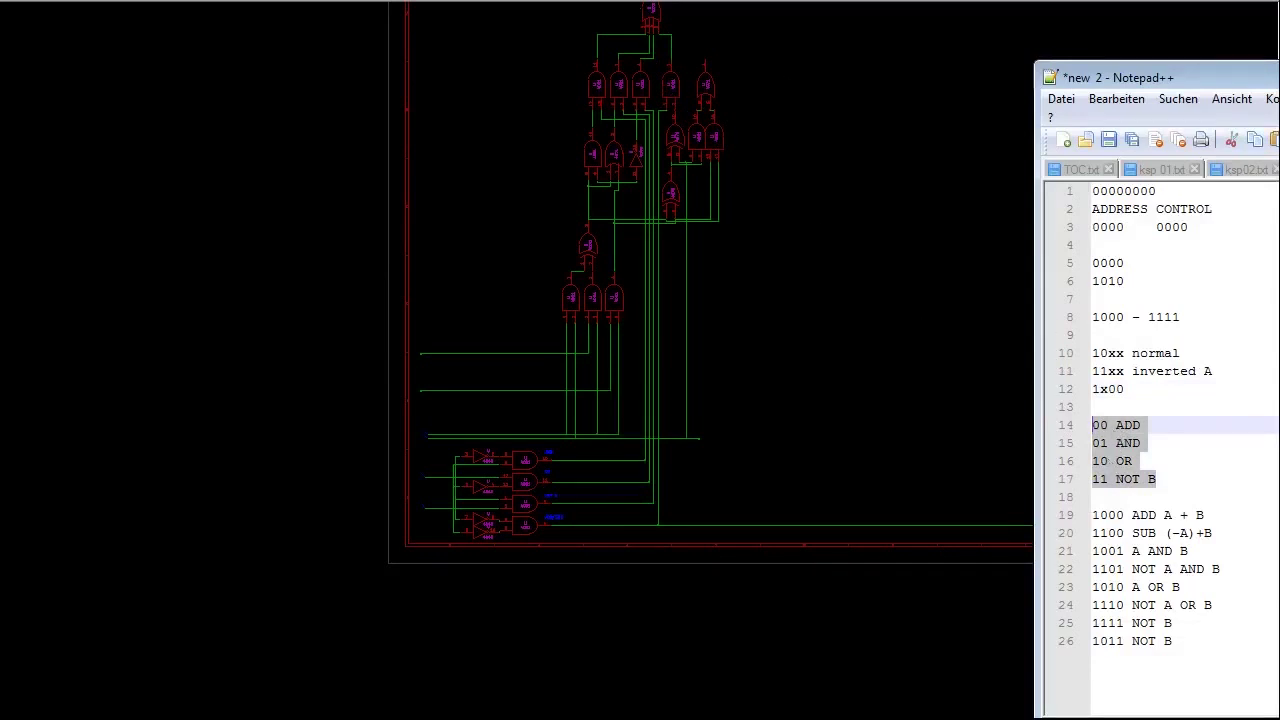
{"action": "key", "text": "alt+Tab"}
{"action": "left_click_drag", "start_coordinate": [1272, 364], "coordinate": [1272, 455]}
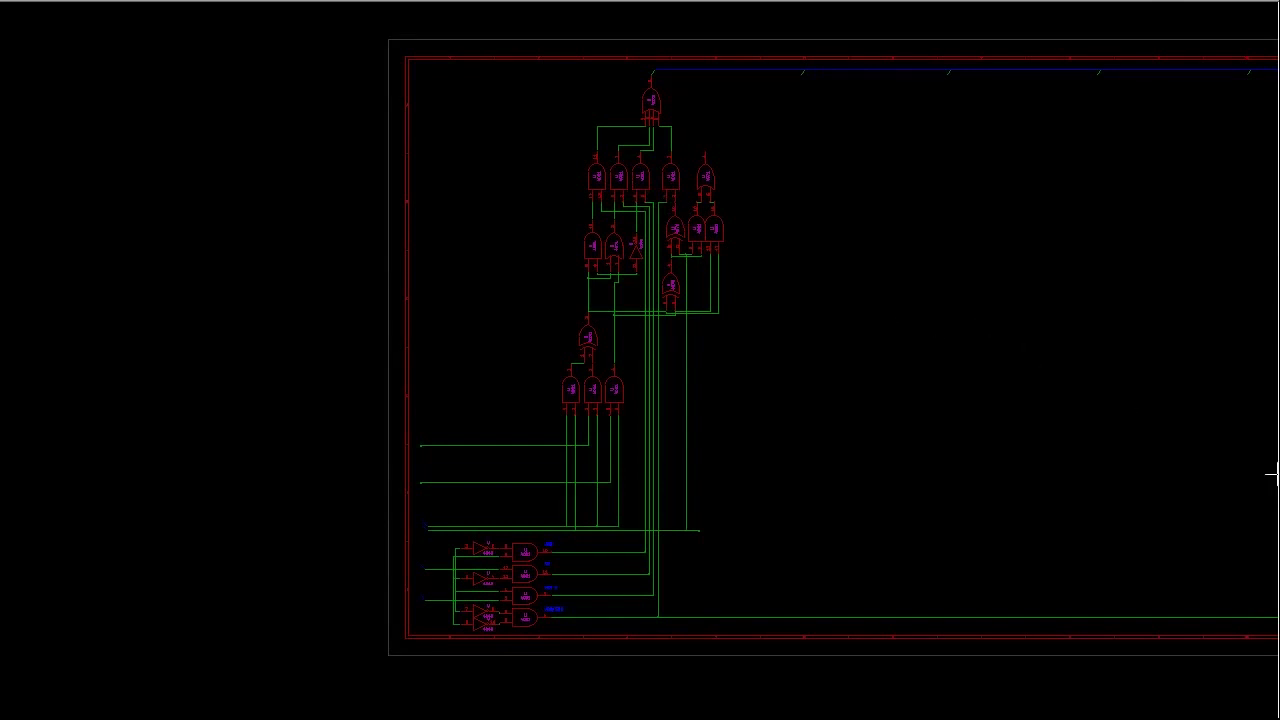
Step: Point out the 00 ADD line in the notes, then select a top-row gate in the schematic
{"action": "key", "text": "alt+Tab"}
{"action": "left_click", "coordinate": [1140, 425]}
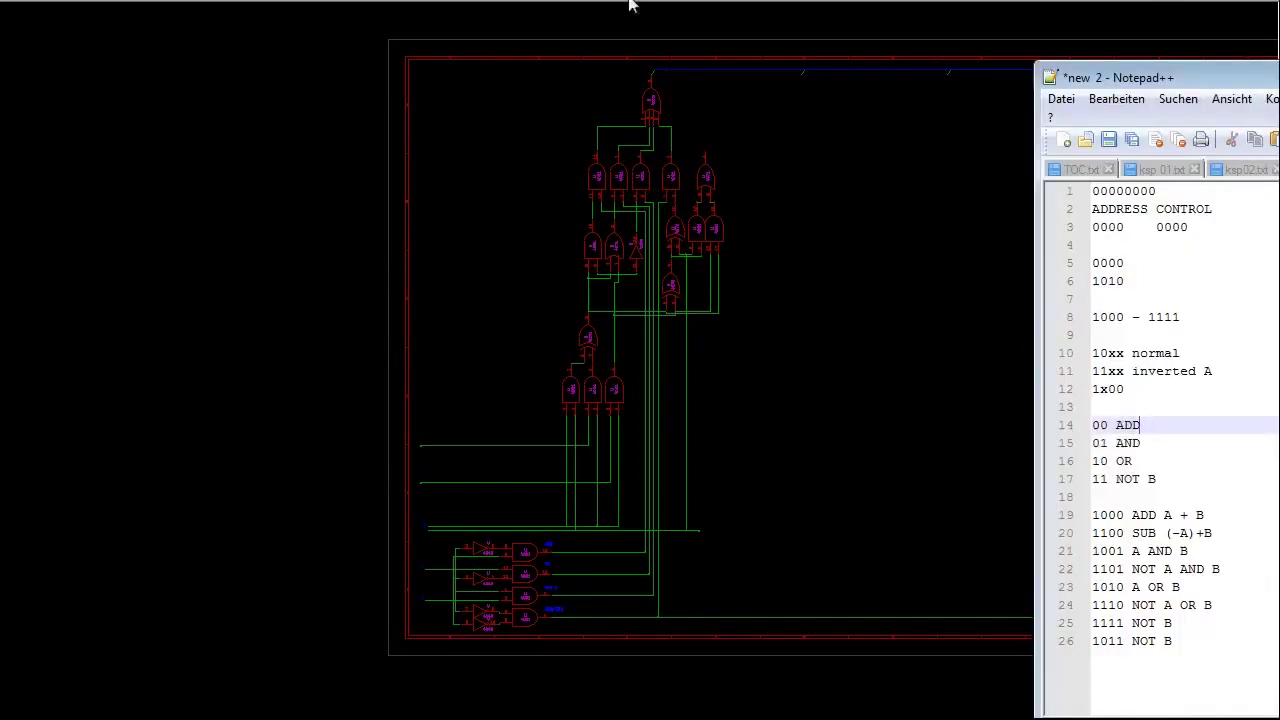
{"action": "key", "text": "alt+Tab"}
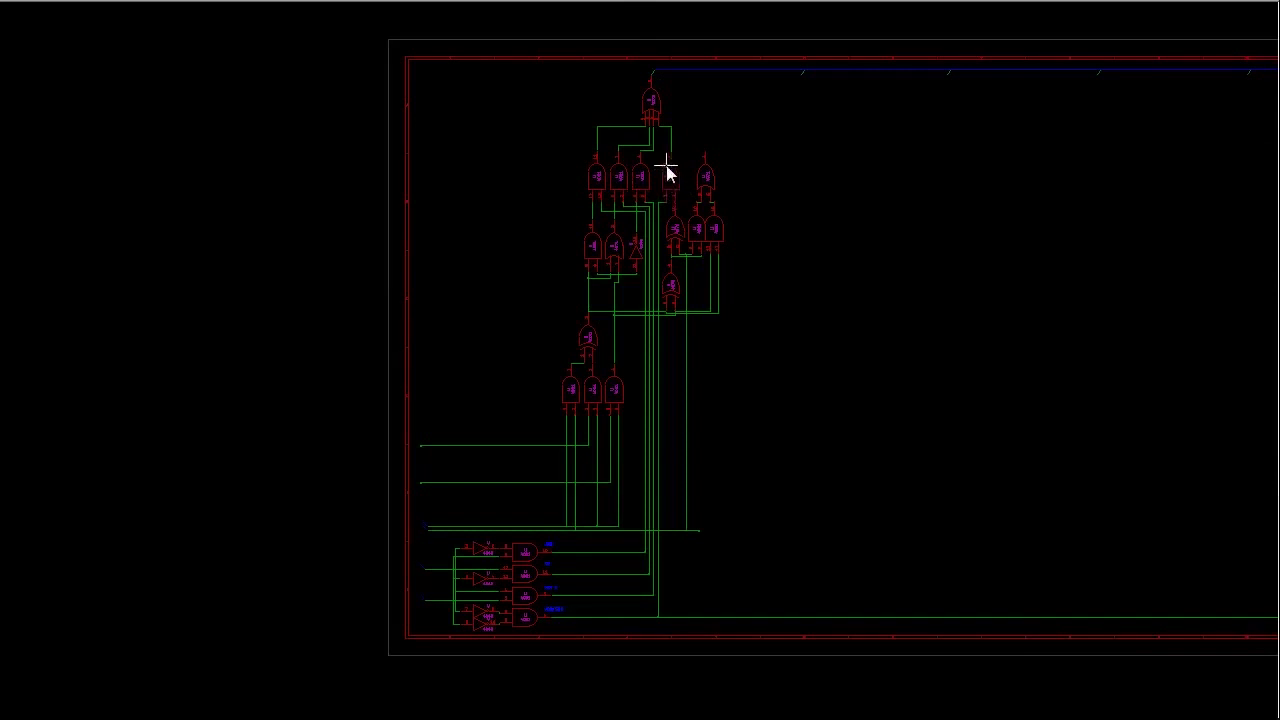
{"action": "left_click", "coordinate": [676, 190]}
{"action": "mouse_move", "coordinate": [678, 203]}
{"action": "left_mouse_down"}
{"action": "mouse_move", "coordinate": [671, 189]}
{"action": "mouse_move", "coordinate": [683, 269]}
{"action": "mouse_move", "coordinate": [691, 220]}
{"action": "left_mouse_up"}
{"action": "scroll", "coordinate": [640, 195], "scroll_direction": "up", "scroll_amount": 3}
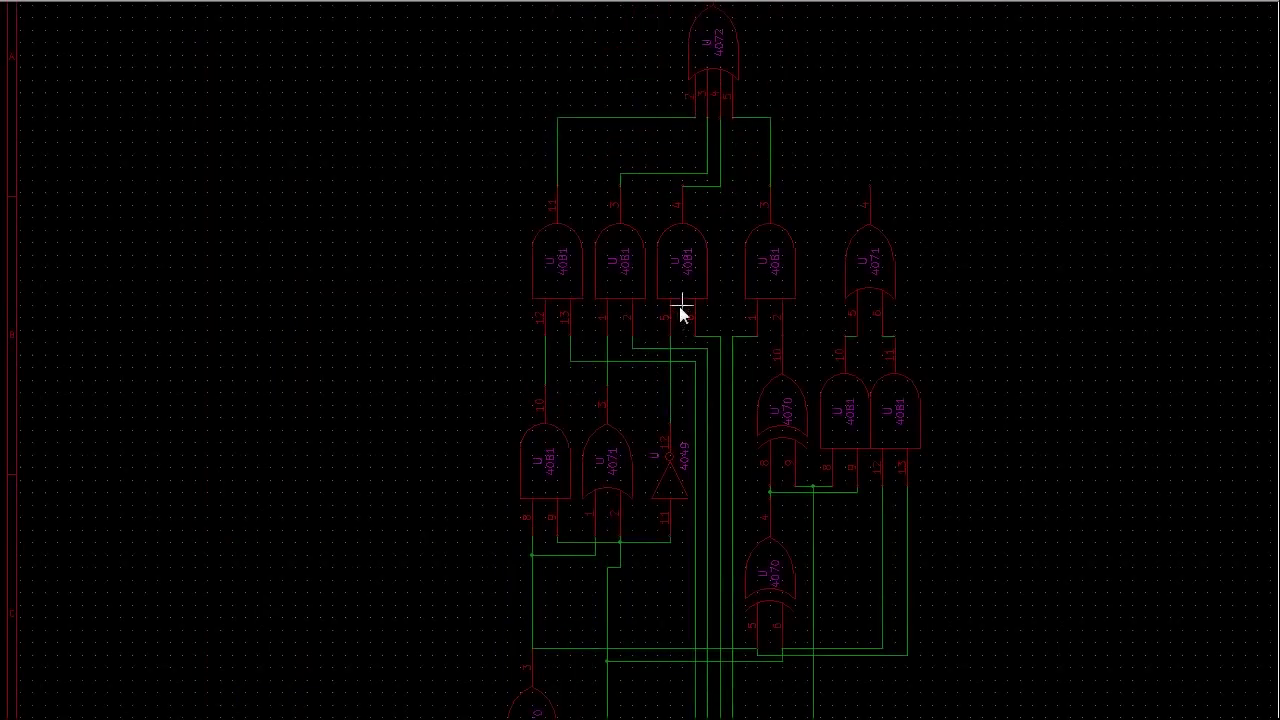
{"action": "scroll", "coordinate": [679, 306], "scroll_direction": "up", "scroll_amount": 3}
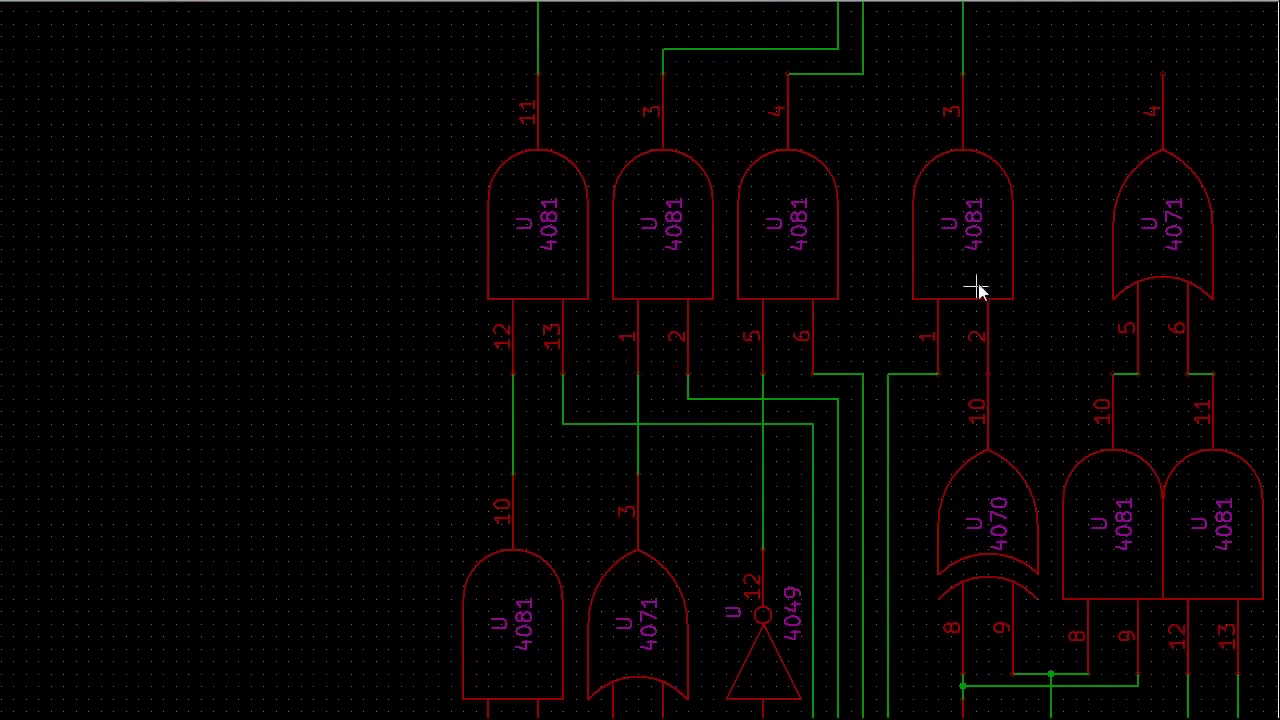
{"action": "scroll", "coordinate": [977, 289], "scroll_direction": "down", "scroll_amount": 3}
{"action": "scroll", "coordinate": [726, 511], "scroll_direction": "up", "scroll_amount": 2}
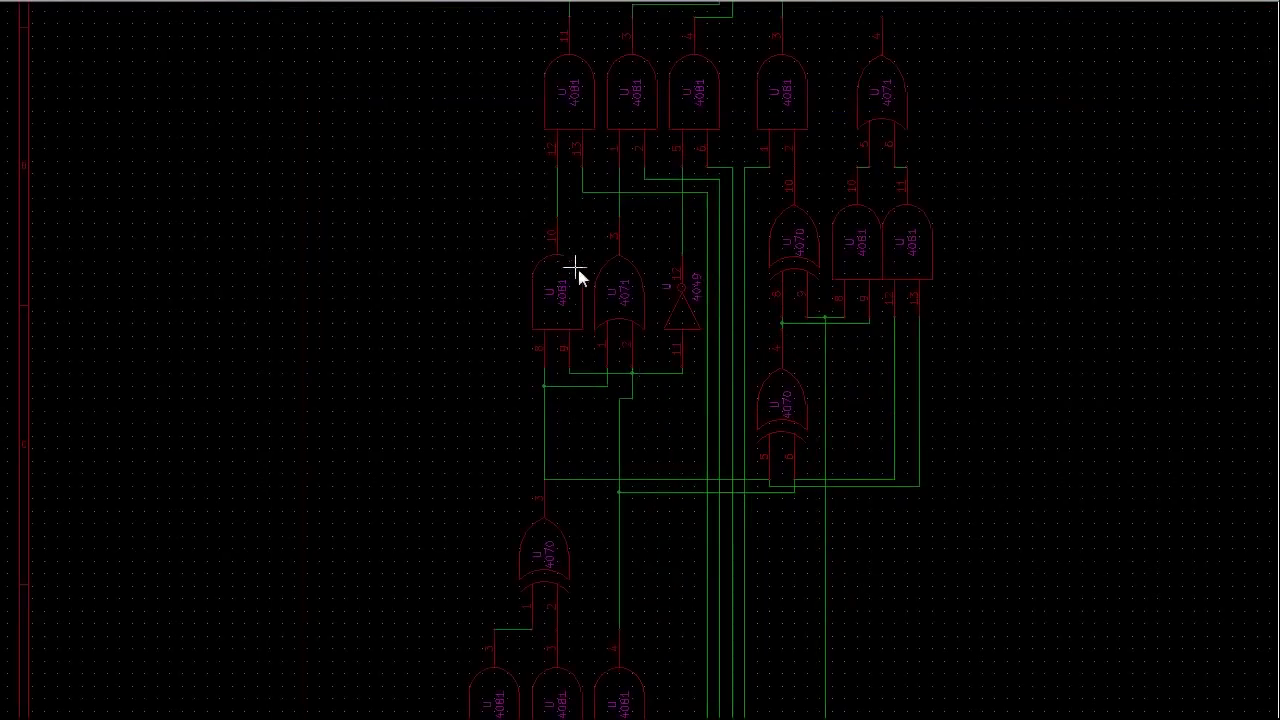
{"action": "scroll", "coordinate": [680, 366], "scroll_direction": "up", "scroll_amount": 2}
{"action": "left_click_drag", "start_coordinate": [326, 125], "coordinate": [755, 442]}
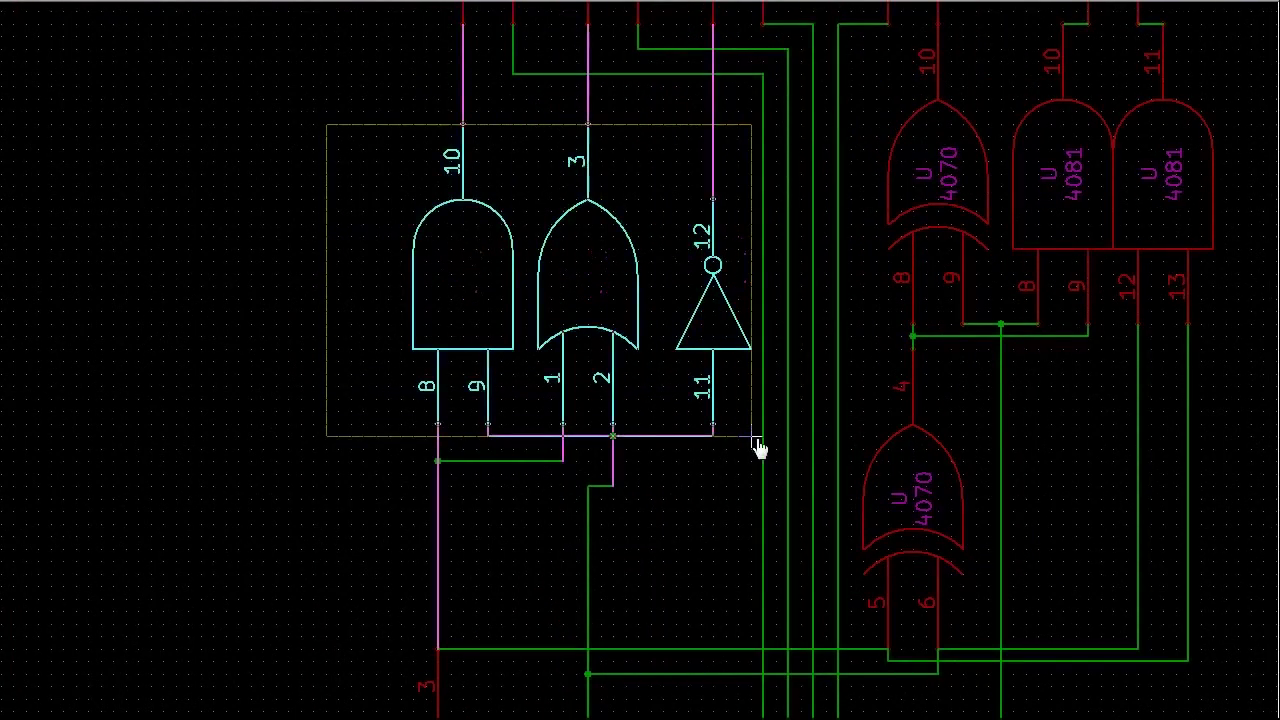
{"action": "left_click", "coordinate": [755, 440]}
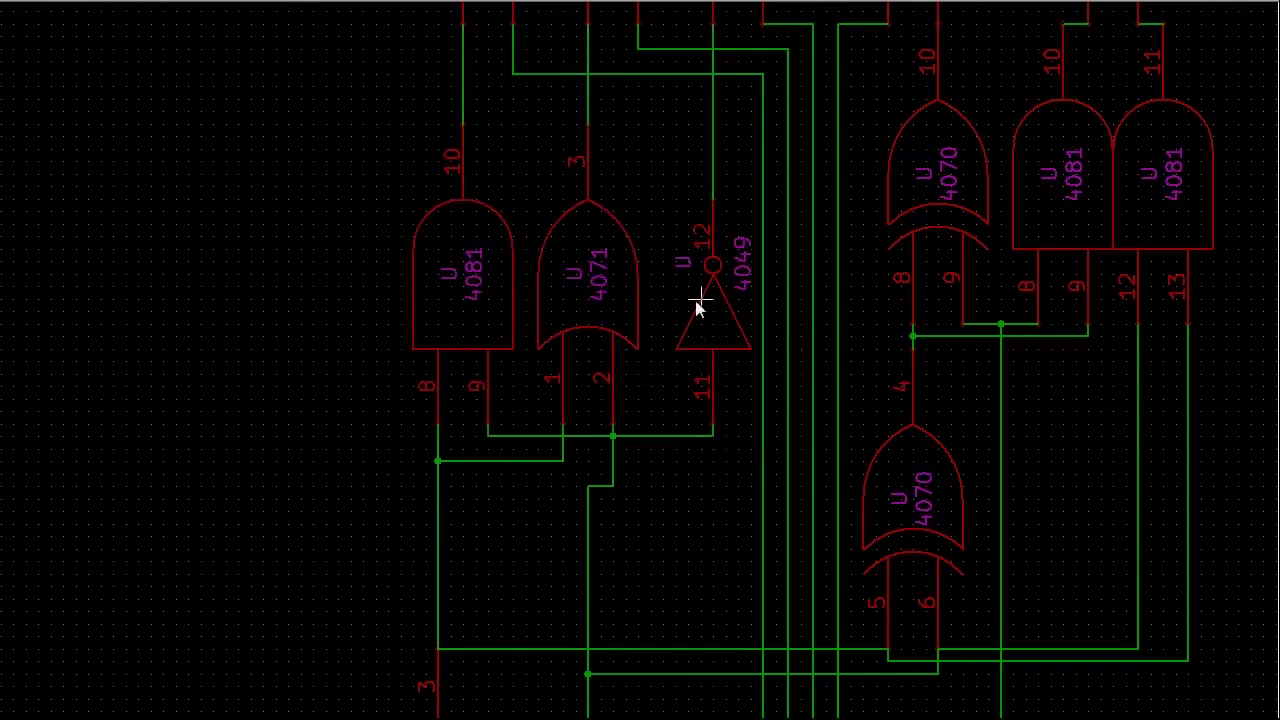
{"action": "key", "text": "alt+Tab"}
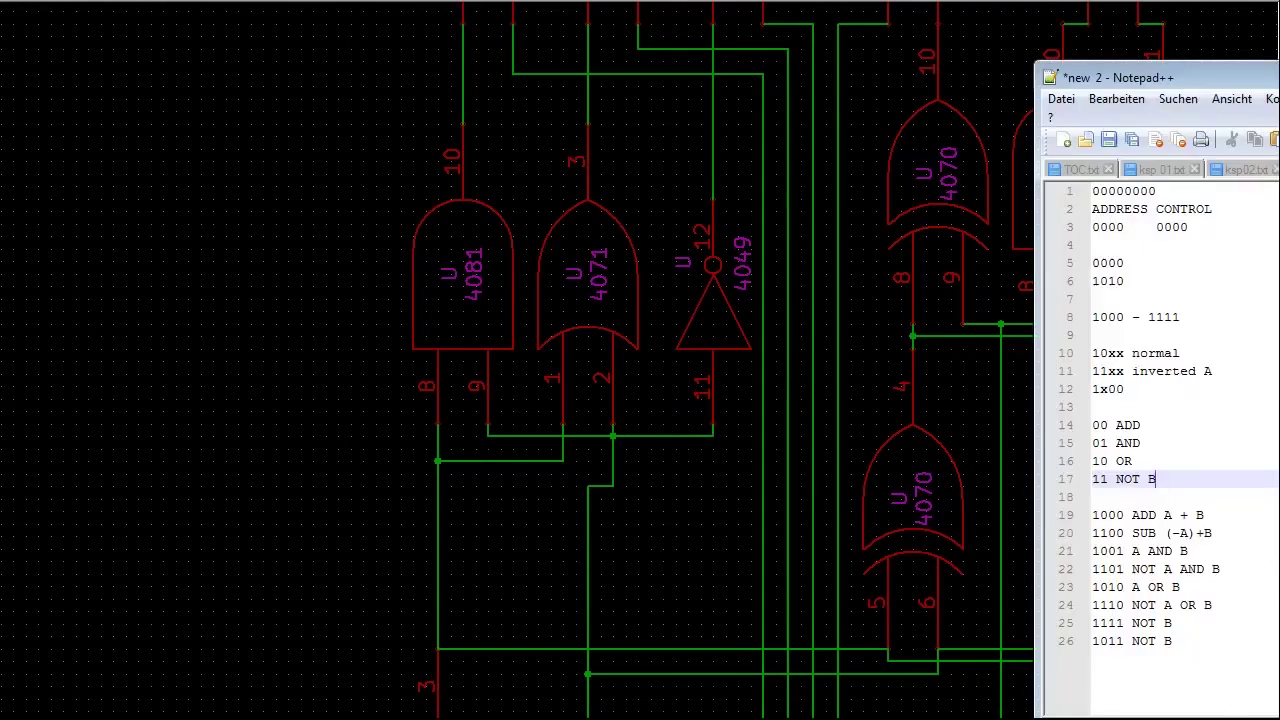
{"action": "key", "text": "shift+Left"}
{"action": "key", "text": "shift+Left"}
{"action": "key", "text": "shift+Left"}
{"action": "key", "text": "shift+Left"}
{"action": "key", "text": "shift+Left"}
{"action": "key", "text": "shift+Left"}
{"action": "left_click", "coordinate": [280, 352]}
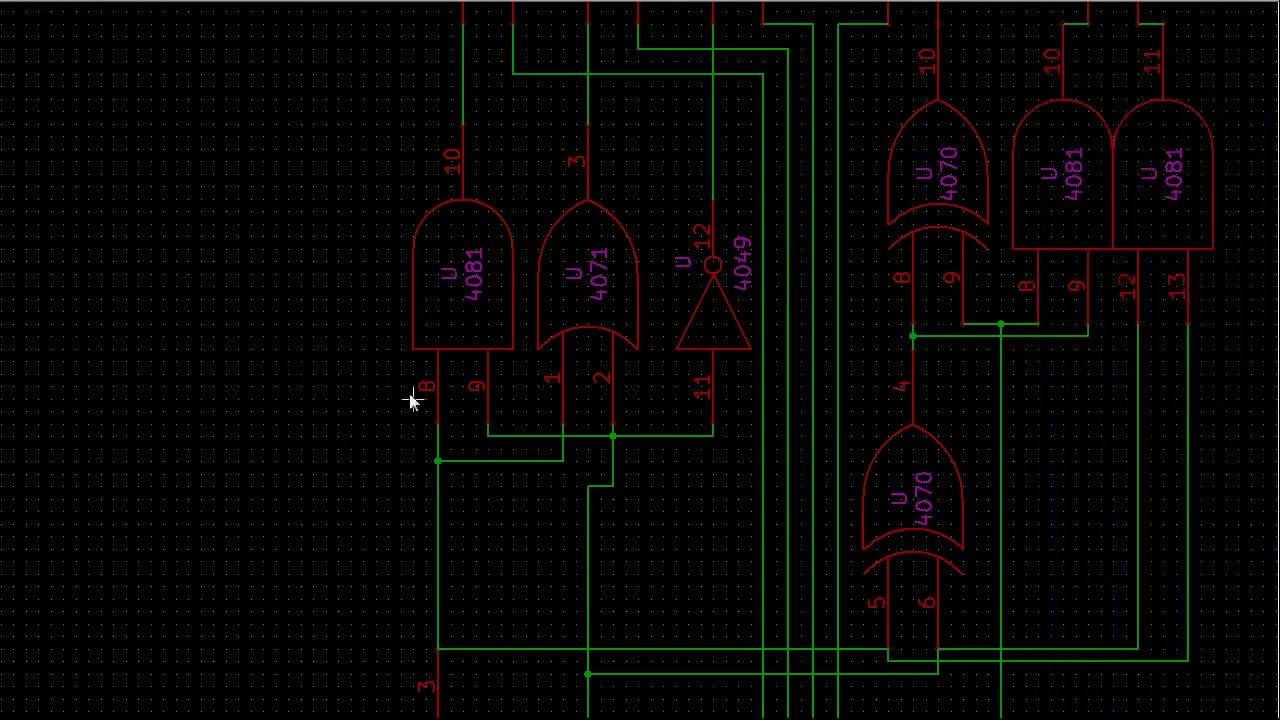
{"action": "left_click", "coordinate": [438, 458]}
{"action": "scroll", "coordinate": [537, 434], "scroll_direction": "down", "scroll_amount": 1}
{"action": "scroll", "coordinate": [731, 86], "scroll_direction": "up", "scroll_amount": 1}
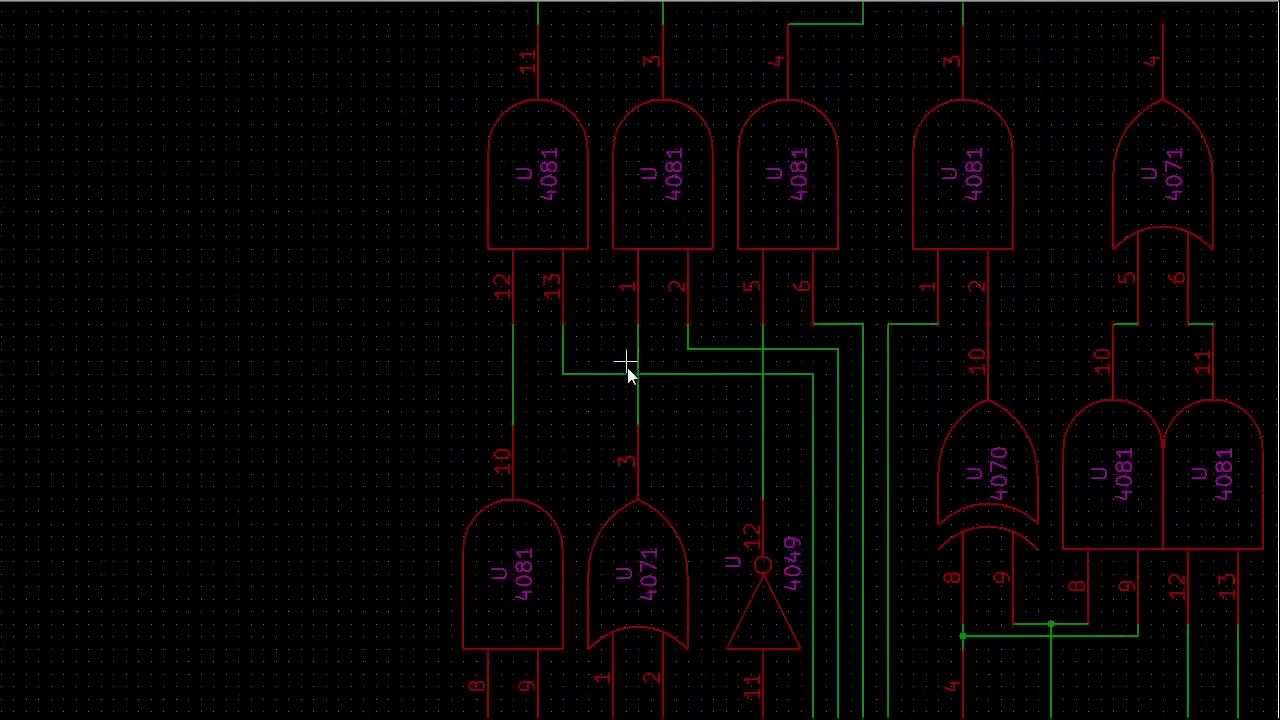
{"action": "scroll", "coordinate": [1270, 410], "scroll_direction": "up", "scroll_amount": 2}
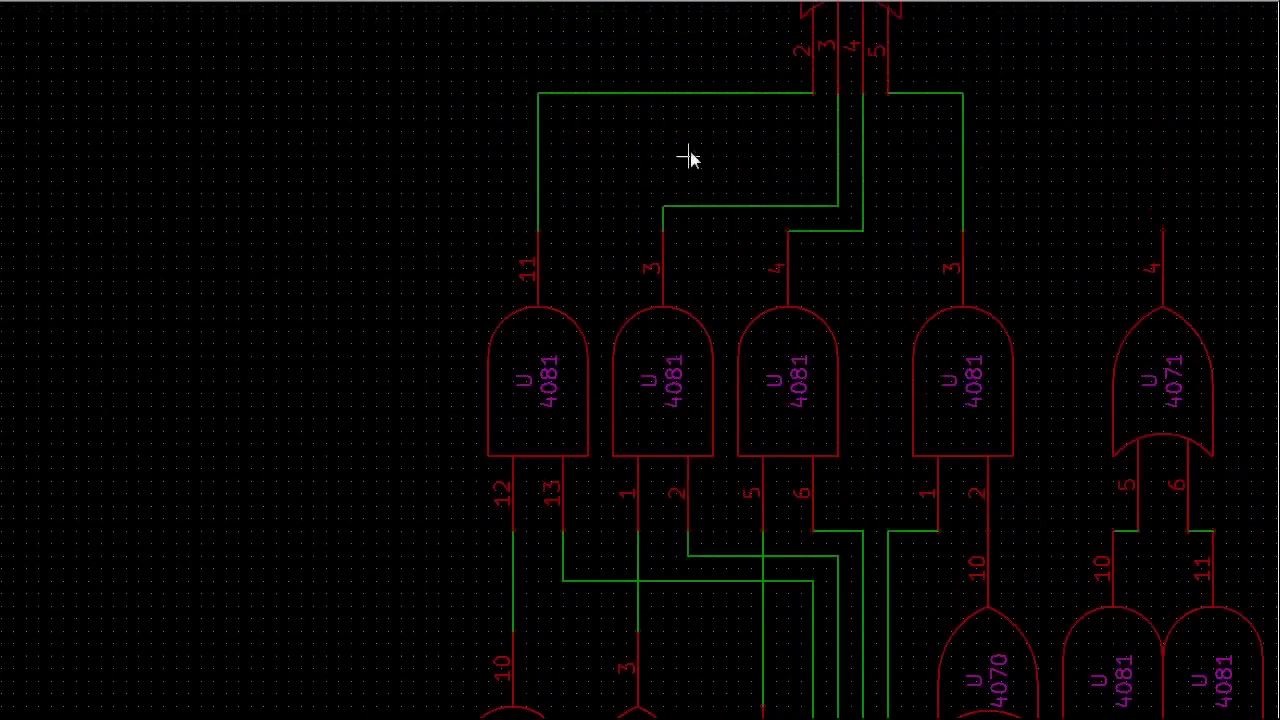
{"action": "scroll", "coordinate": [1270, 228], "scroll_direction": "down", "scroll_amount": 5}
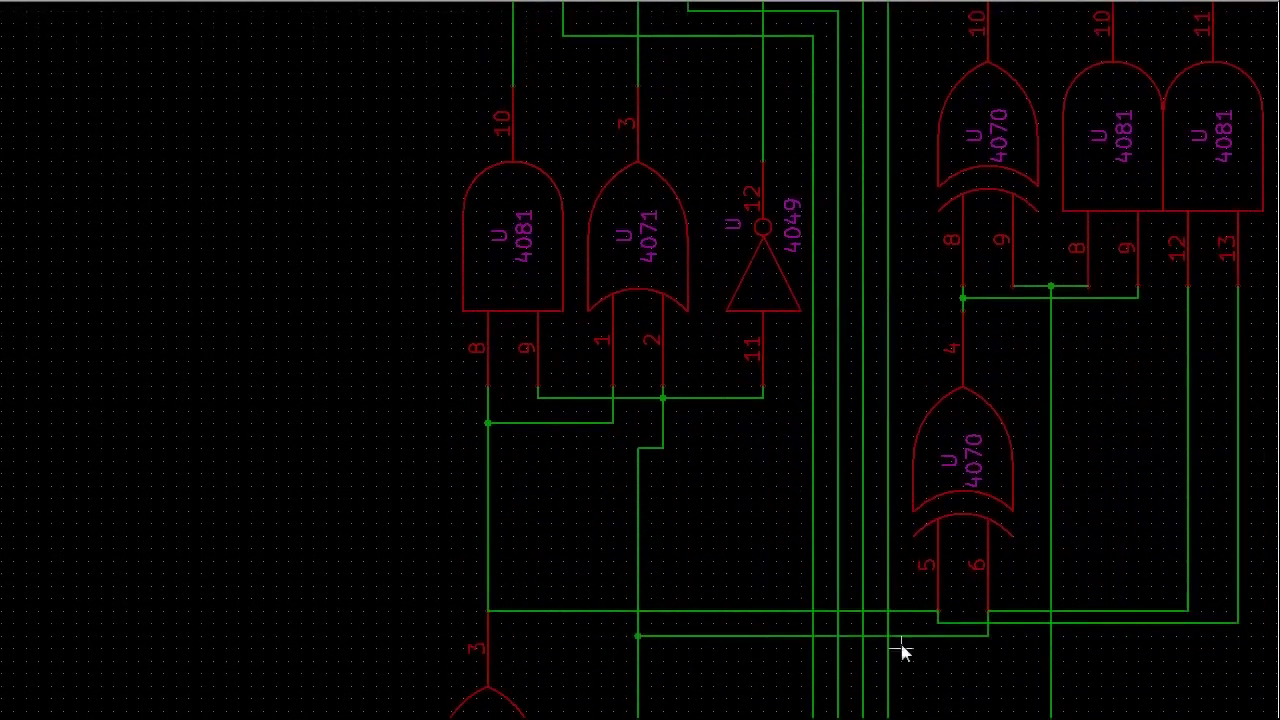
{"action": "scroll", "coordinate": [901, 651], "scroll_direction": "down", "scroll_amount": 7}
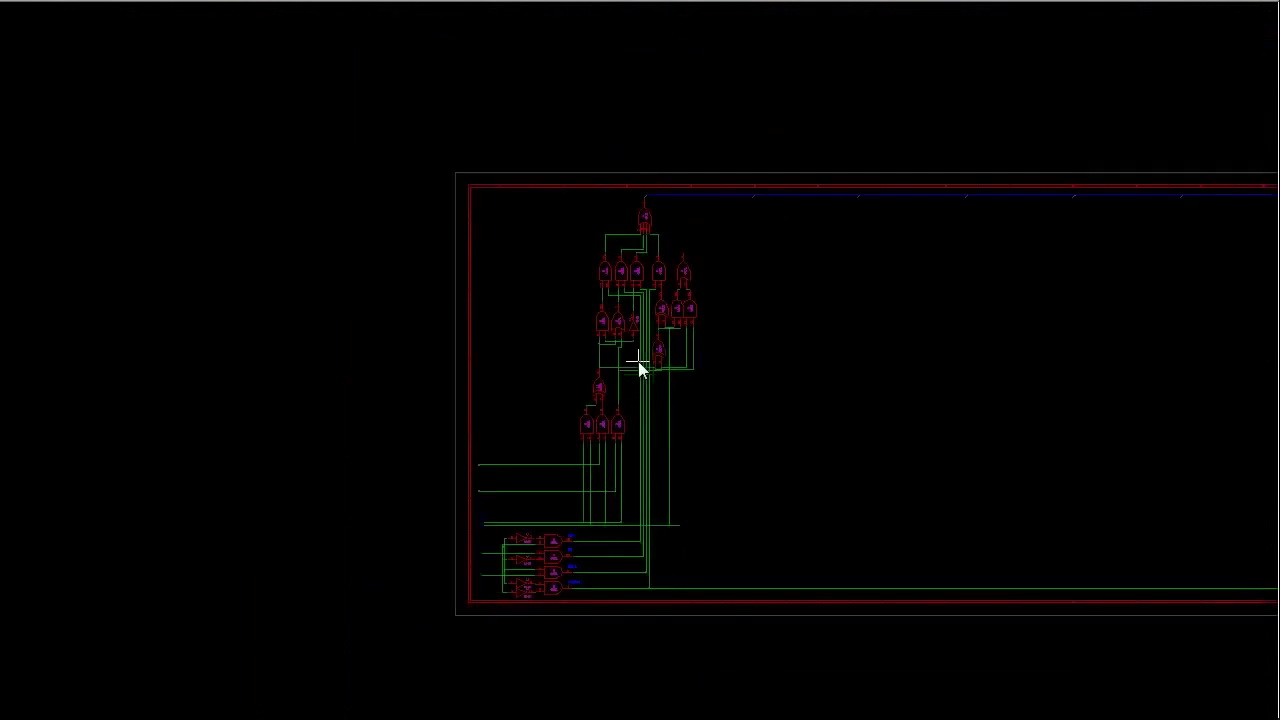
{"action": "scroll", "coordinate": [640, 368], "scroll_direction": "up", "scroll_amount": 1}
Step: Highlight the opcode list from ADD A + B to NOT B on lines 19–25
{"action": "key", "text": "alt+Tab"}
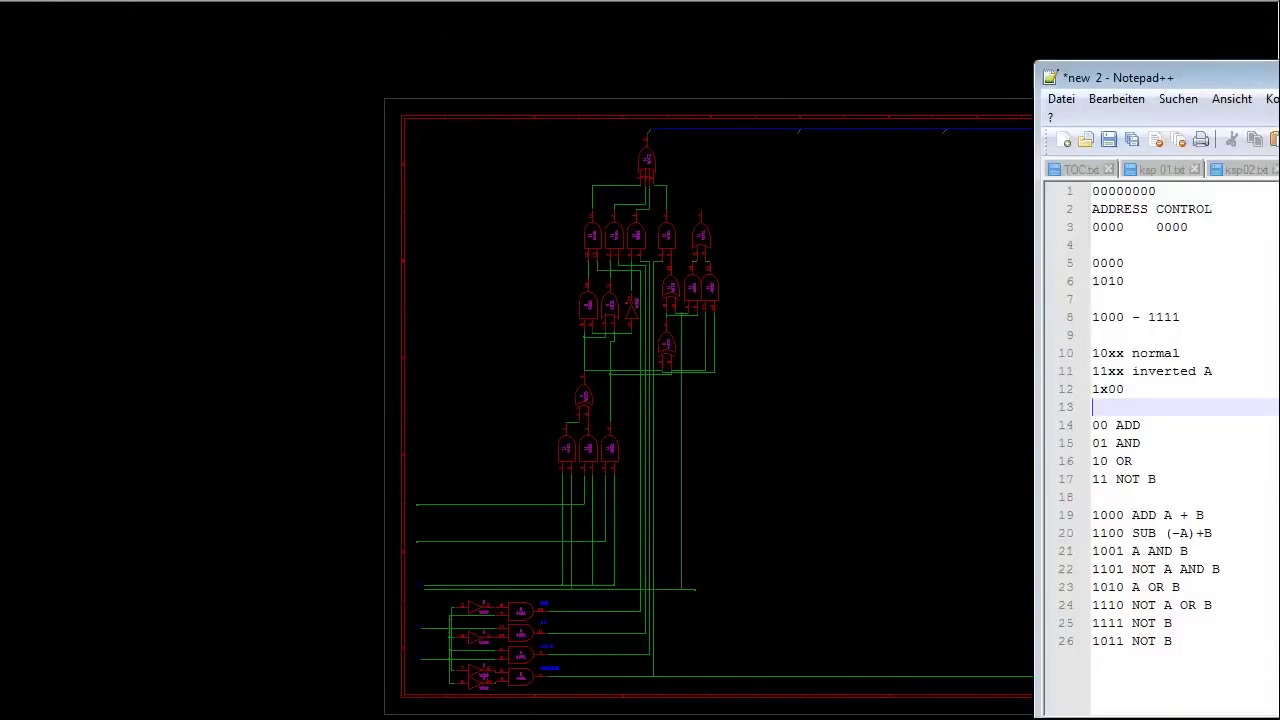
{"action": "left_click_drag", "start_coordinate": [1092, 641], "coordinate": [1092, 515]}
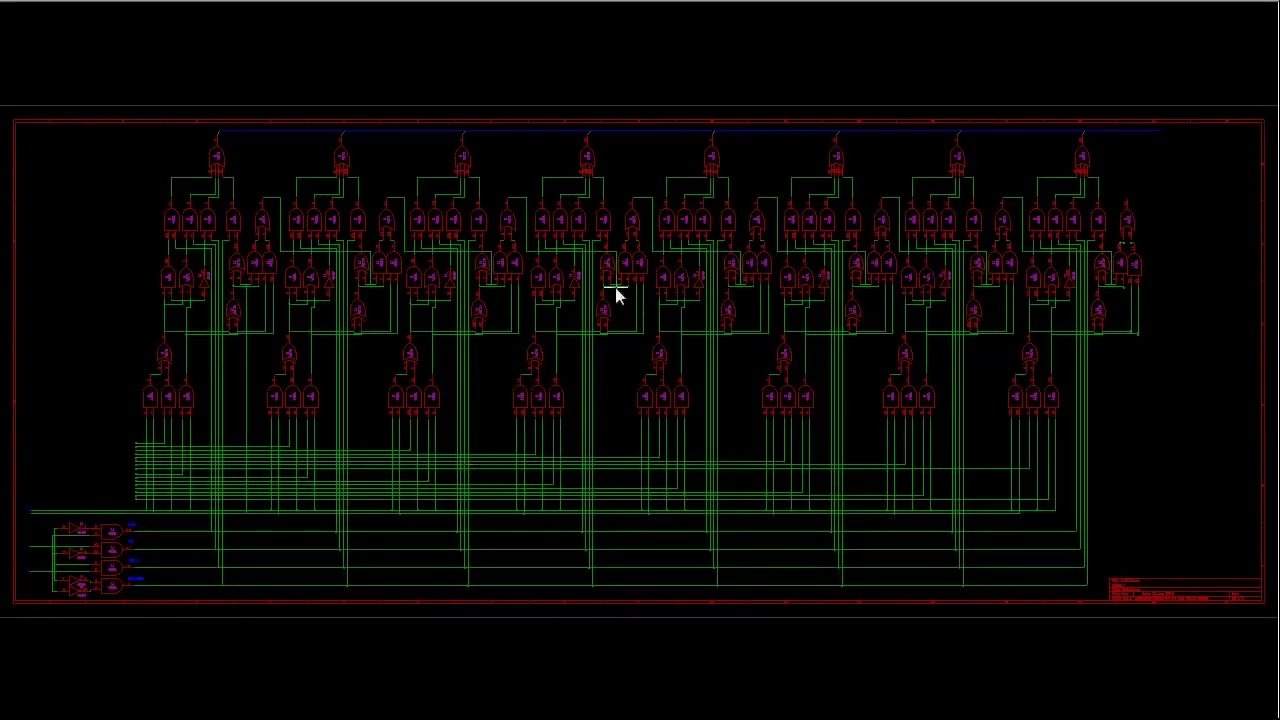
{"action": "scroll", "coordinate": [634, 380], "scroll_direction": "down", "scroll_amount": 1}
{"action": "scroll", "coordinate": [623, 329], "scroll_direction": "up", "scroll_amount": 2}
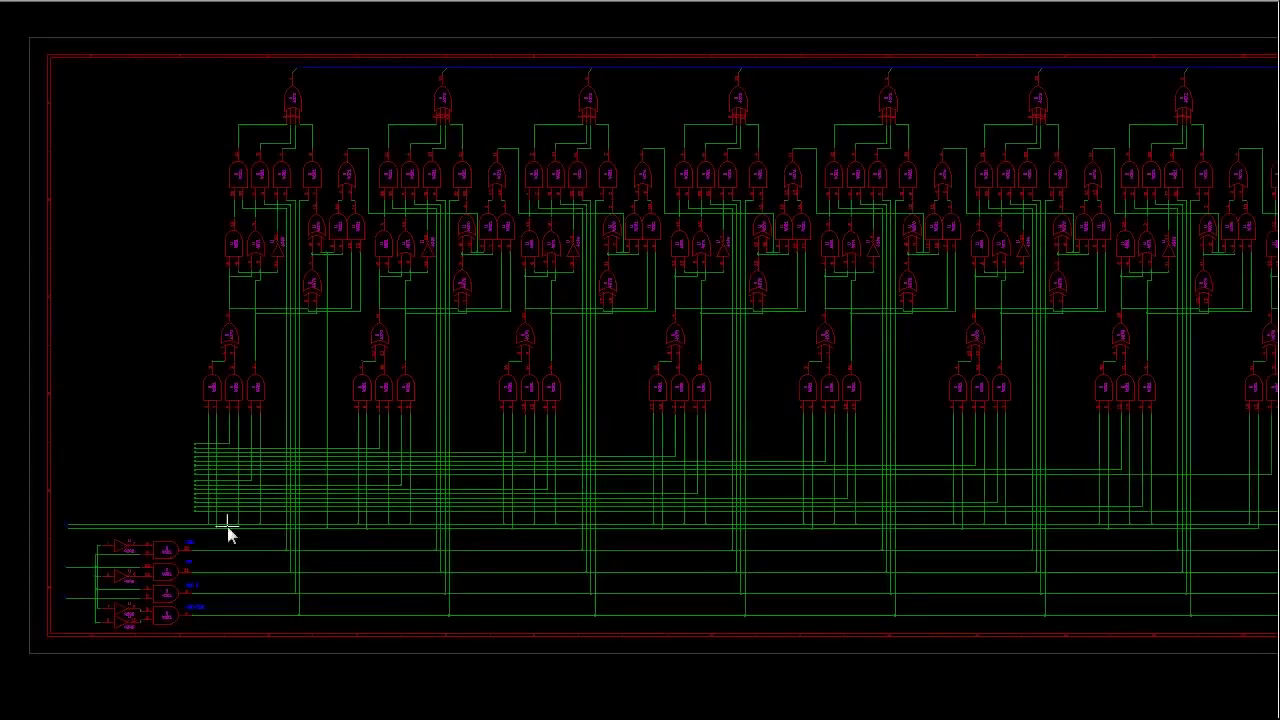
{"action": "scroll", "coordinate": [170, 570], "scroll_direction": "down", "scroll_amount": 1}
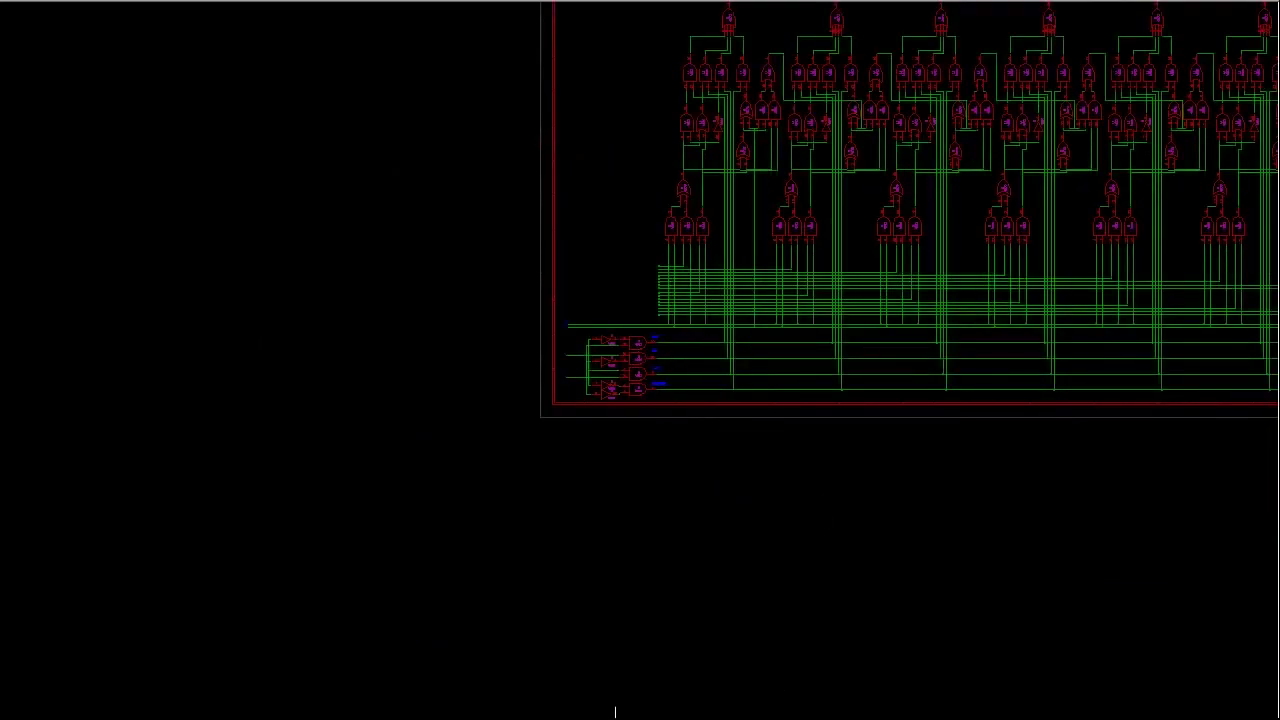
{"action": "left_click_drag", "start_coordinate": [615, 712], "coordinate": [272, 709]}
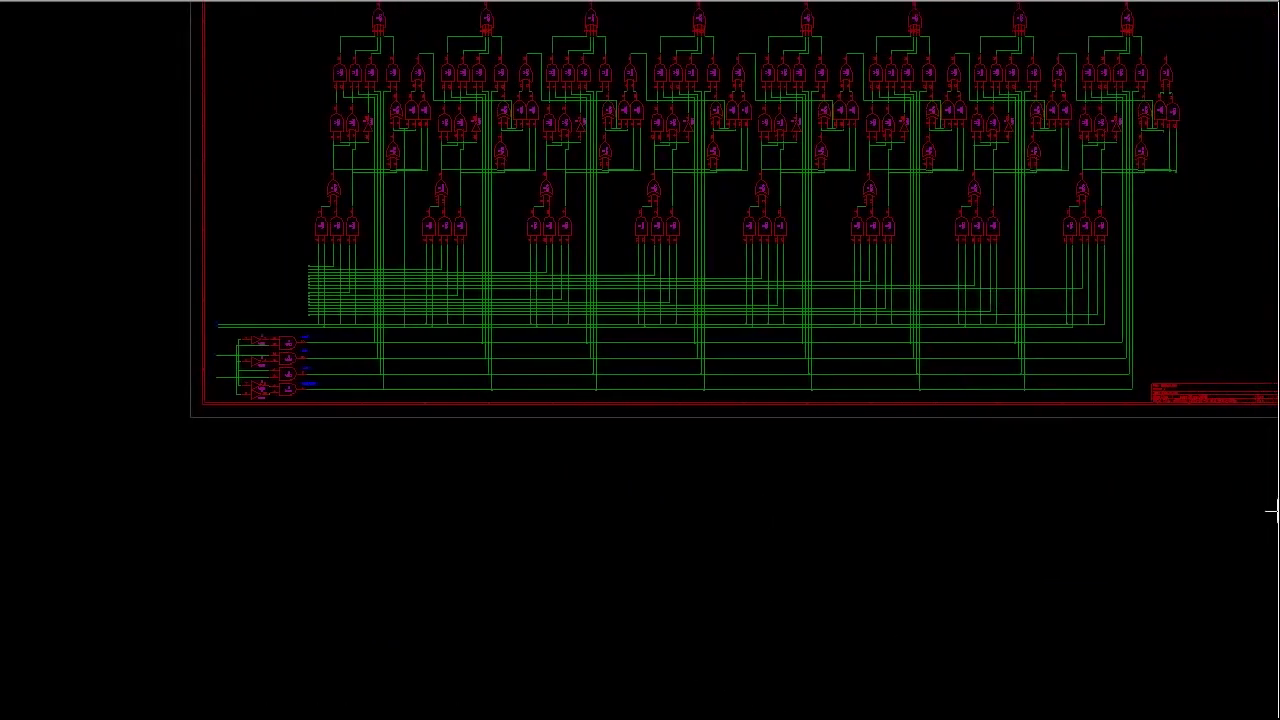
{"action": "scroll", "coordinate": [1268, 371], "scroll_direction": "down", "scroll_amount": 1}
{"action": "scroll", "coordinate": [638, 361], "scroll_direction": "down", "scroll_amount": 1}
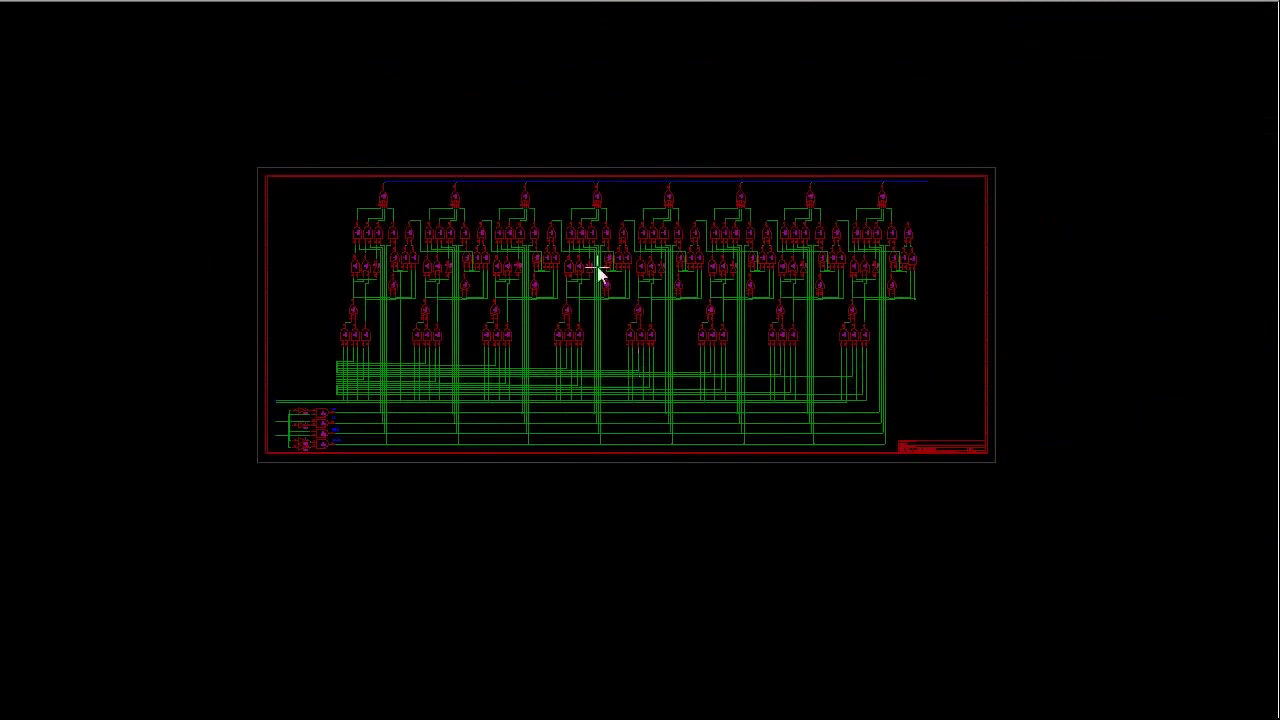
{"action": "scroll", "coordinate": [597, 263], "scroll_direction": "up", "scroll_amount": 2}
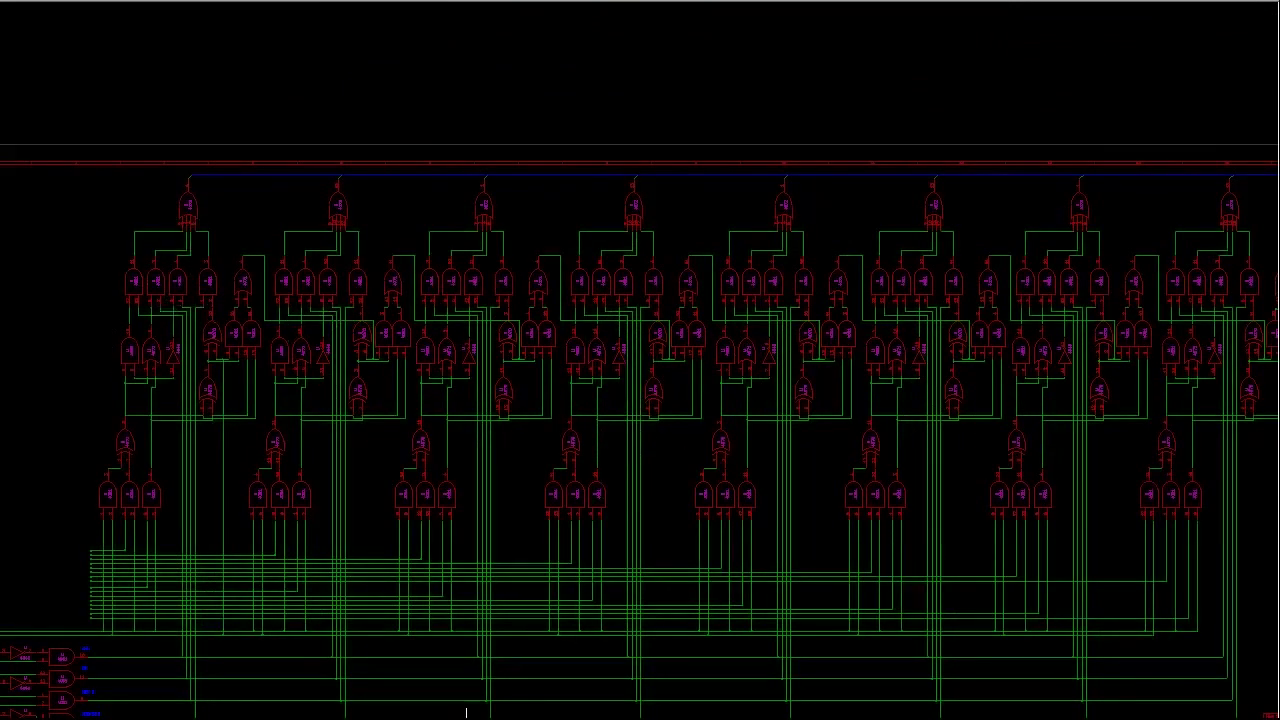
{"action": "scroll", "coordinate": [466, 712], "scroll_direction": "right", "scroll_amount": 1}
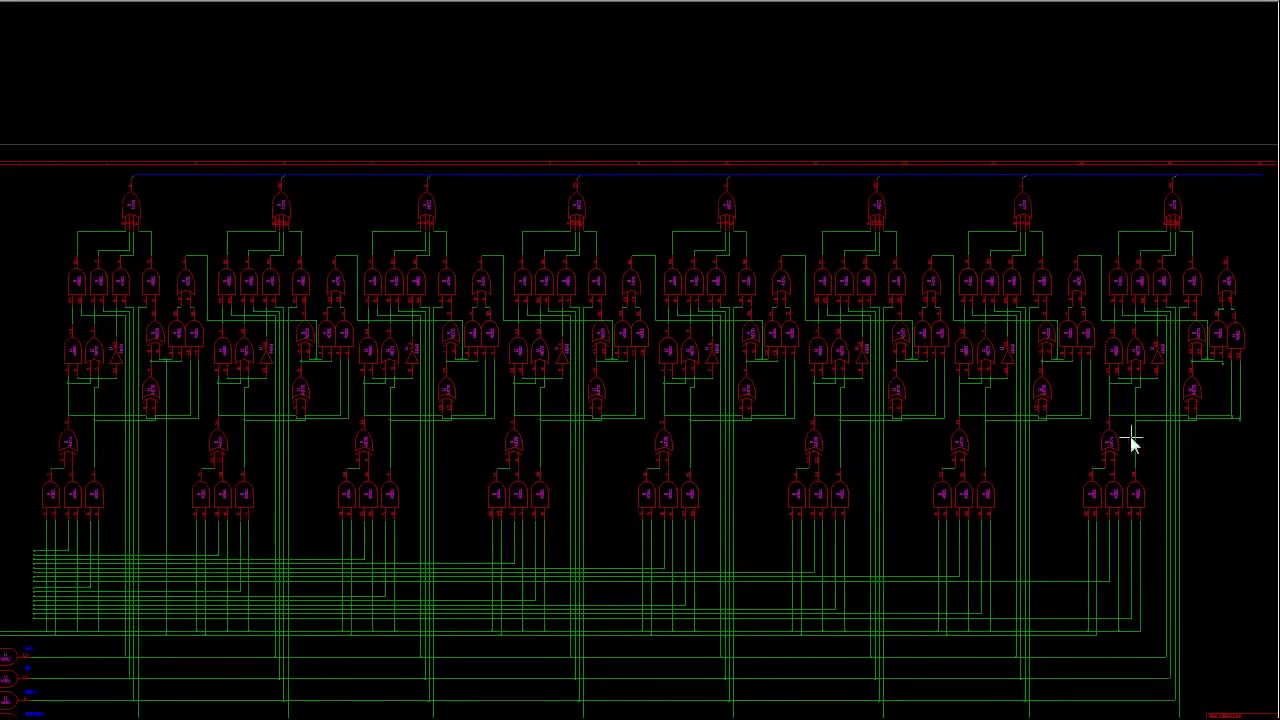
{"action": "scroll", "coordinate": [1275, 280], "scroll_direction": "down", "scroll_amount": 2}
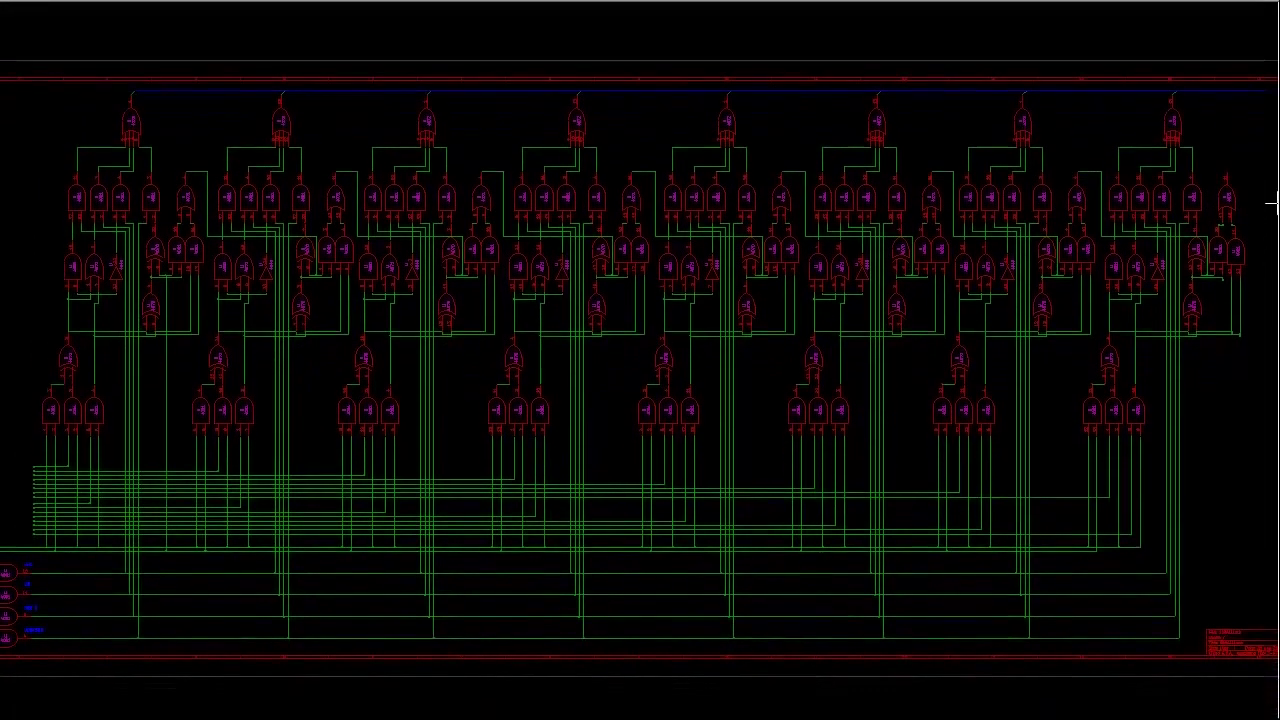
{"action": "scroll", "coordinate": [1272, 204], "scroll_direction": "up", "scroll_amount": 1}
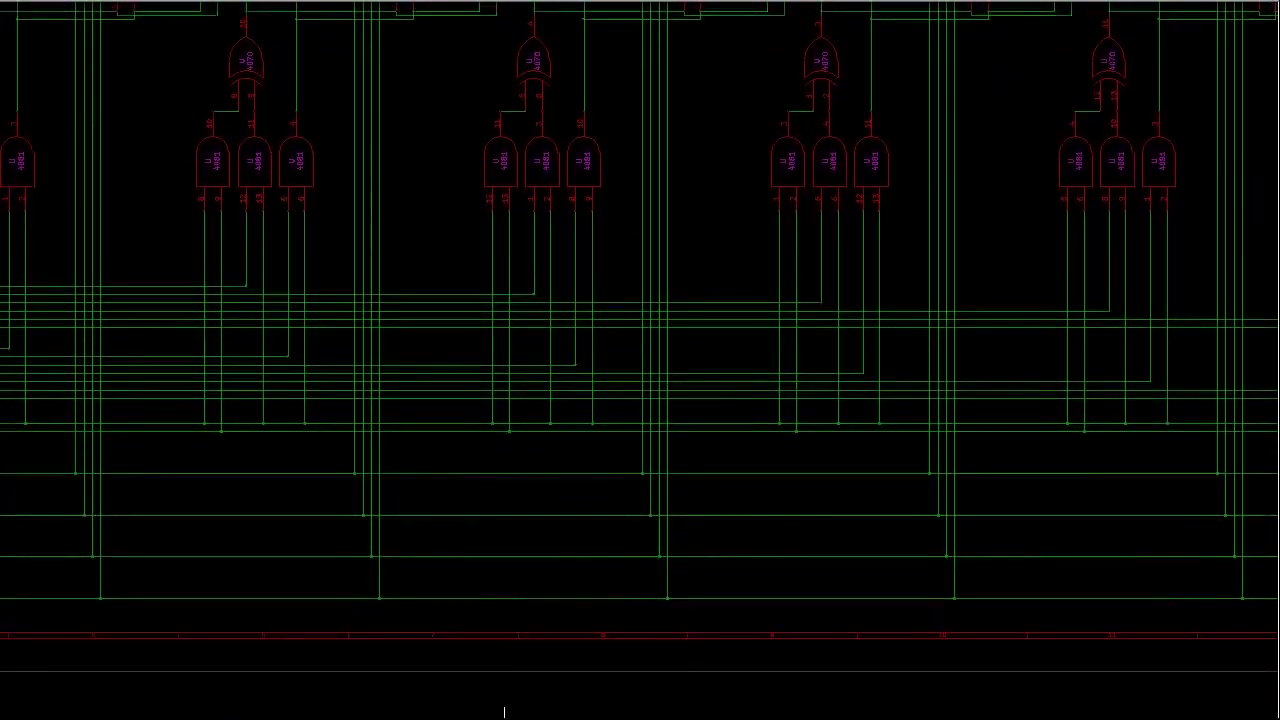
{"action": "scroll", "coordinate": [506, 705], "scroll_direction": "right", "scroll_amount": 4}
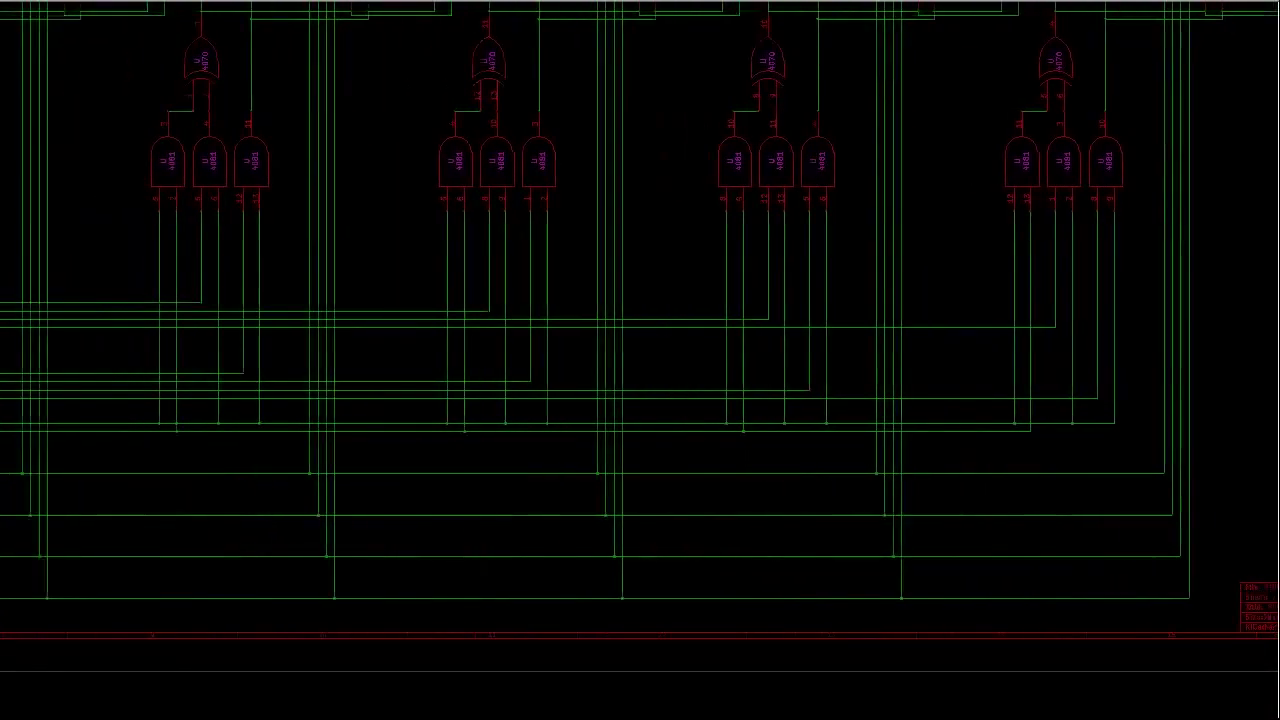
{"action": "scroll", "coordinate": [400, 700], "scroll_direction": "left", "scroll_amount": 3}
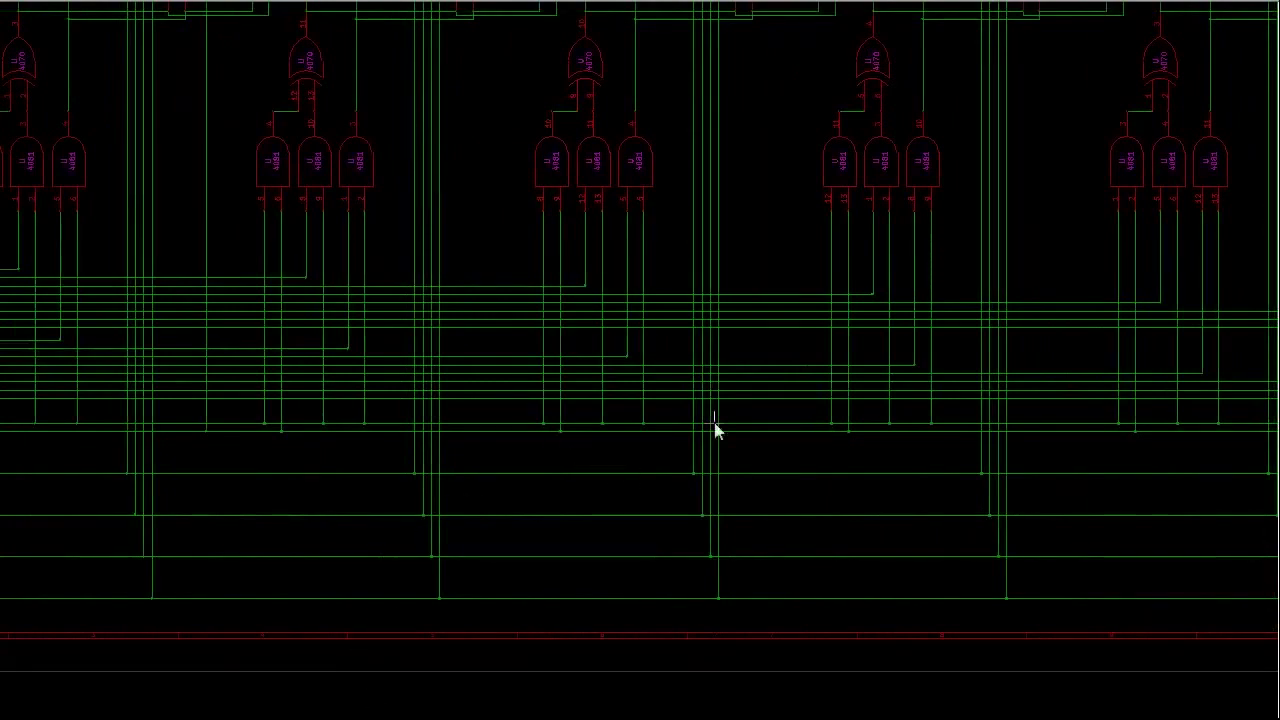